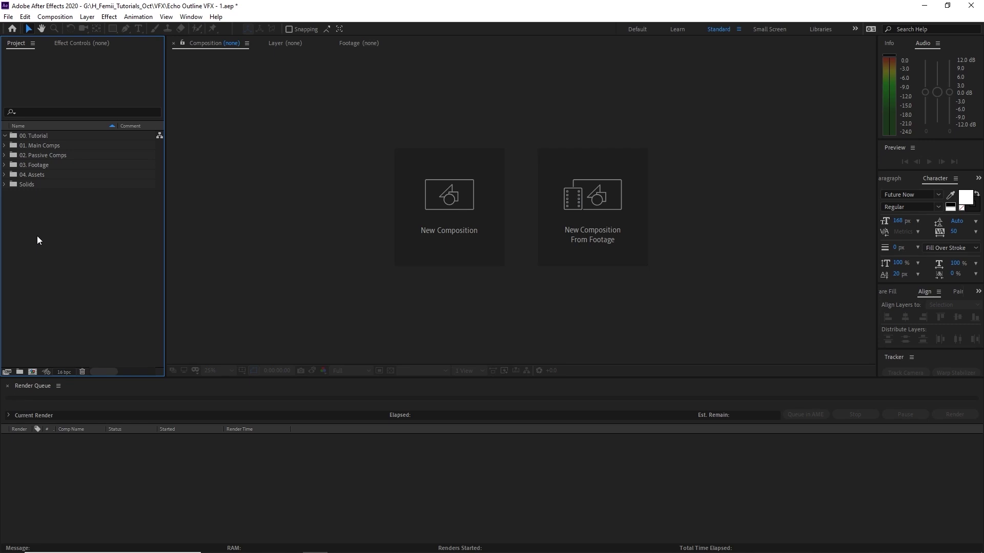
- Create a composition from the portrait footage clip in 03. Footage and scrub through it
left_click(5, 165)
left_click(50, 173)
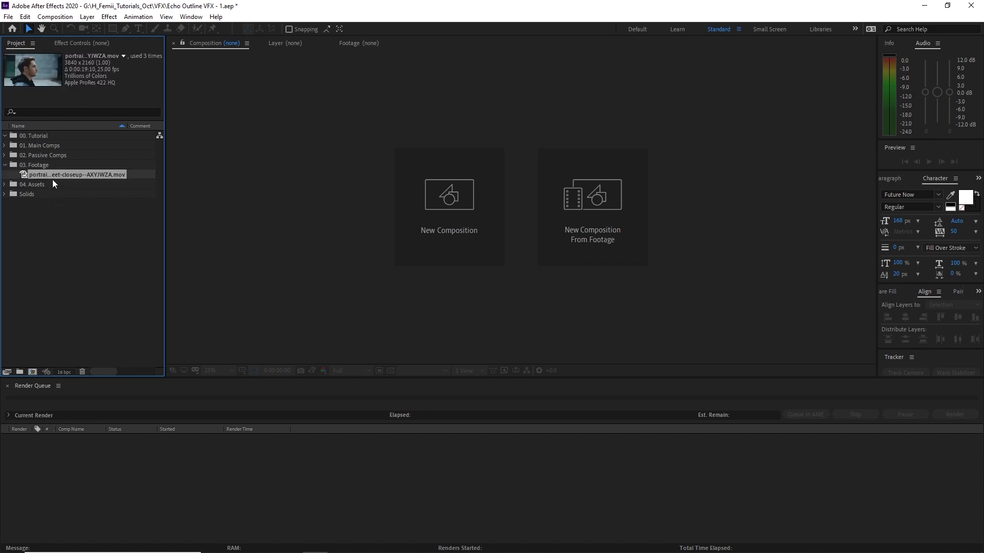
left_click_drag(53, 174, 34, 375)
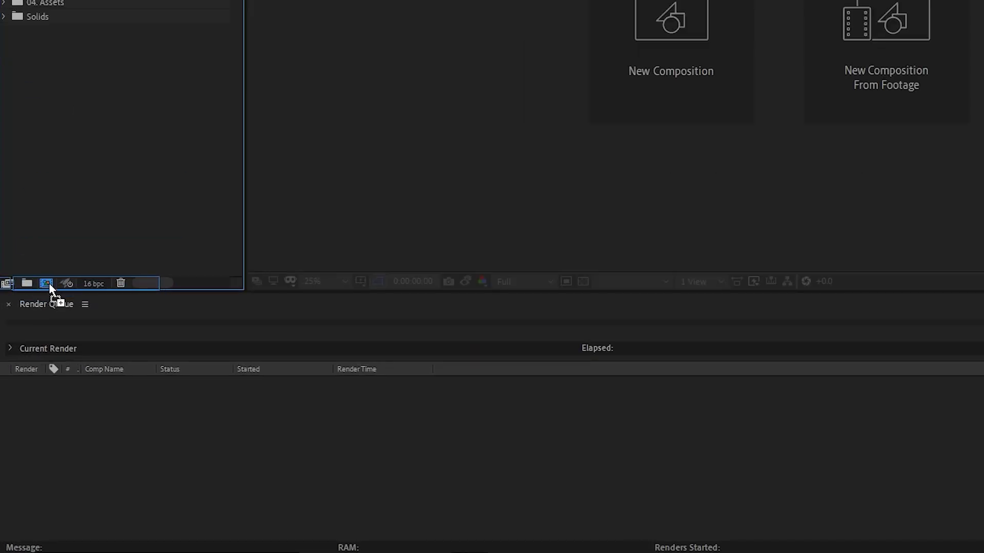
left_click_drag(49, 283, 48, 282)
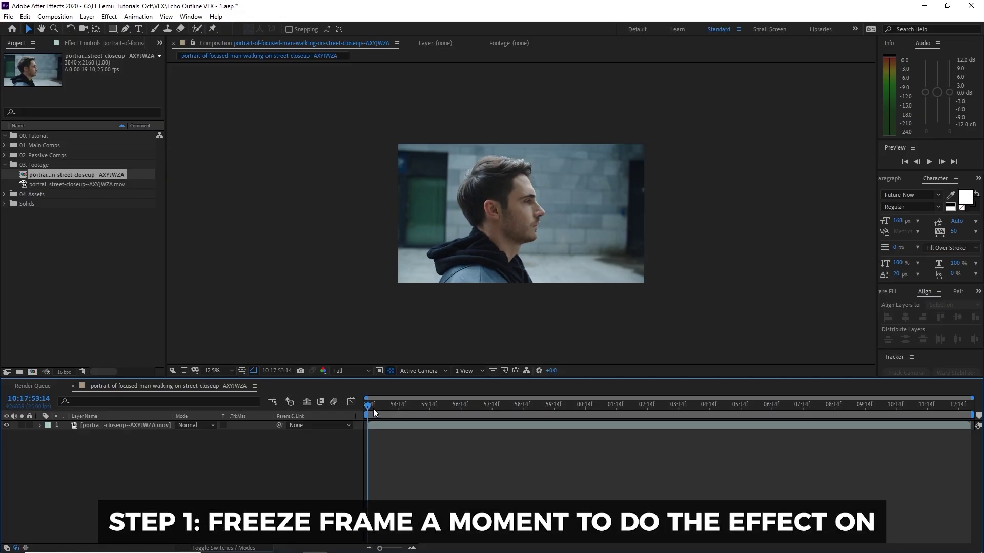
mouse_move(373, 408)
left_mouse_down()
mouse_move(408, 411)
mouse_move(364, 421)
left_mouse_up()
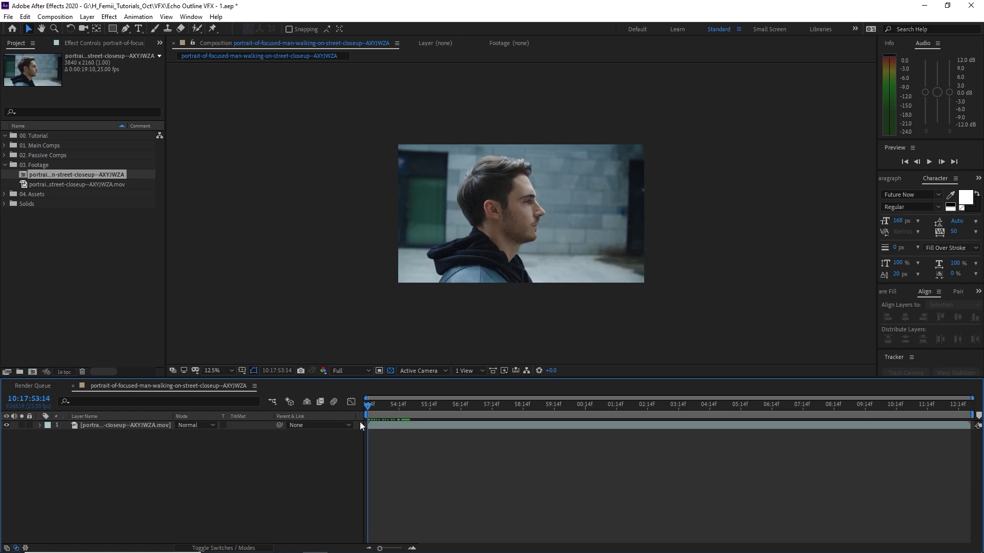
scroll(510, 231, "up", 1)
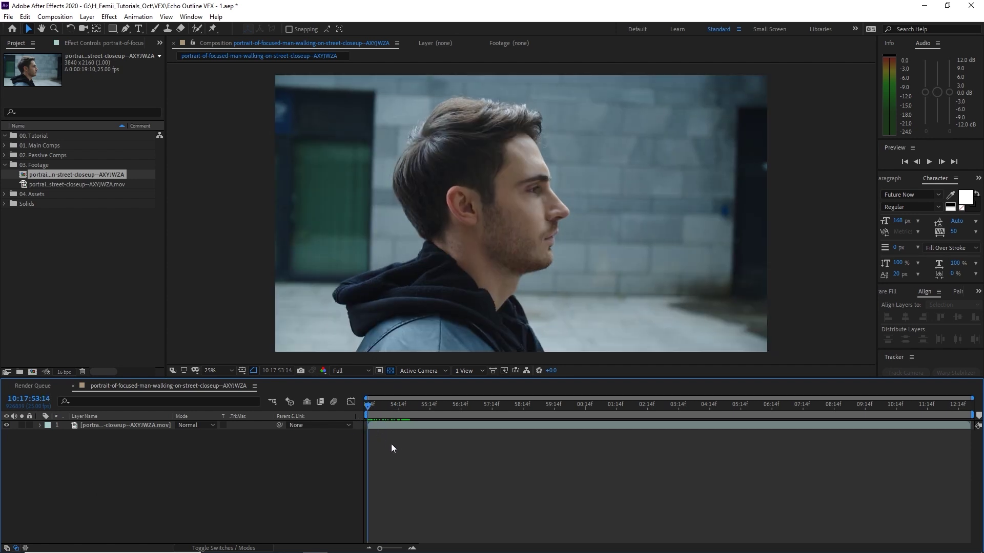
- Duplicate the portrait footage layer and name the top copy Freeze Frame
left_click(398, 427)
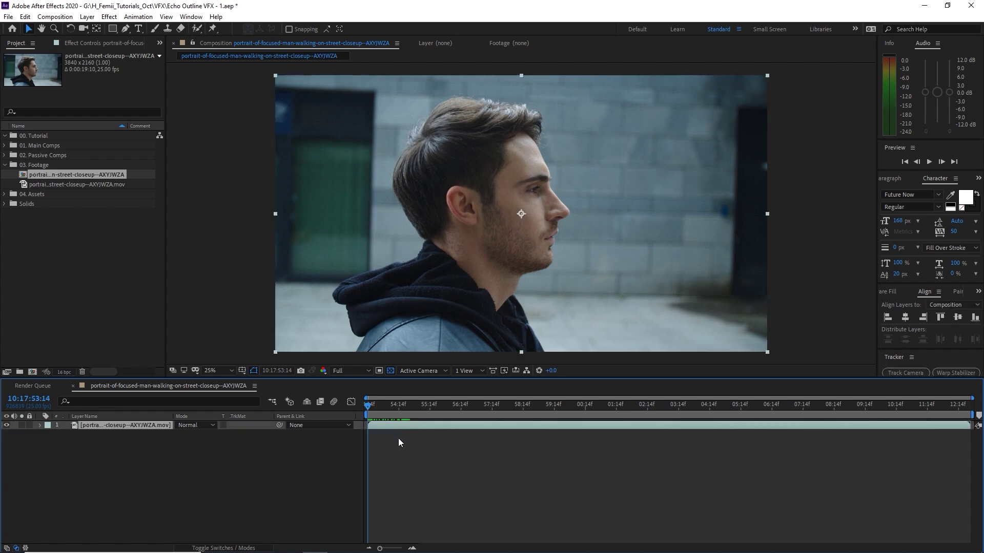
key("ctrl+d")
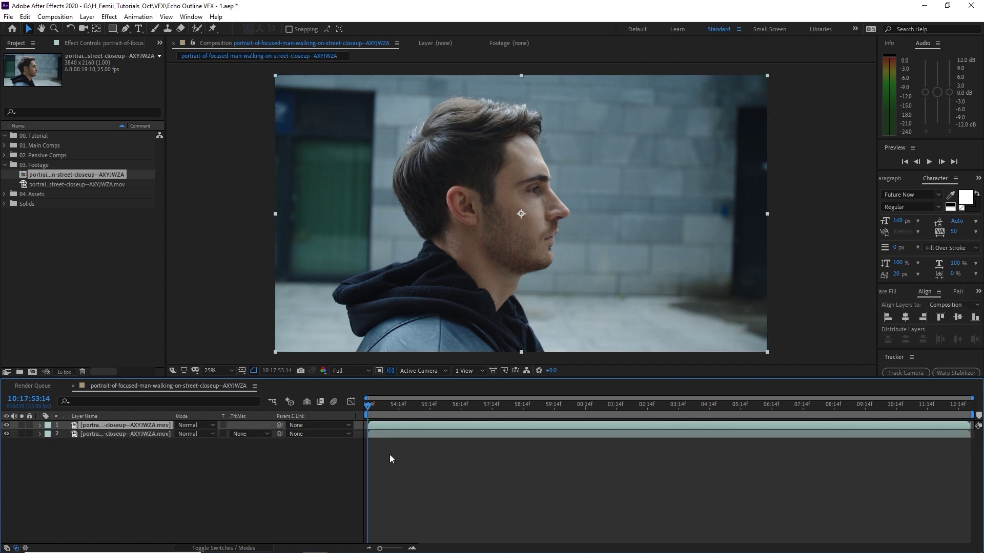
right_click(147, 425)
left_click(169, 416)
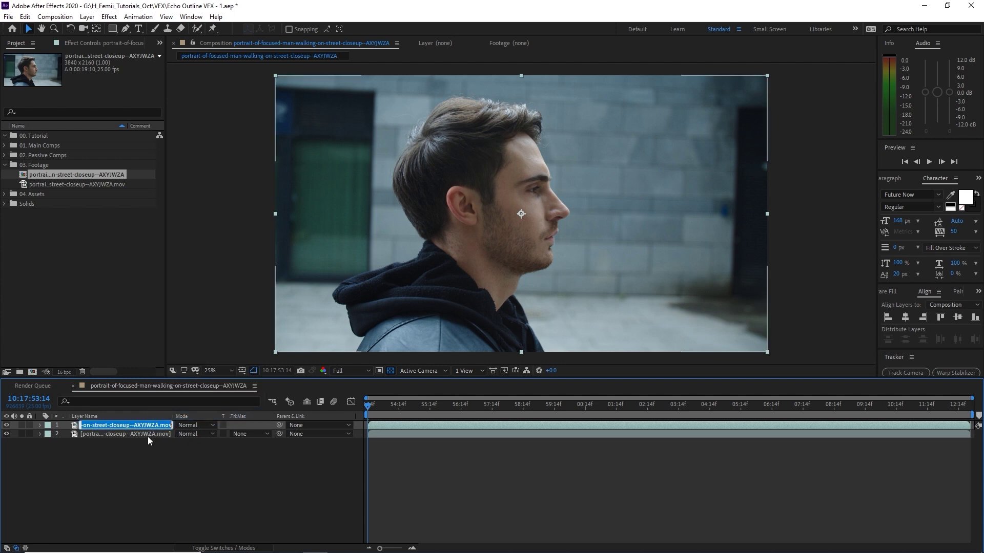
type("Freeze Frame")
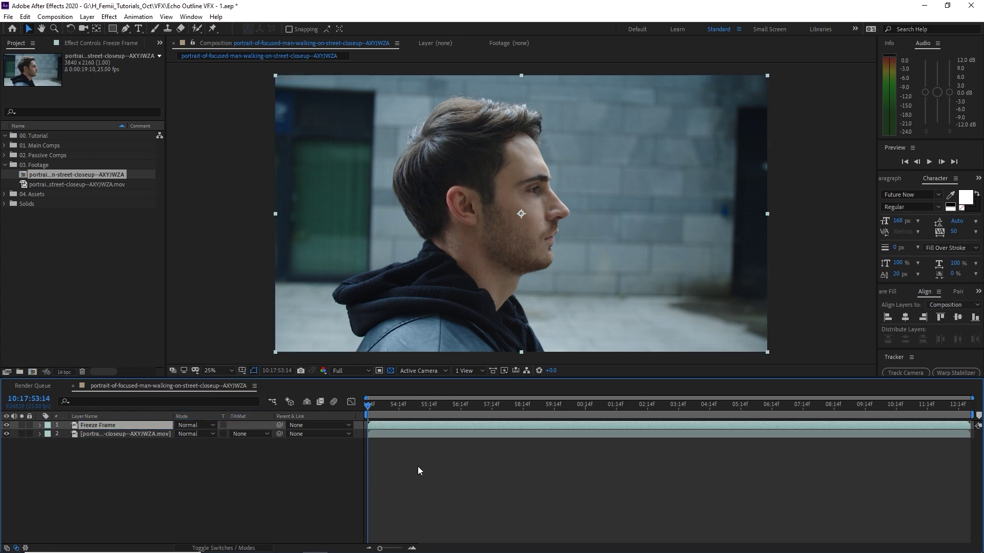
- Freeze the Freeze Frame layer on the current frame, 10:17:53:14
right_click(403, 426)
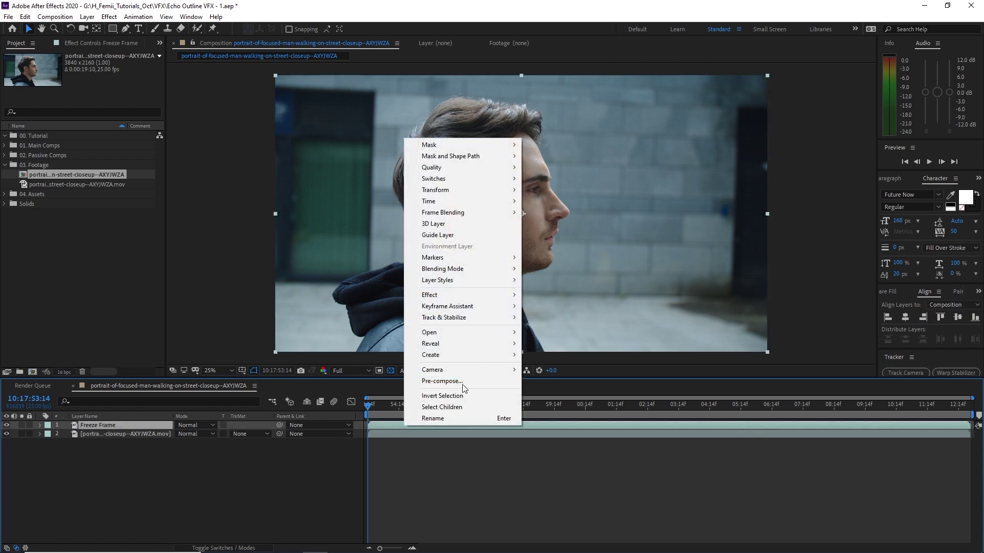
mouse_move(486, 203)
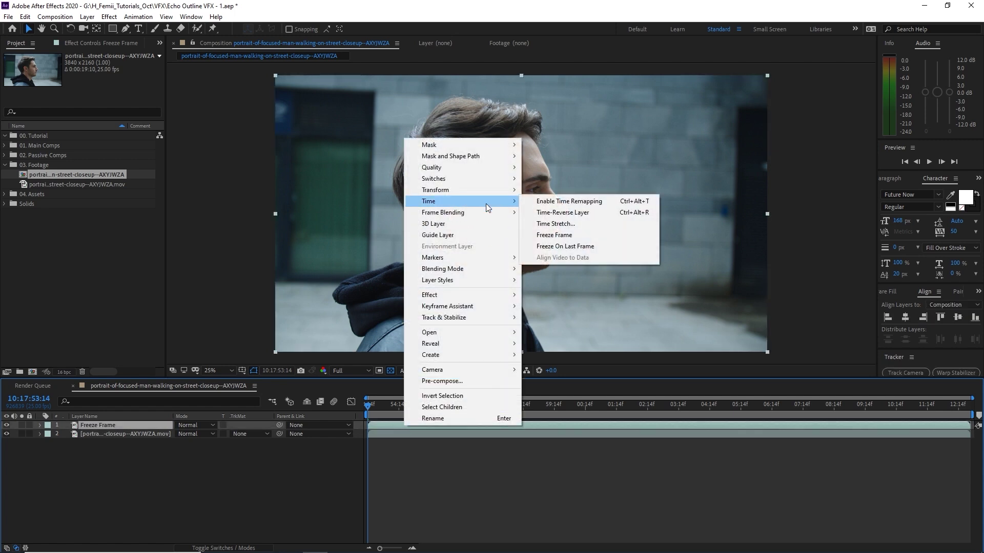
left_click(584, 235)
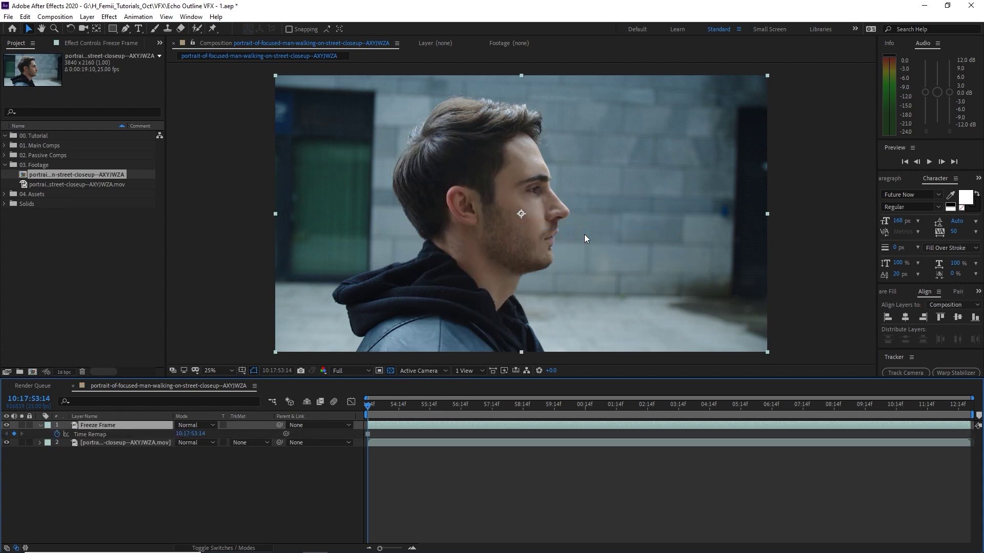
left_click(456, 506)
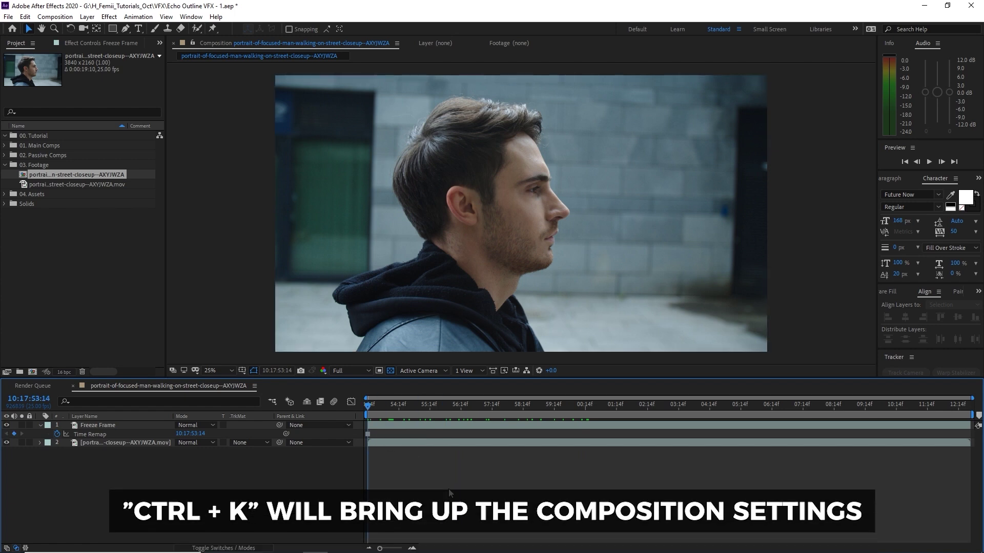
- Rename the comp to 01. Main Comp, sized 1080 × 1350 at 23.976 fps
key("ctrl+k")
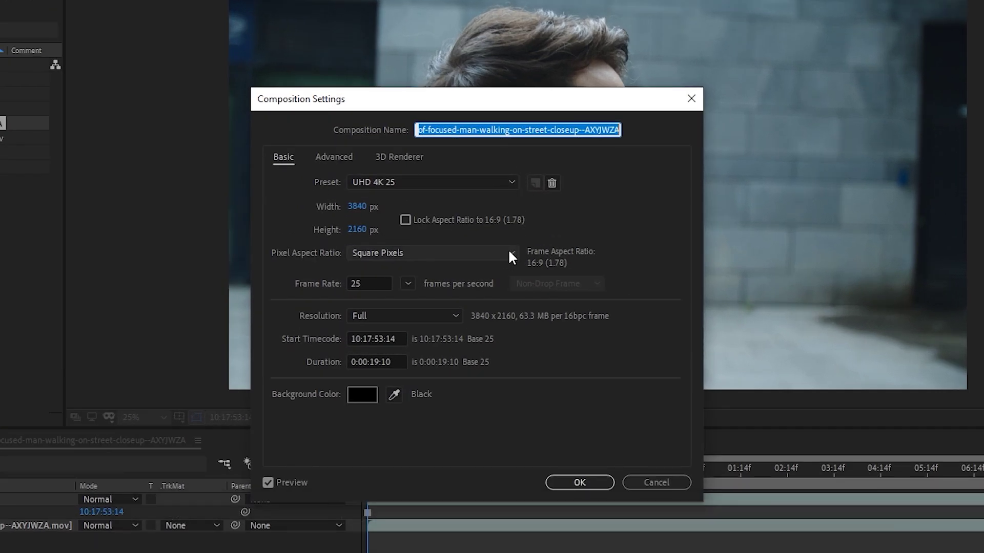
type("01. Main Comp")
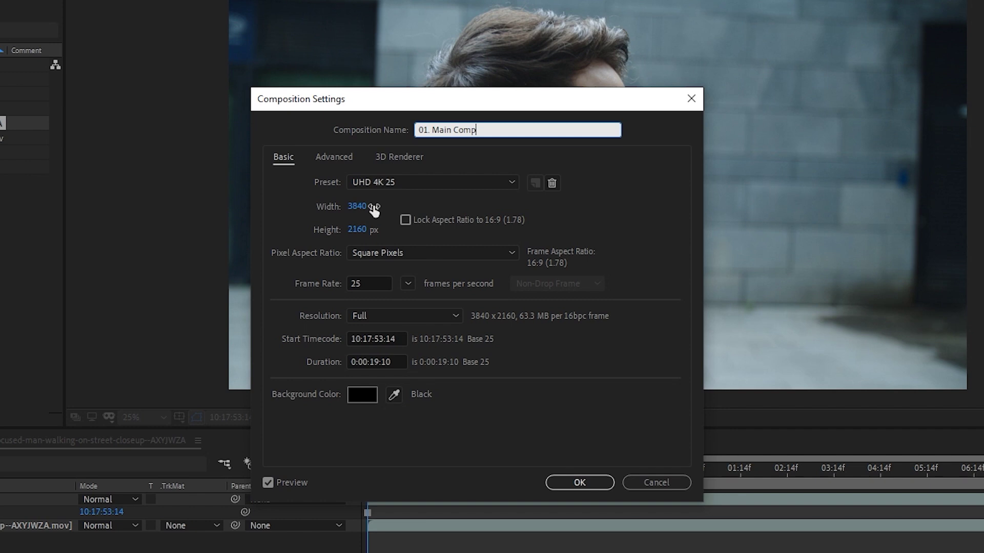
left_click(374, 207)
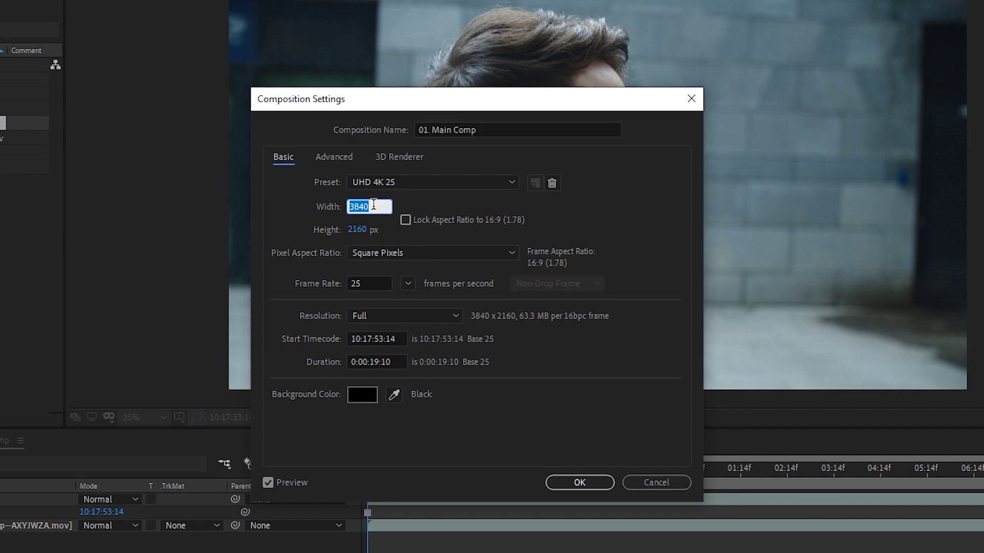
type("1080")
key("Tab")
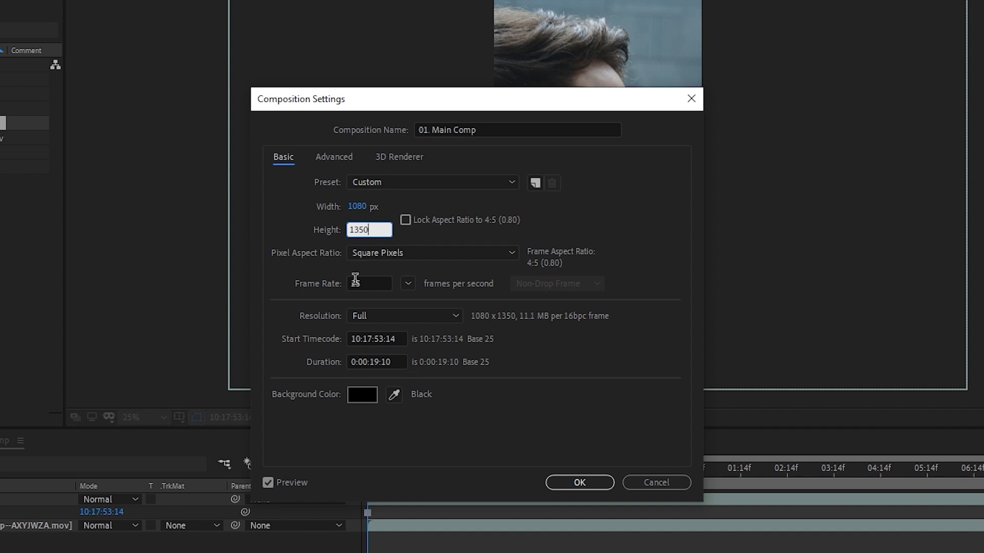
type("1350")
left_click(408, 284)
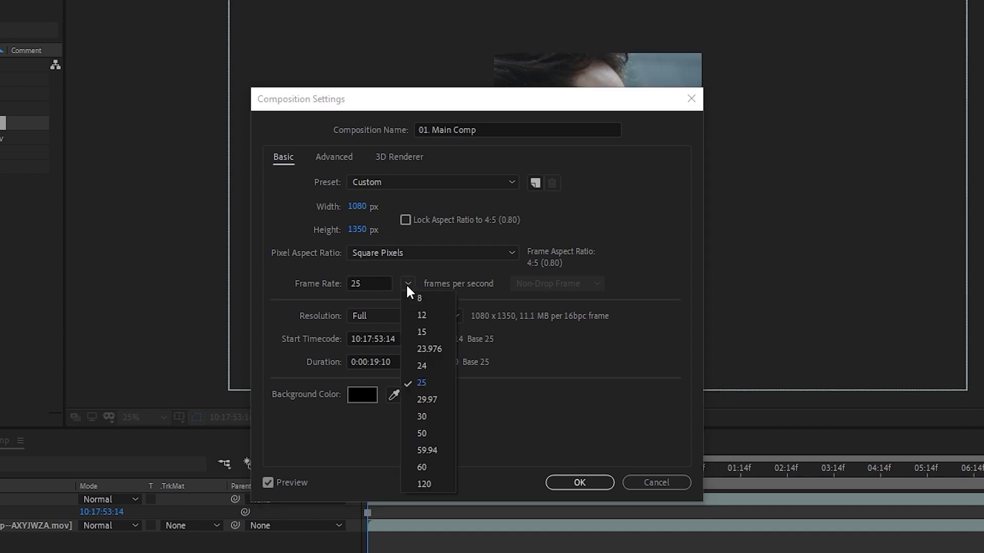
left_click(451, 353)
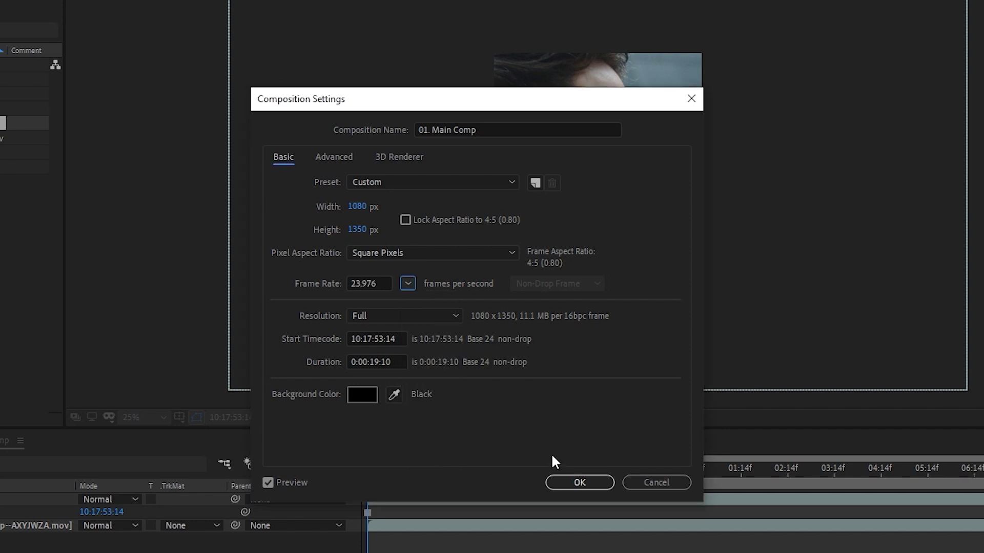
left_click(580, 483)
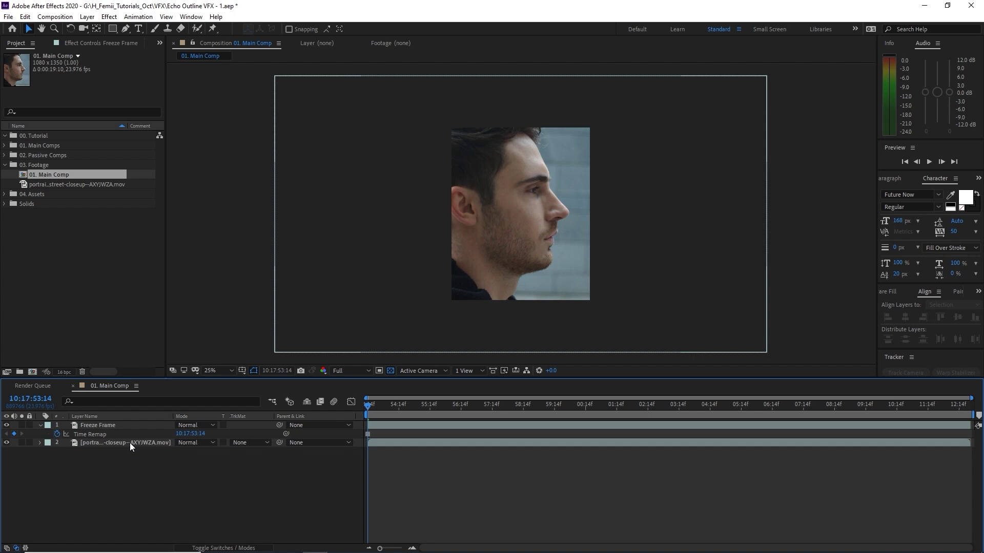
- Scale the Freeze Frame and footage layers together to 65% and shift them right
left_click(130, 442)
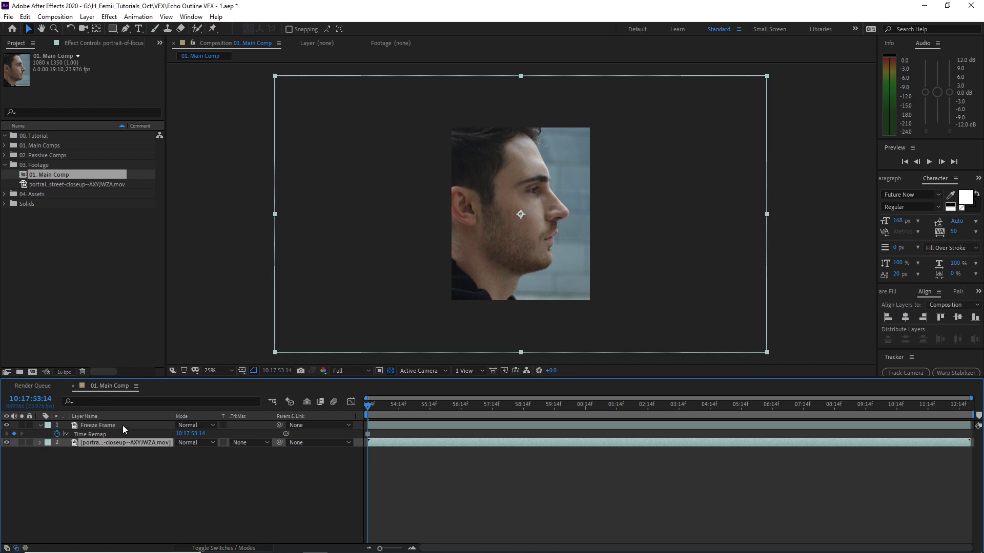
left_click(122, 425, "ctrl")
key("s")
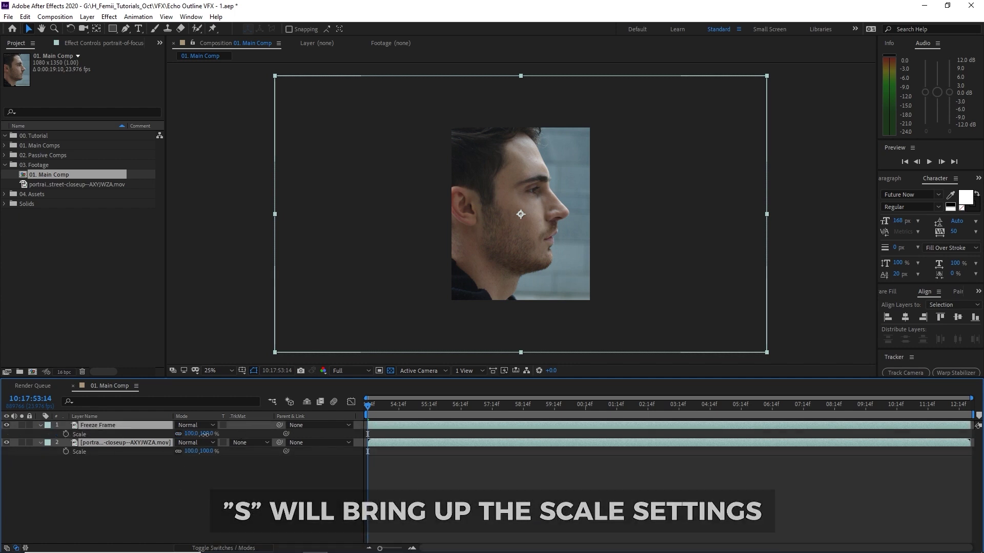
left_click_drag(205, 434, 187, 434)
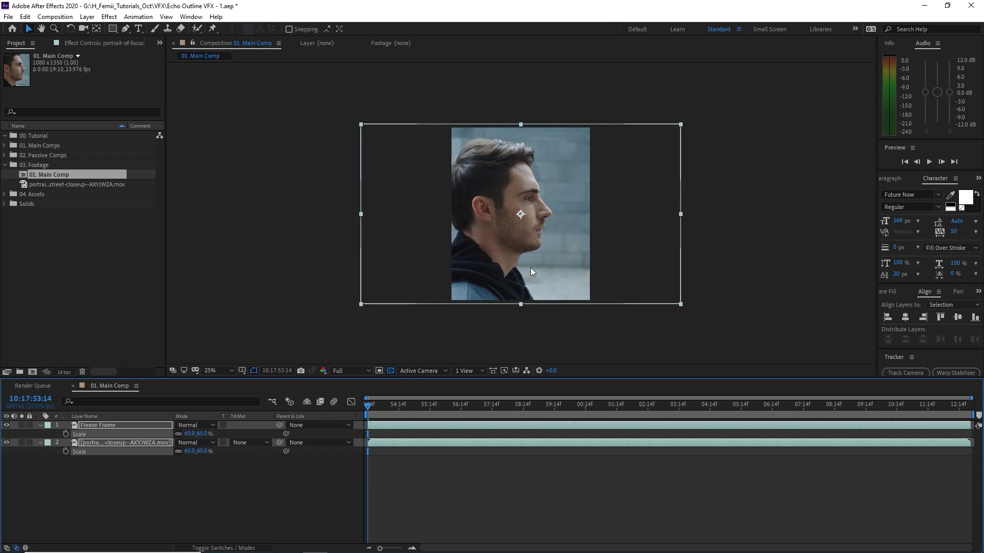
left_click_drag(527, 235, 554, 235)
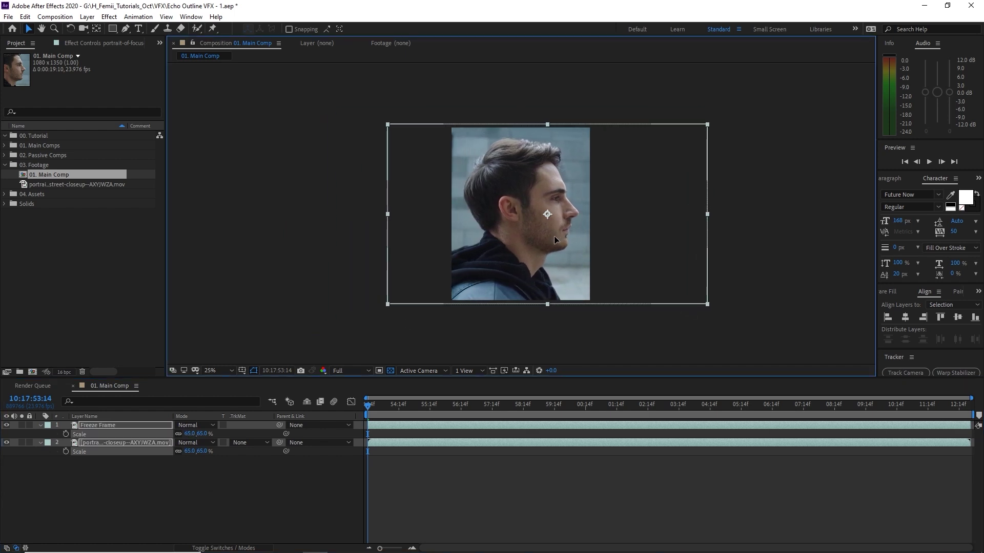
left_click(442, 478)
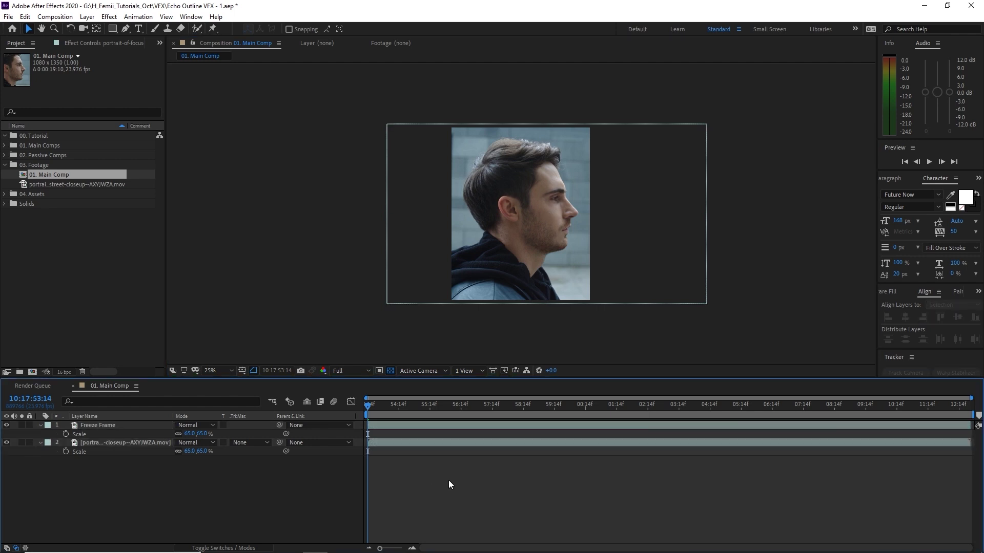
- Refine both layers to 63% scale, reposition the profile, and fit the comp in the viewer
left_click(136, 426)
left_click(149, 443, "shift")
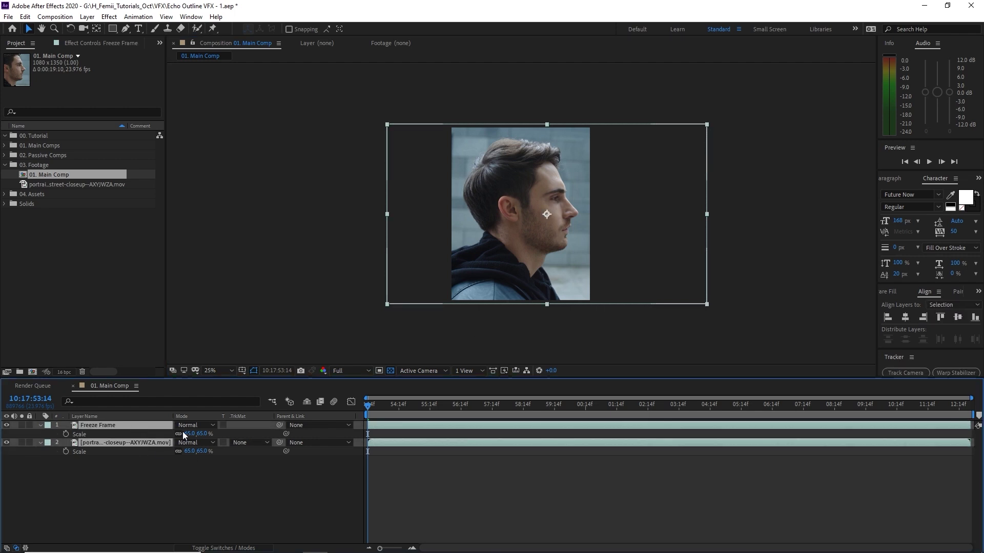
key("Right")
key("Right")
key("Right")
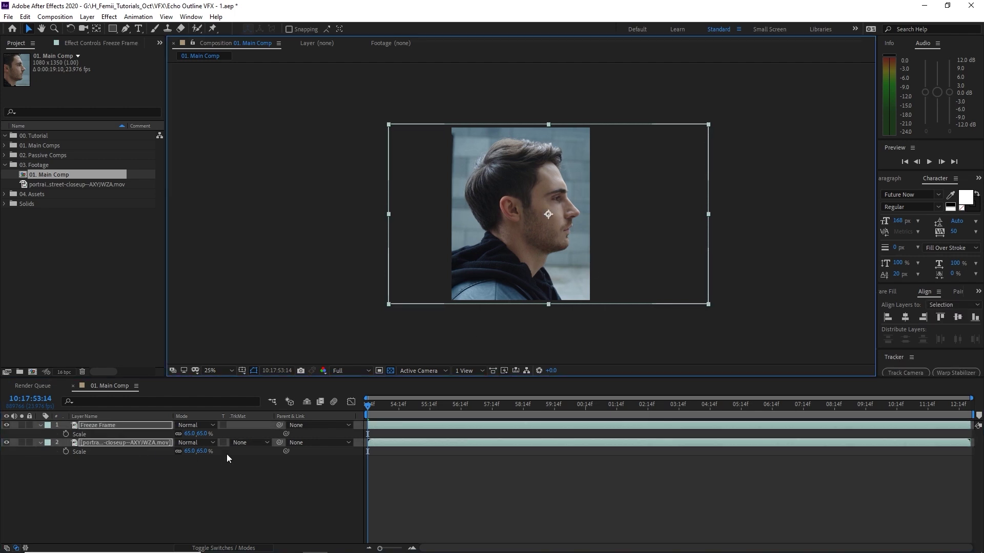
left_click_drag(200, 434, 200, 434)
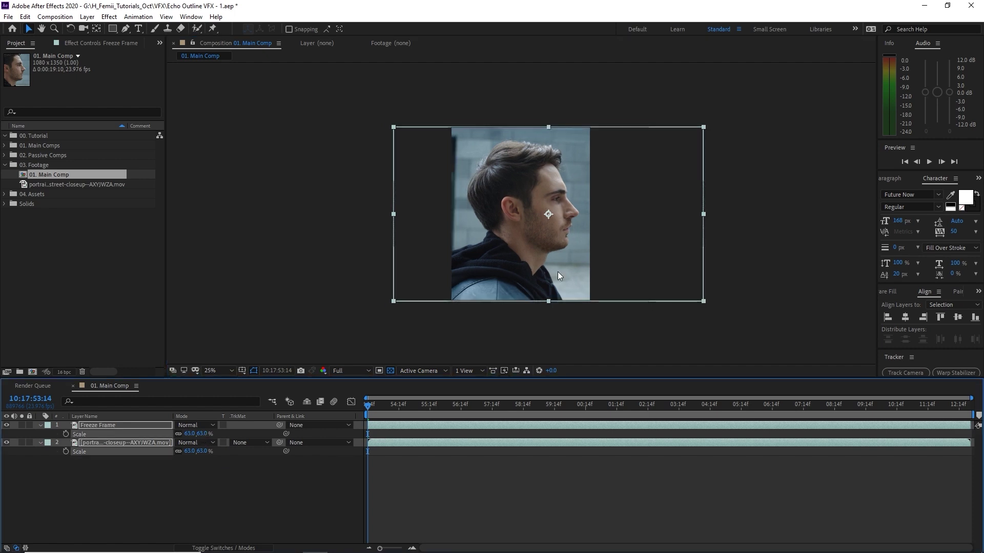
left_click(578, 259)
key("Left")
key("Left")
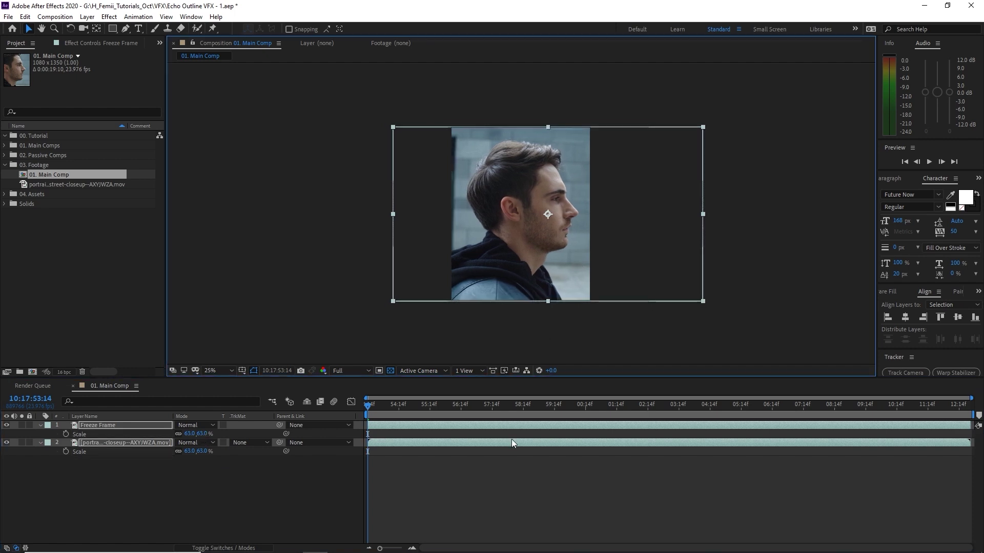
left_click_drag(561, 245, 531, 250)
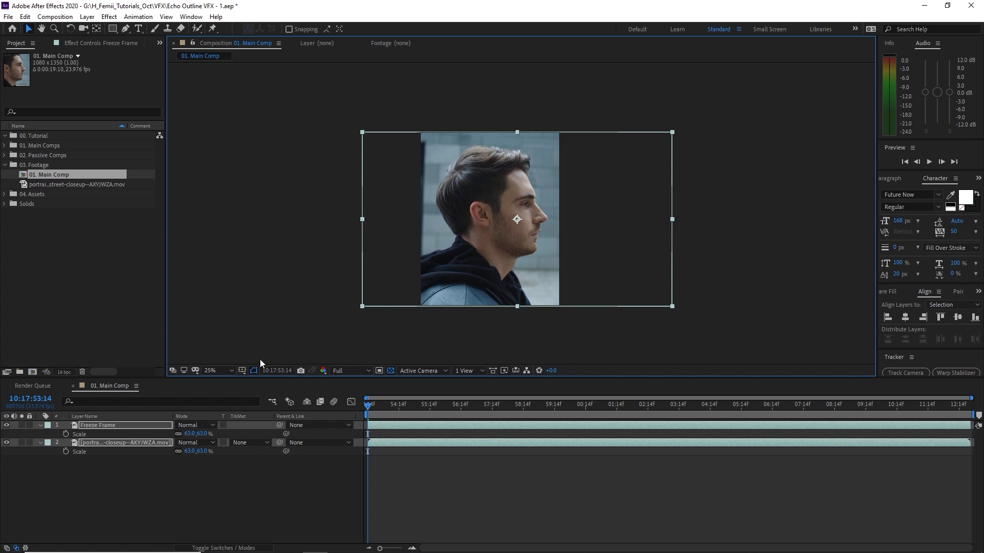
left_click(218, 370)
left_click(234, 201)
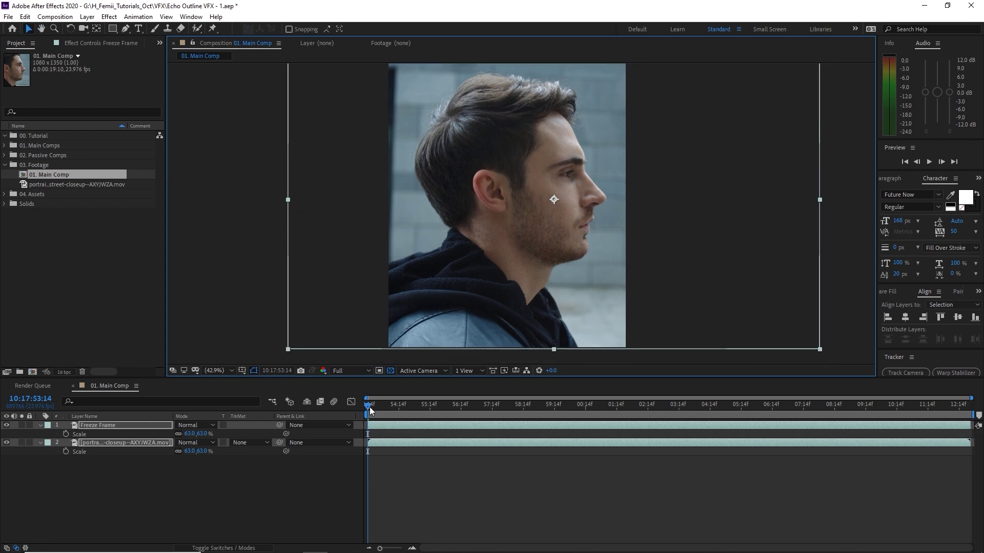
left_click(190, 500)
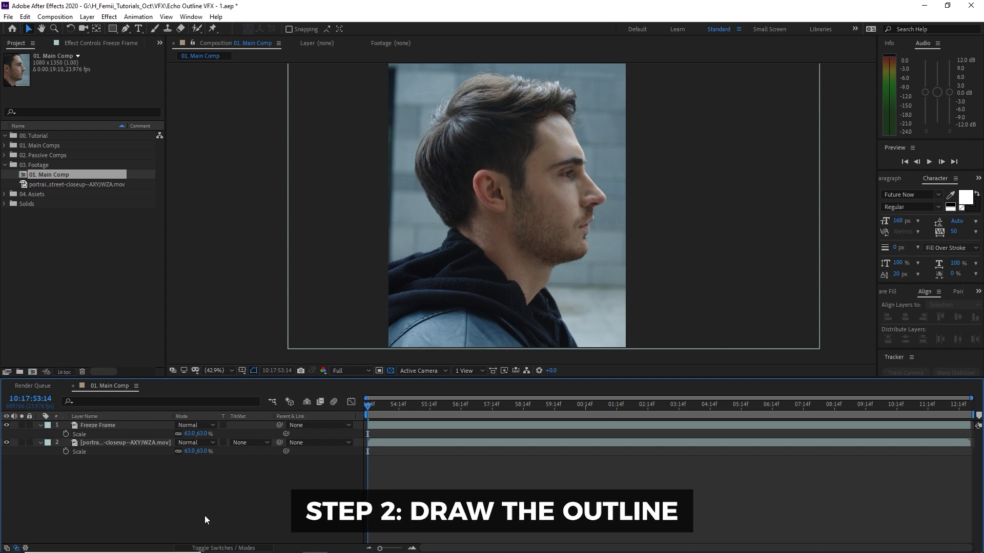
- Choose the Pen tool and set new shapes to have no fill
left_click(126, 29)
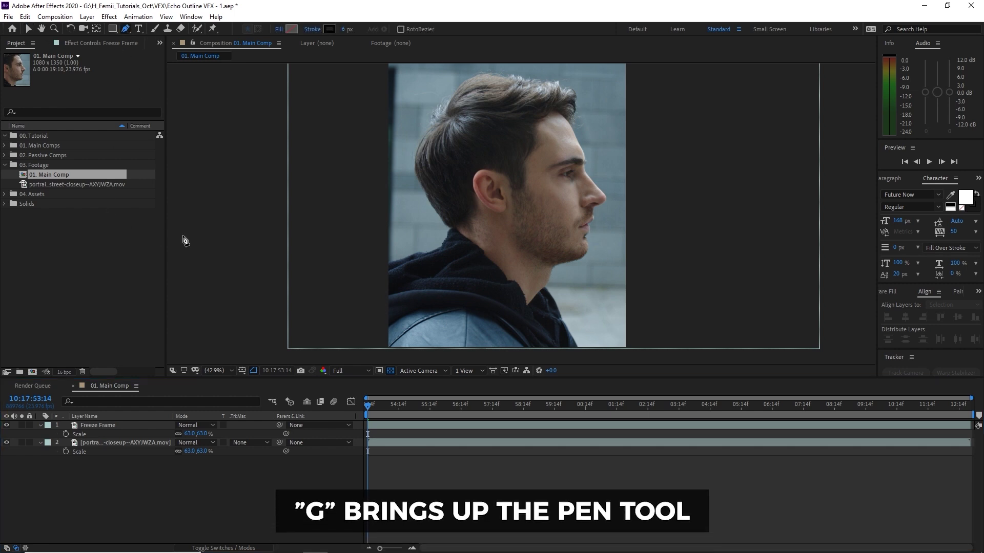
left_click_drag(518, 174, 486, 182)
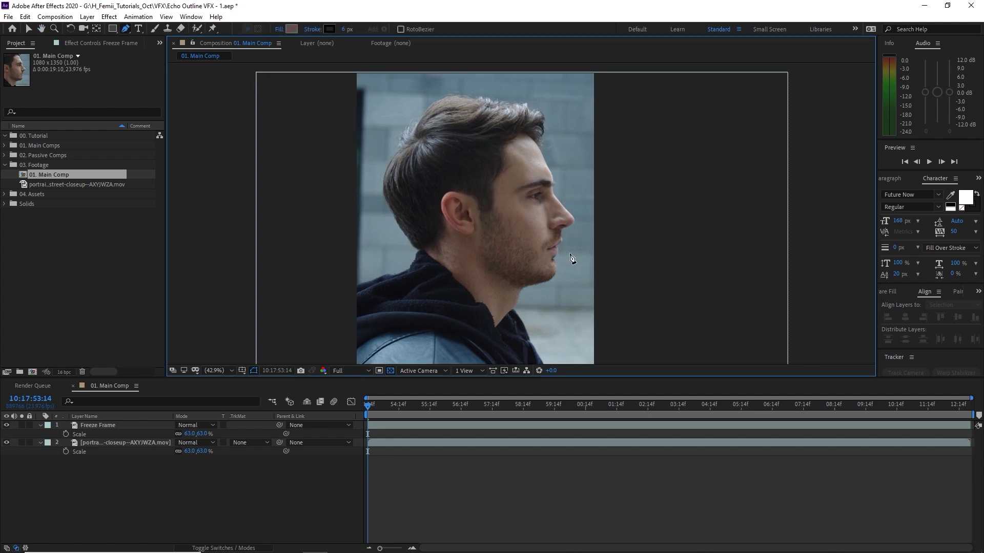
left_click(278, 30)
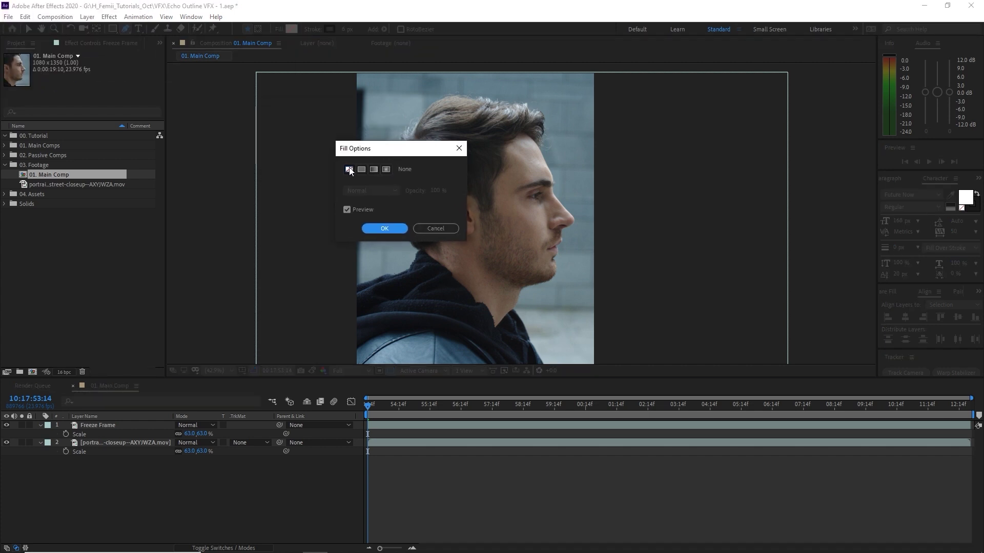
left_click(385, 228)
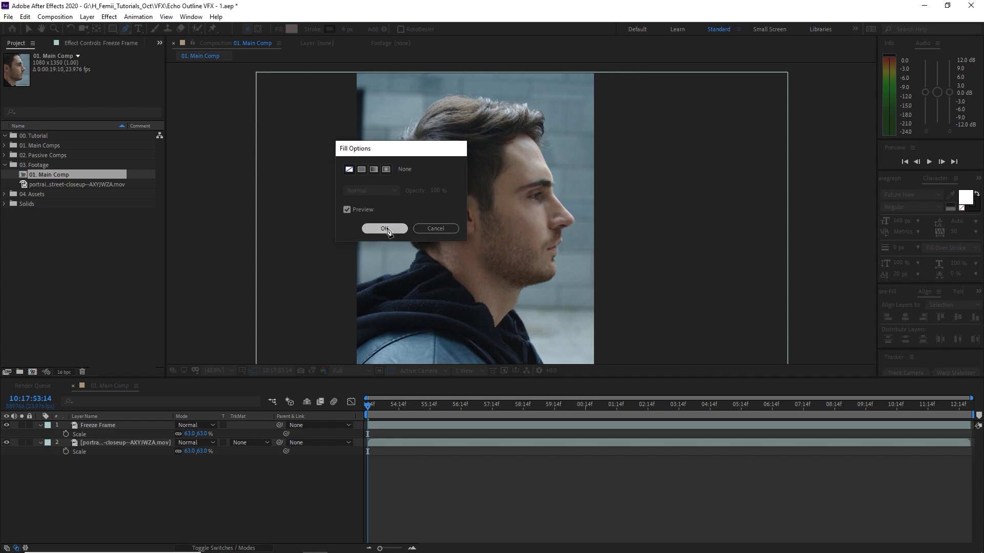
- Set the shape stroke to light grey EBEBEB with a 6 px width
left_click(331, 29)
left_click_drag(153, 272, 122, 262)
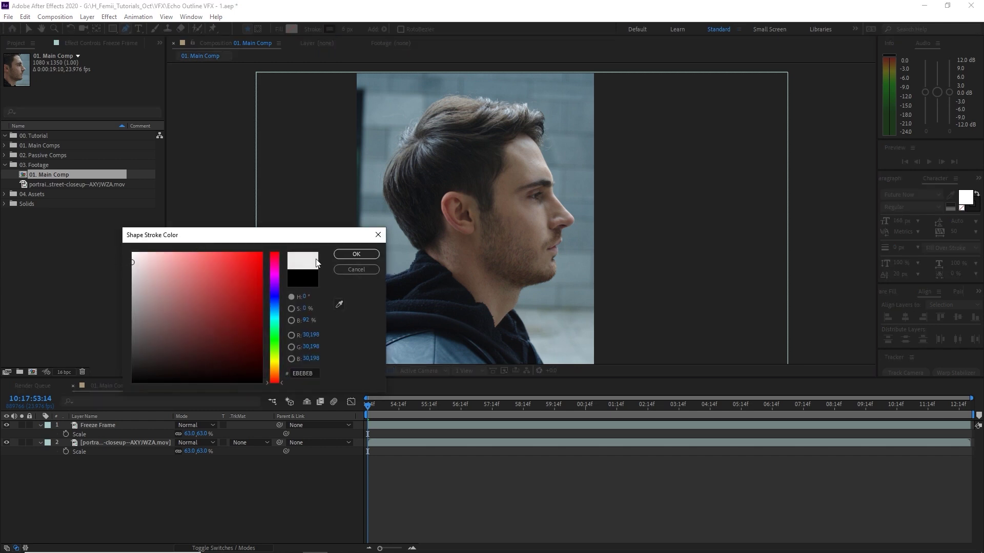
left_click(369, 256)
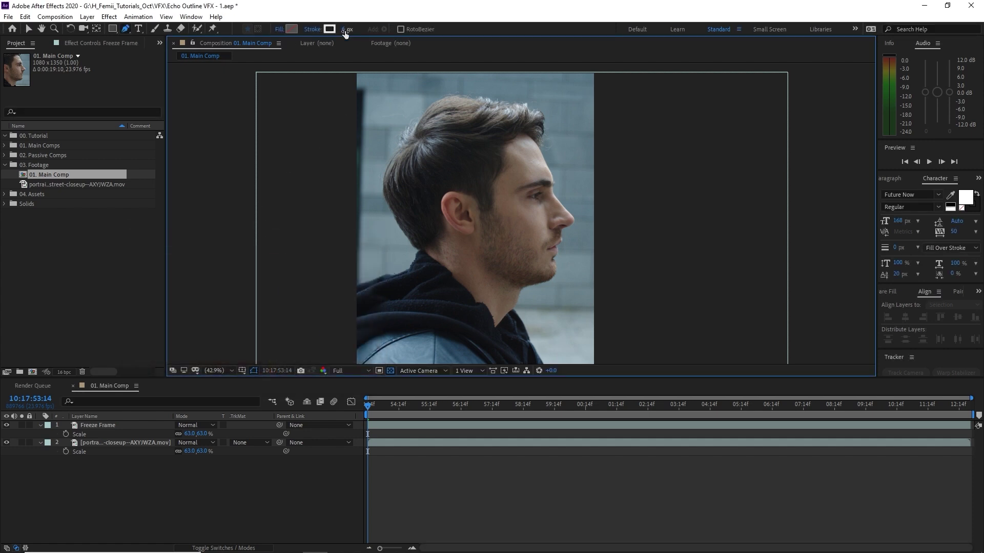
left_click(287, 216)
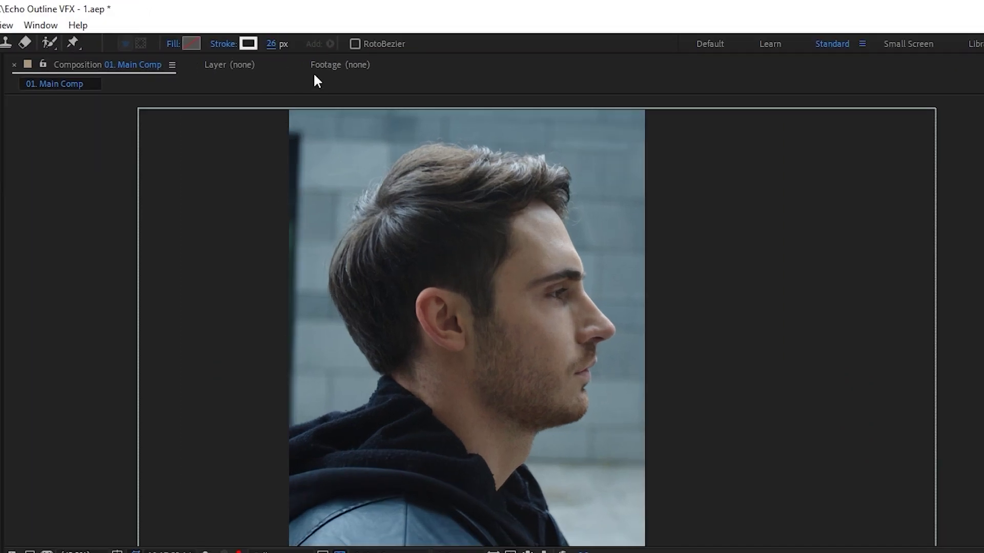
left_click(277, 45)
type("6")
key("Return")
scroll(384, 428, "up", 5)
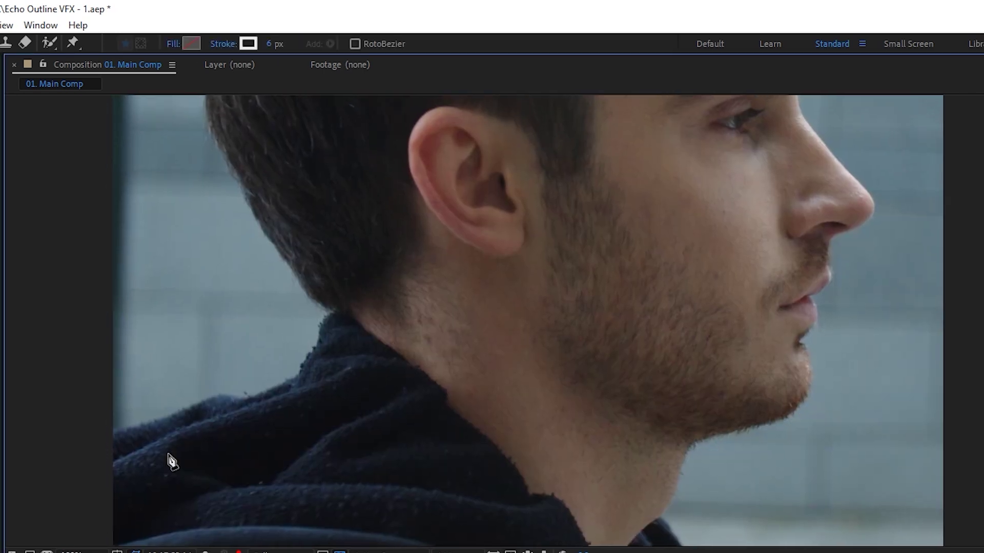
- Start the outline path along the collar and up the back of the neck
left_click(109, 434)
left_click_drag(200, 408, 251, 403)
left_click_drag(298, 380, 303, 376)
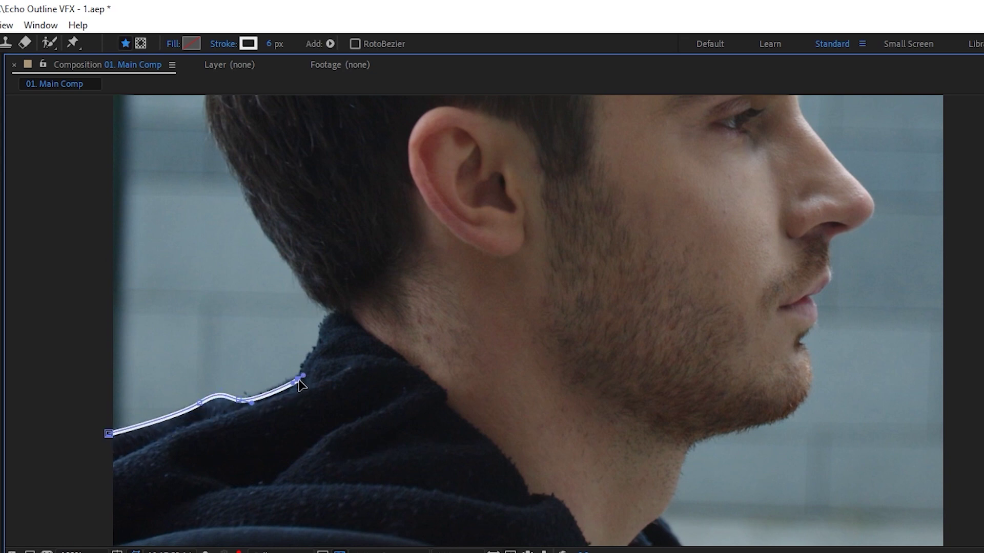
left_click(315, 347)
left_click(324, 318)
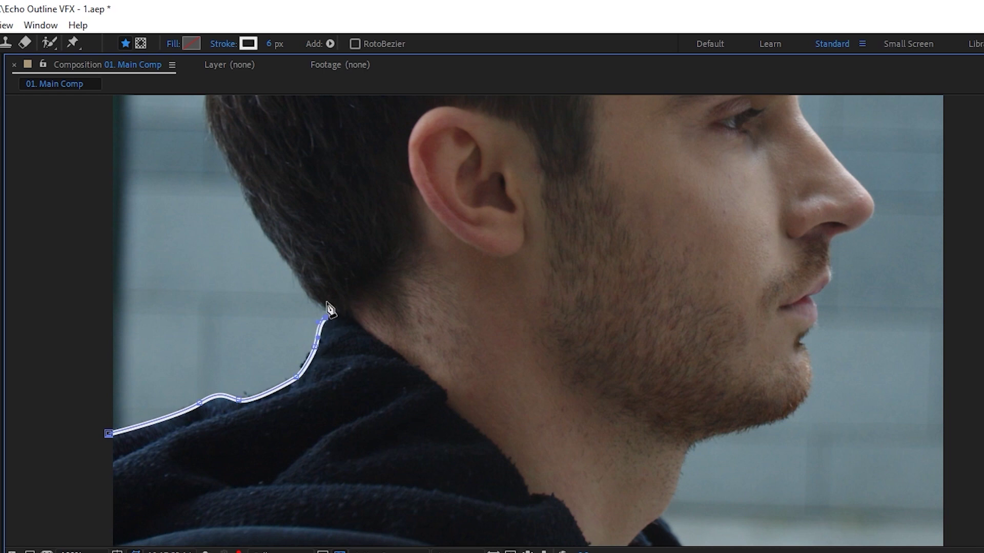
left_click(311, 297)
left_click_drag(292, 241, 374, 345)
- Continue the outline along the hairline and up the back of the hair
left_click(349, 310)
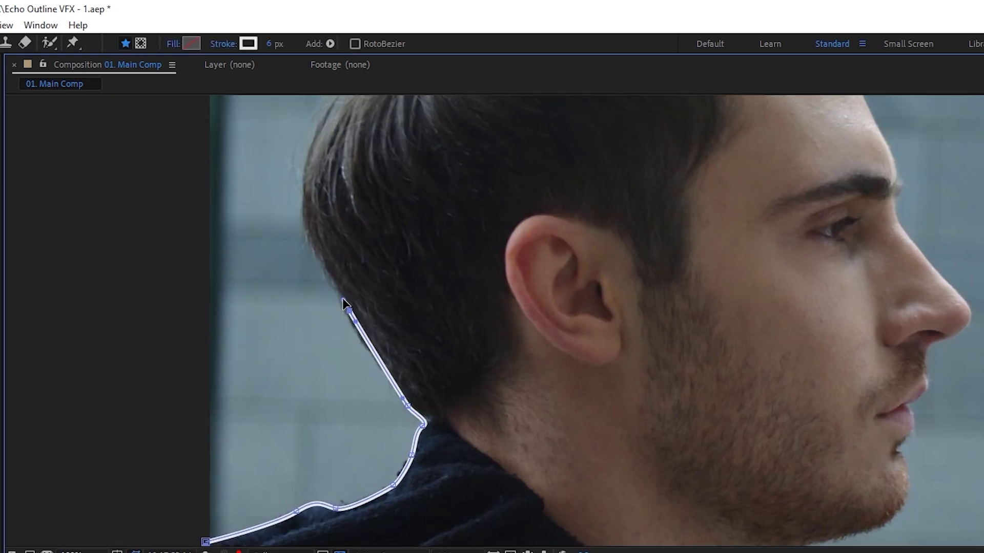
left_click_drag(300, 209, 323, 292)
left_click_drag(357, 175, 359, 281)
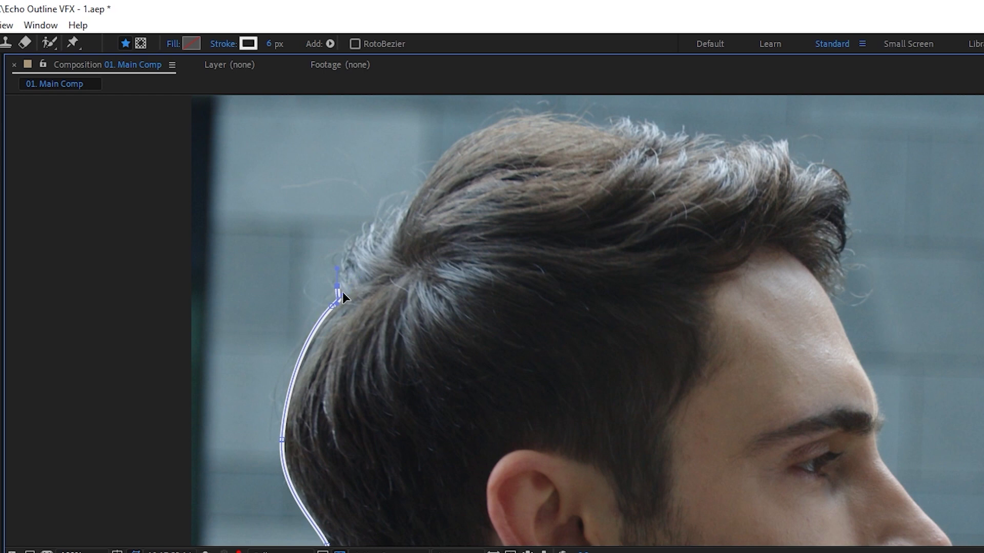
left_click(339, 262)
left_click(352, 246)
left_click(365, 232)
left_click(377, 219)
- Trace around the face, chin and shoulder, closing the path
left_click(392, 268)
left_click(483, 414)
left_click(278, 345)
left_click(566, 327)
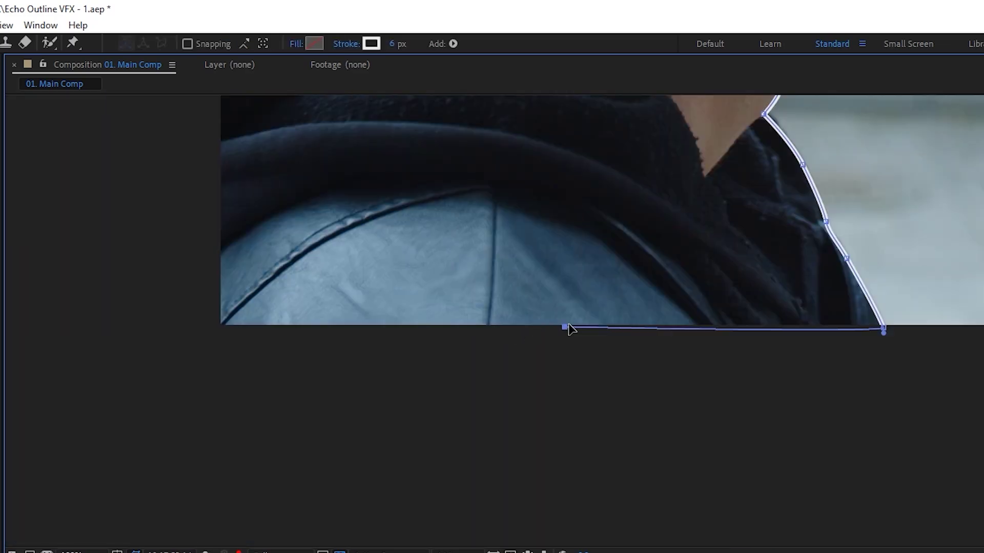
left_click(355, 417)
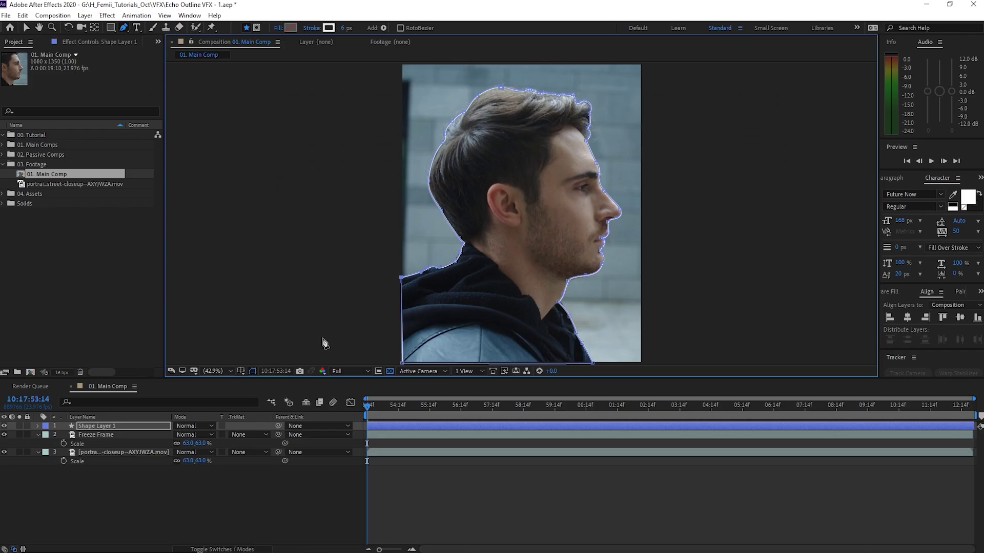
- Check the traced stroke, then rename Shape Layer 1 to Outline
left_click(426, 472)
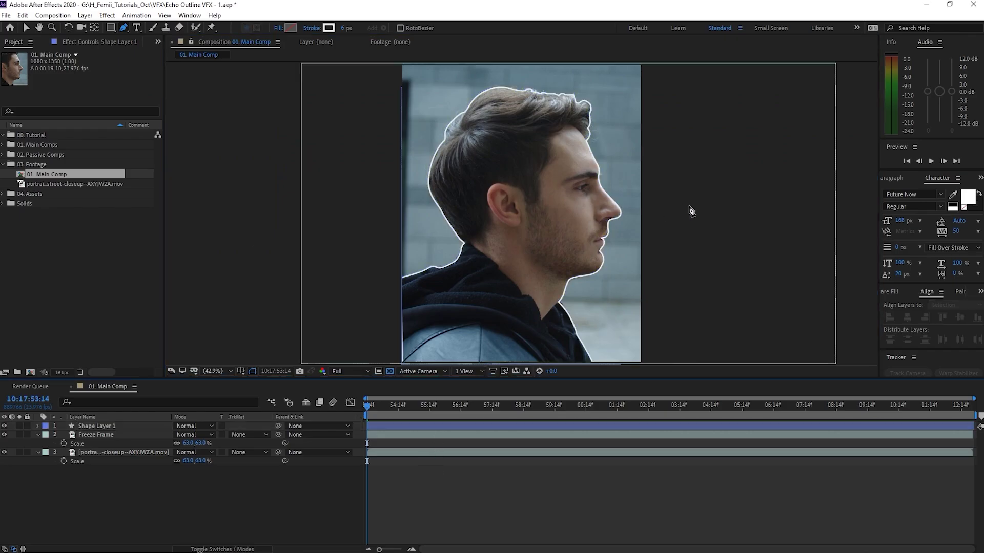
left_click_drag(690, 209, 671, 219)
key("g")
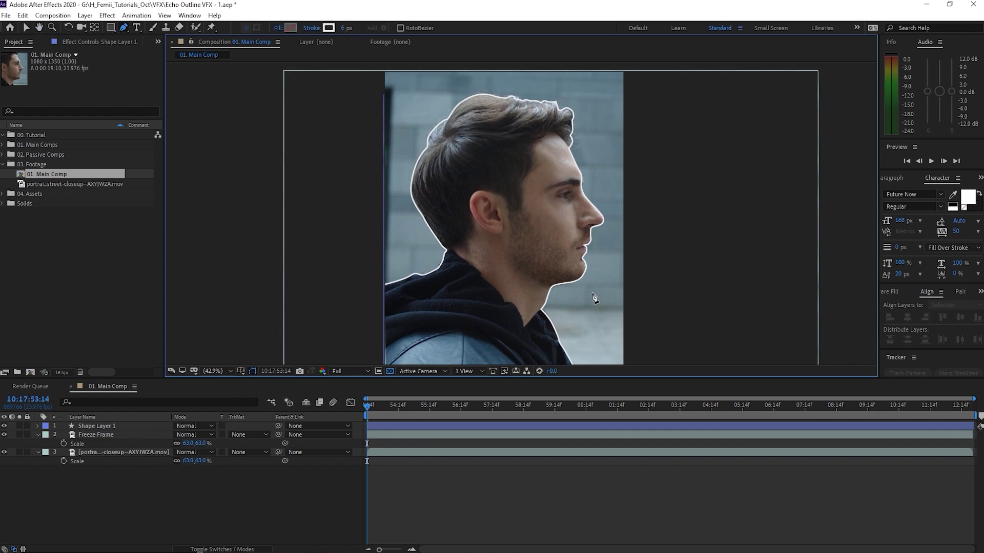
left_click(105, 426)
right_click(105, 426)
left_click(122, 421)
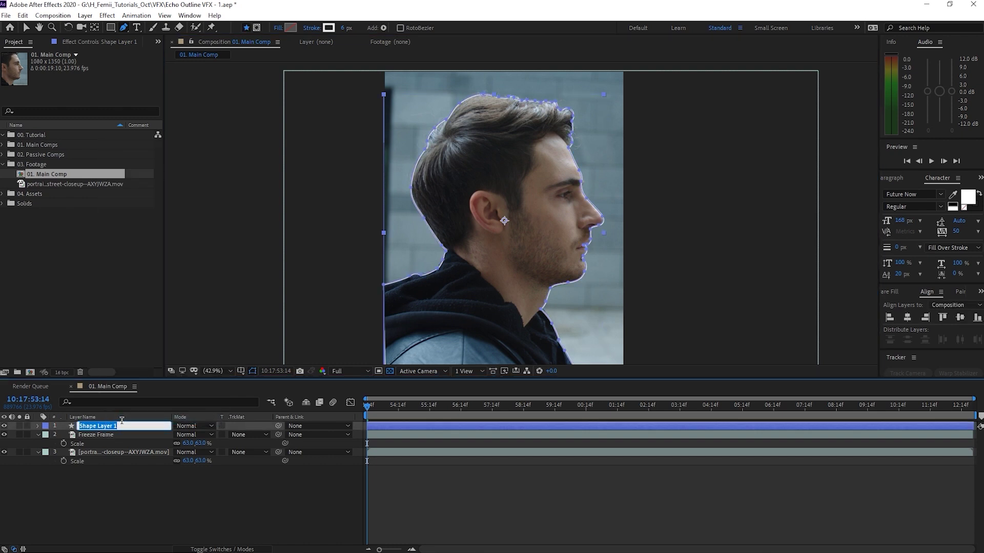
type("Outline")
key("Return")
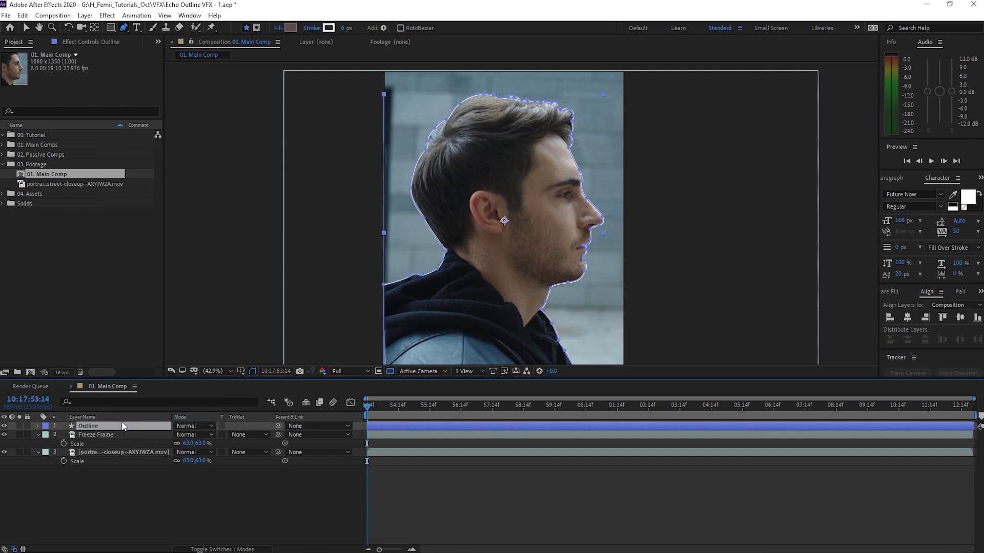
left_click(550, 476)
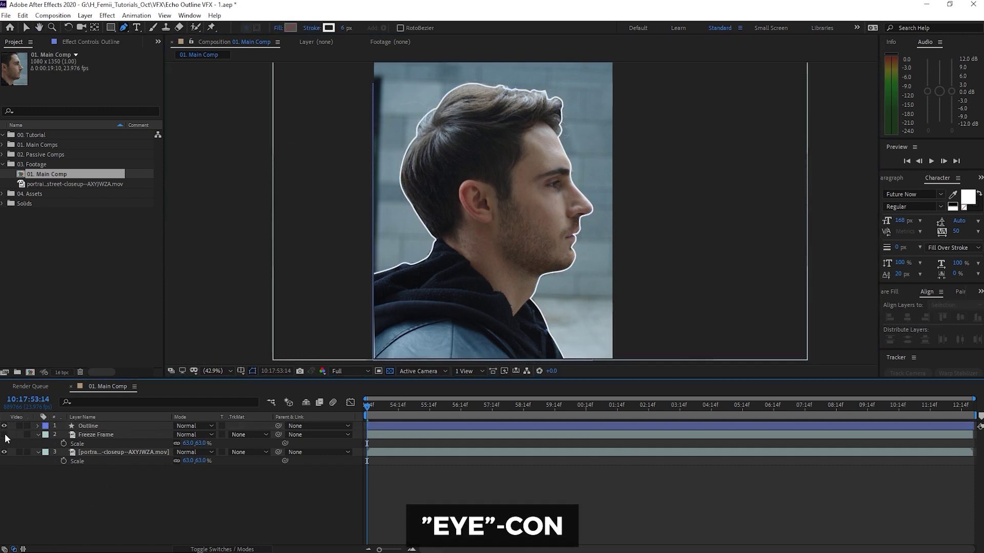
- Hide the Freeze Frame and footage layers and turn off the transparency grid for a black background
left_click_drag(5, 435, 4, 452)
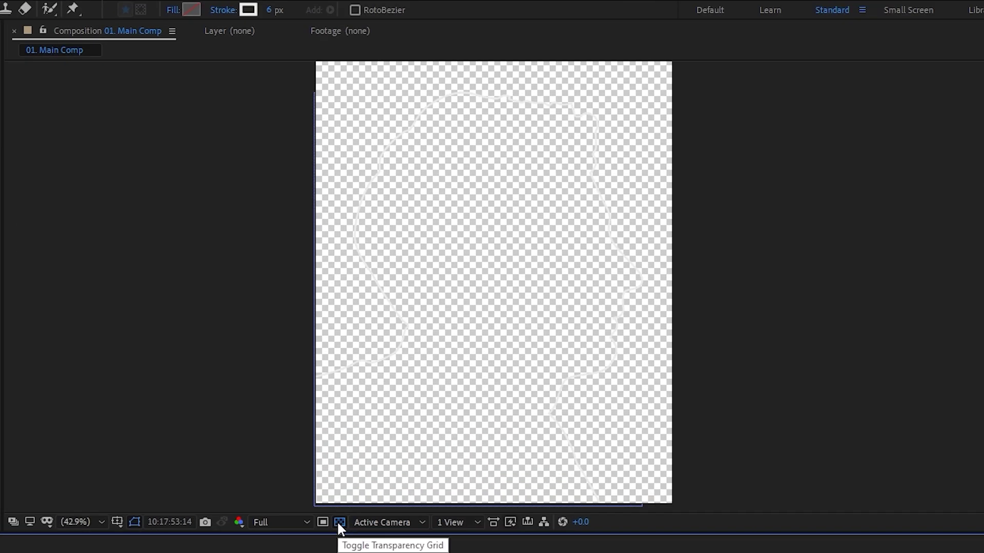
left_click(339, 524)
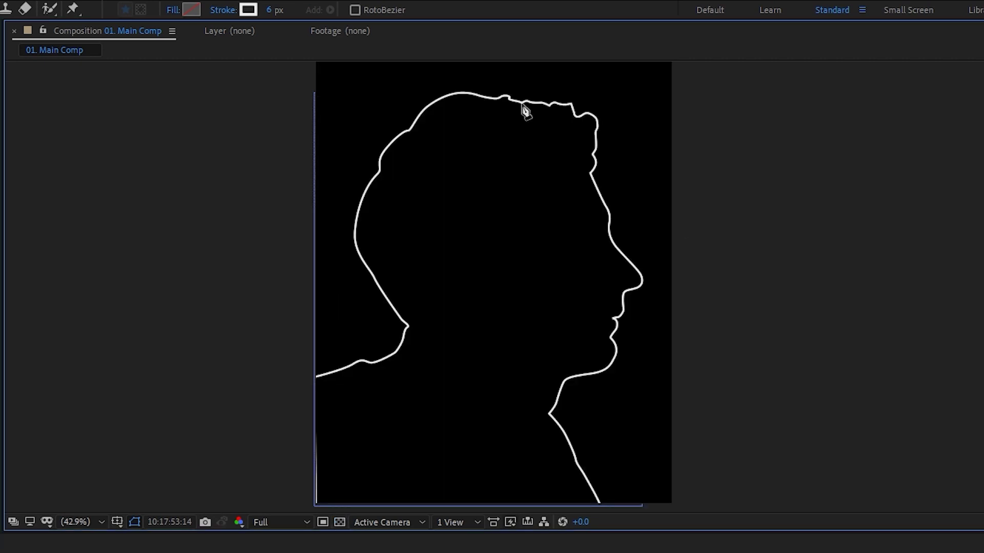
key("ctrl+a")
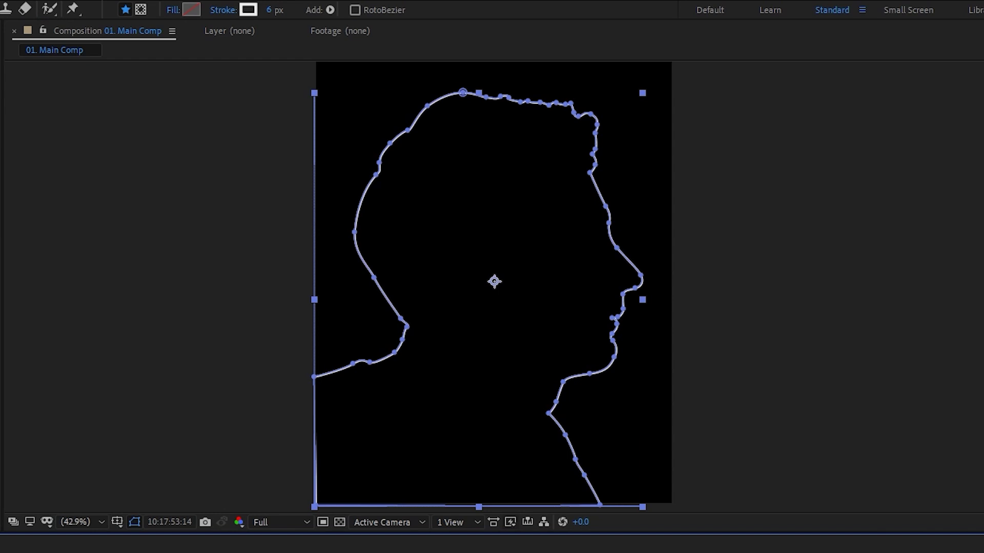
key("ctrl+shift+a")
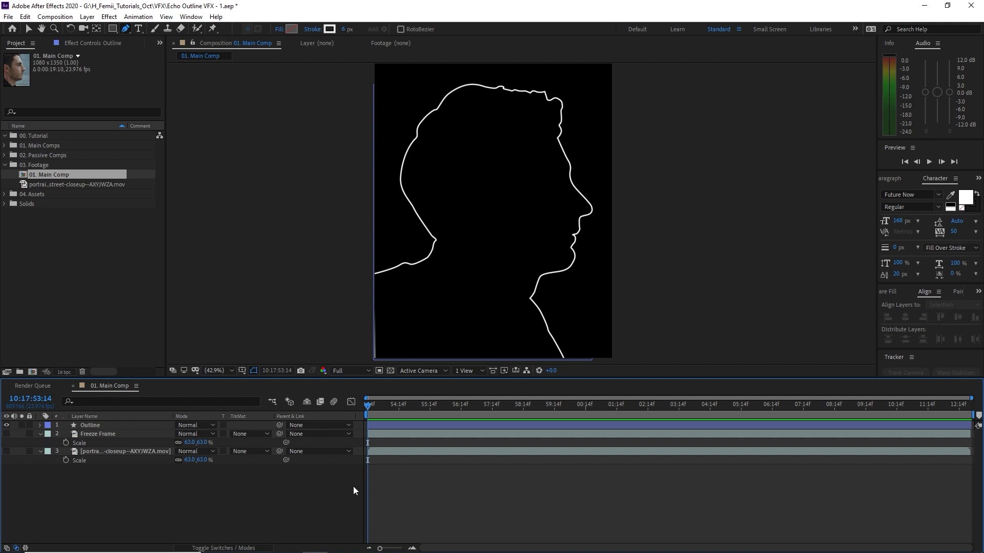
left_click(394, 424)
- Reveal the Outline layer's Opacity, zoom the timeline to single frames, and enter 0%
key("t")
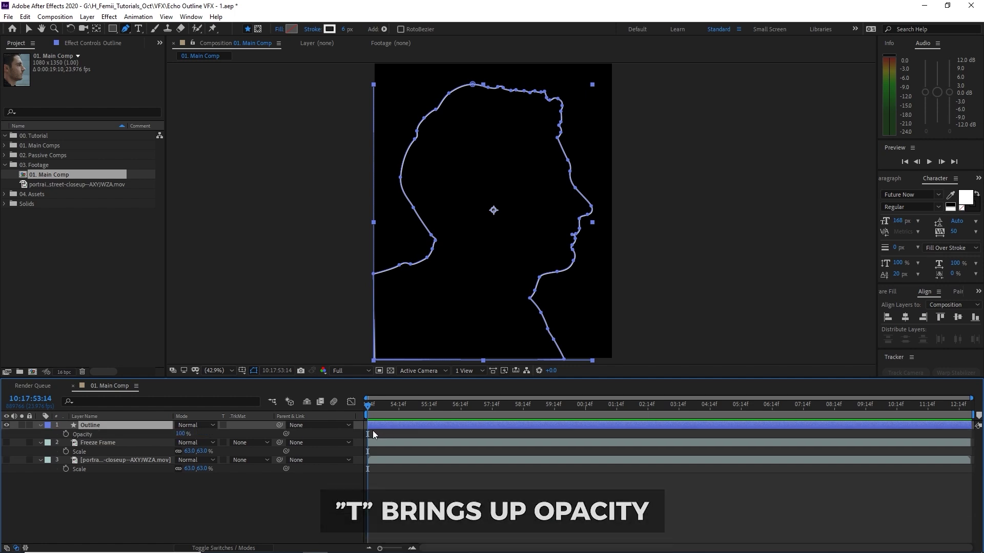
key("equal")
key("equal")
key("equal")
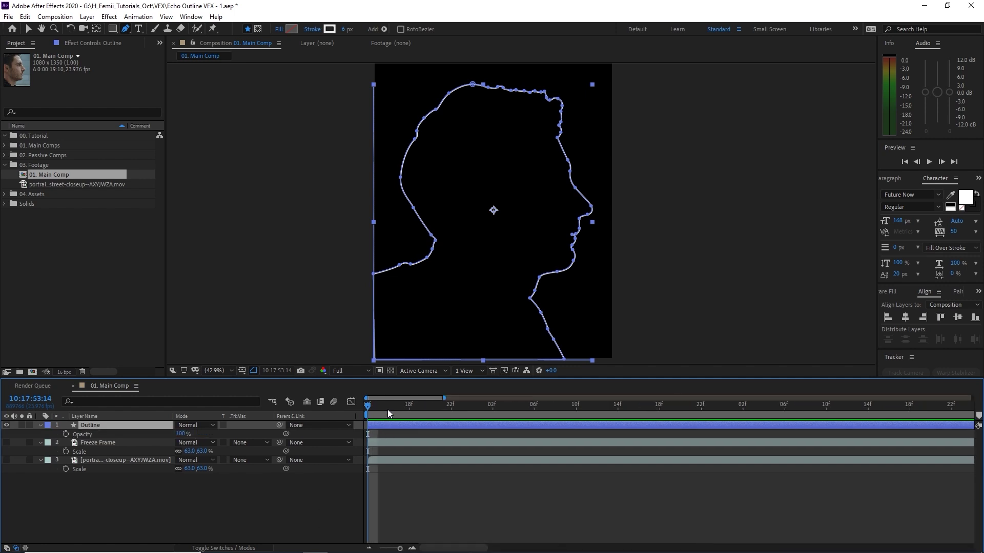
left_click(179, 434)
type("0")
key("Return")
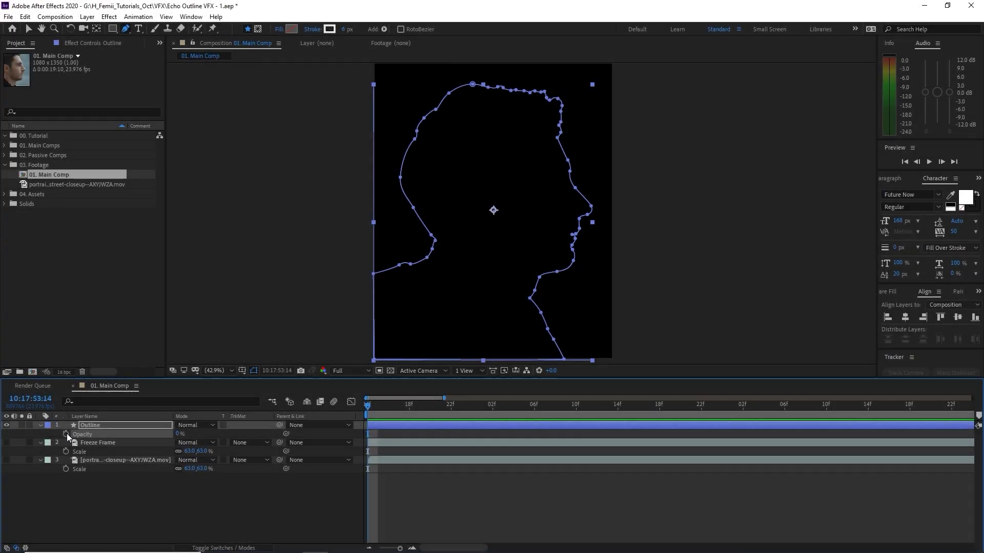
- Keyframe Outline opacity from 0% to 100% at 10:17:53:19 and preview the fade-in
left_click(66, 433)
left_click(377, 407)
left_click_drag(376, 408, 421, 410)
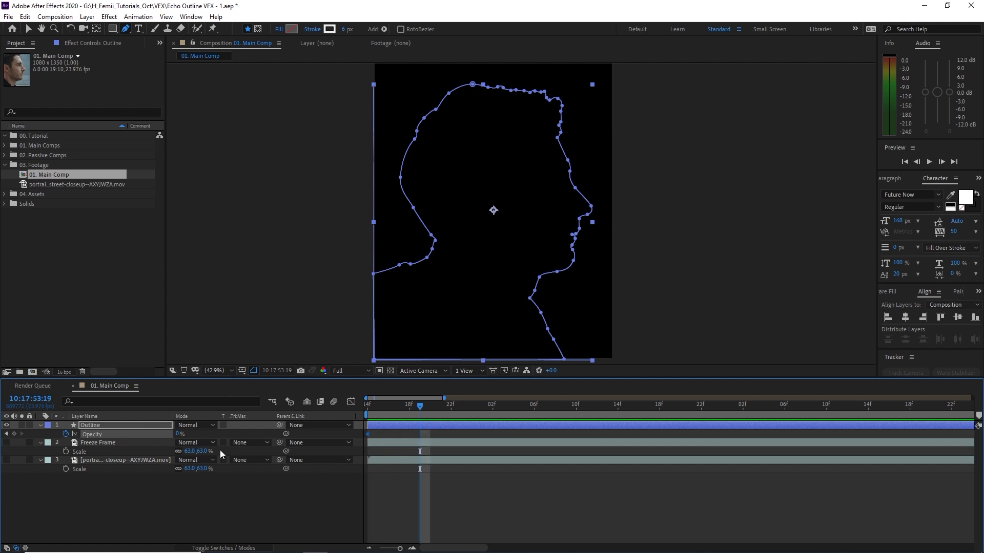
left_click(180, 434)
type("100")
left_click(466, 488)
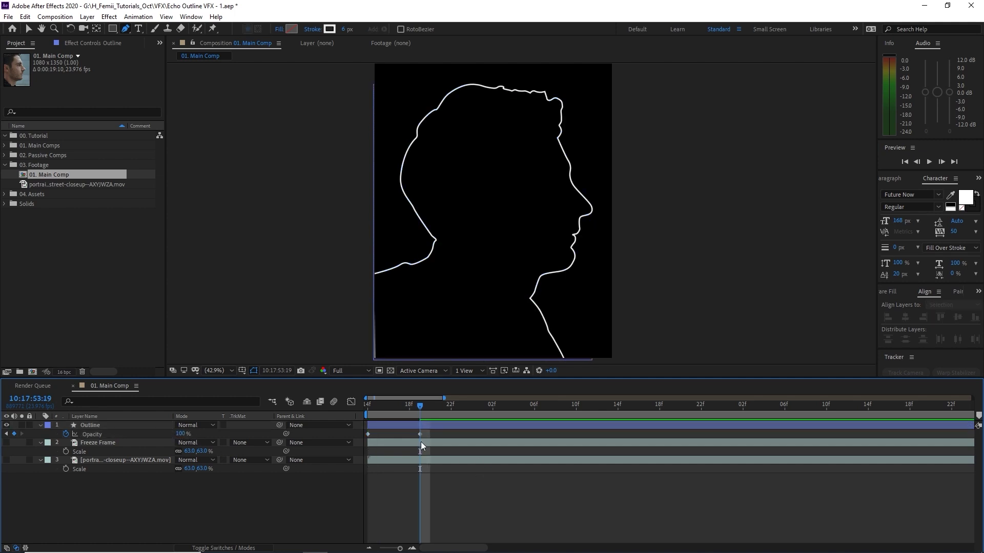
key("space")
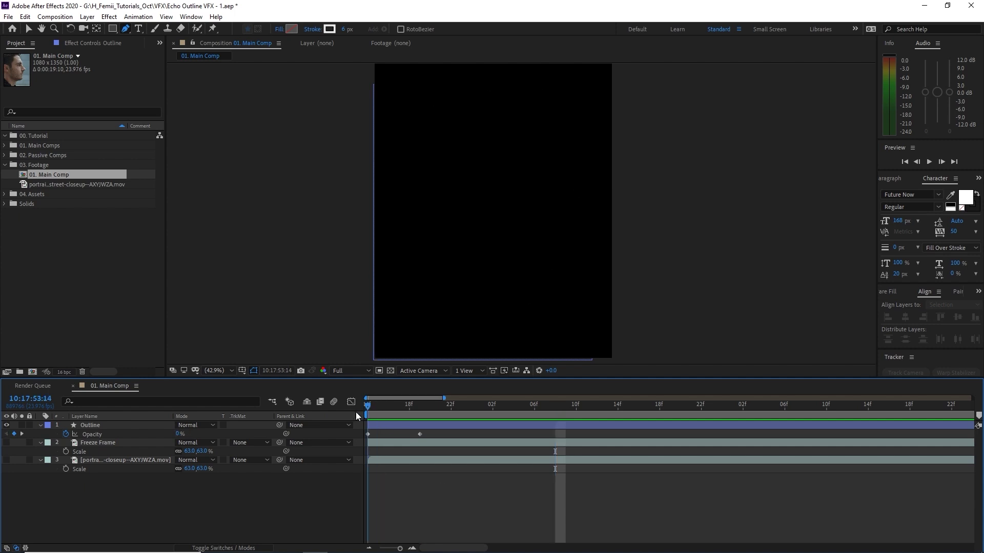
key("space")
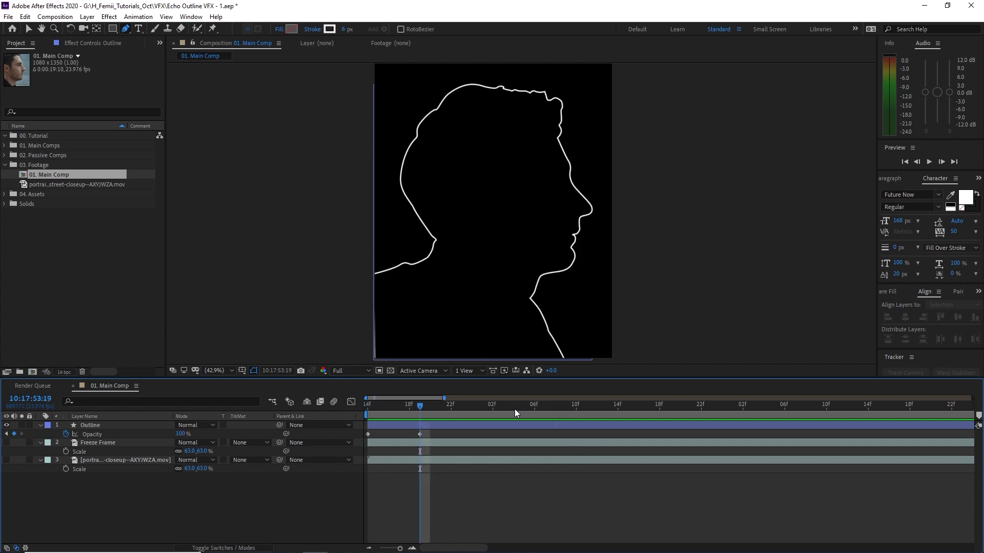
left_click_drag(514, 409, 544, 413)
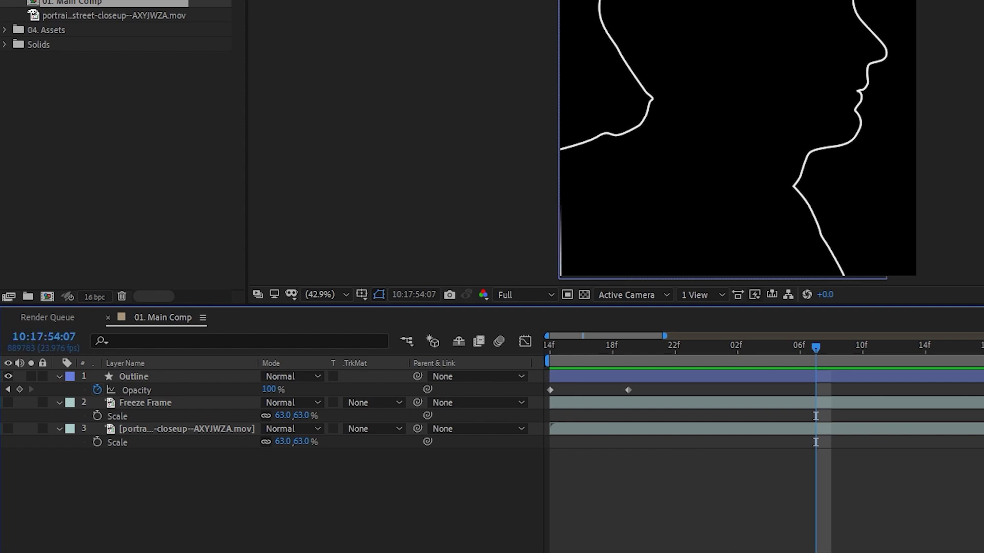
- Set the Start Timecode to 0, then go to frame 20 and view the comp at 50%
key("ctrl+k")
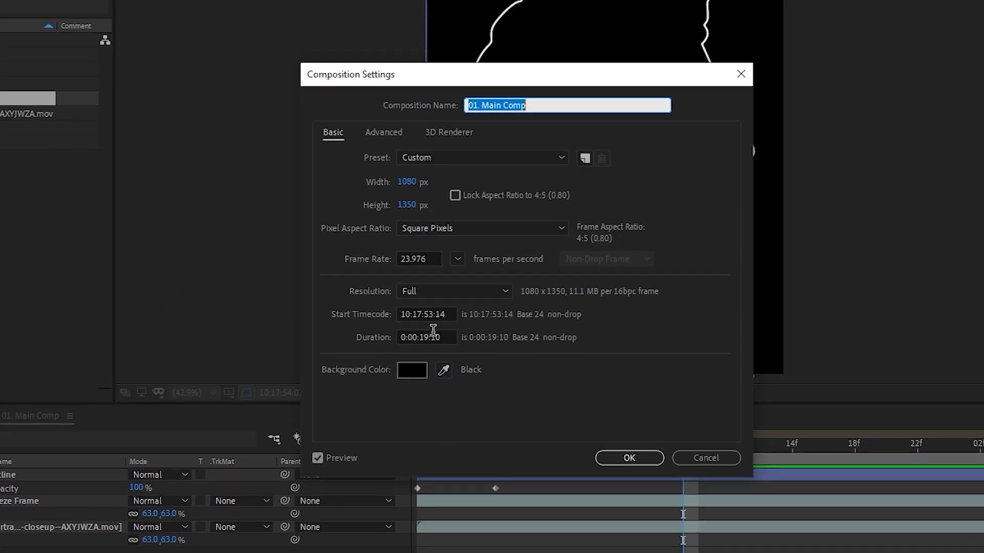
left_click(430, 330)
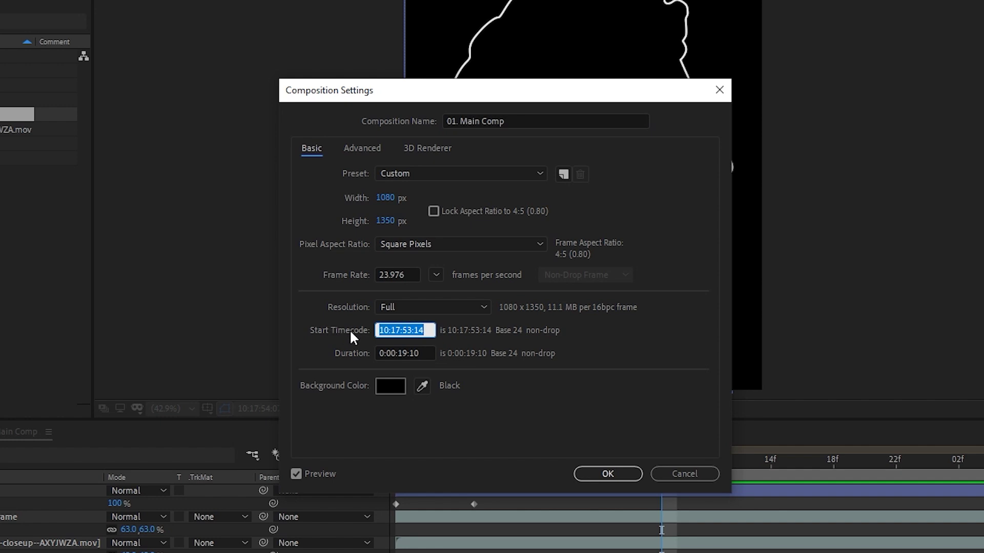
type("0:00:00:00")
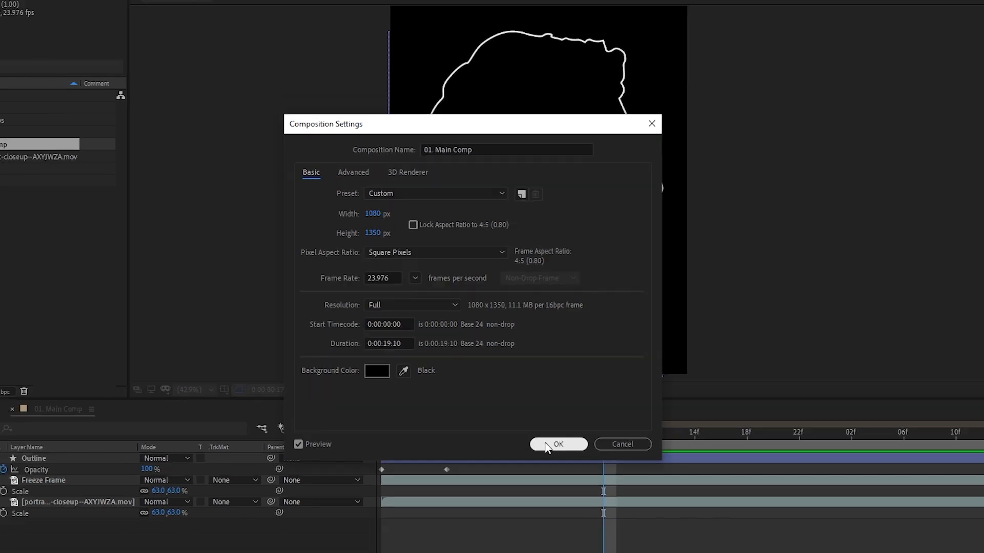
left_click(608, 473)
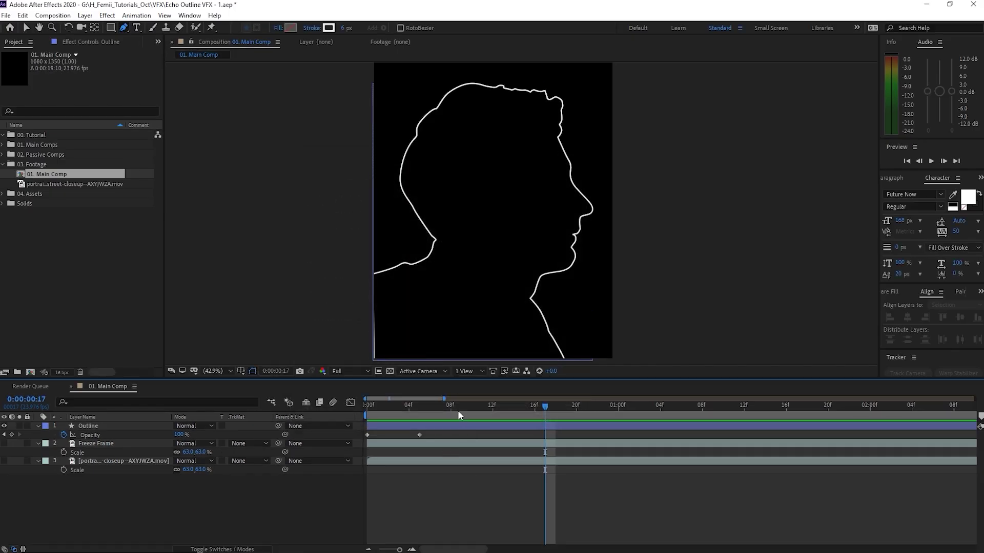
left_click_drag(458, 411, 540, 428)
left_click_drag(549, 408, 575, 412)
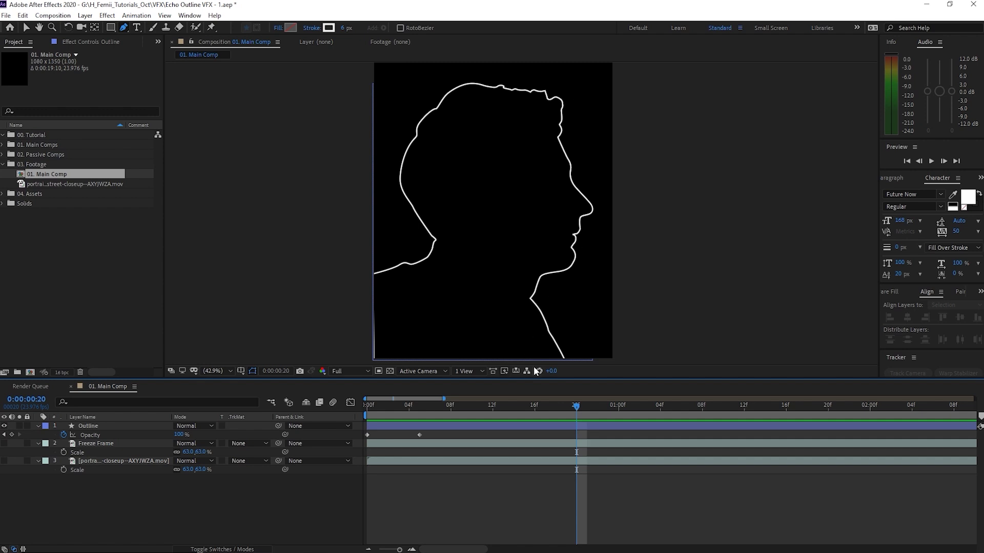
key("slash")
key("comma")
key("comma")
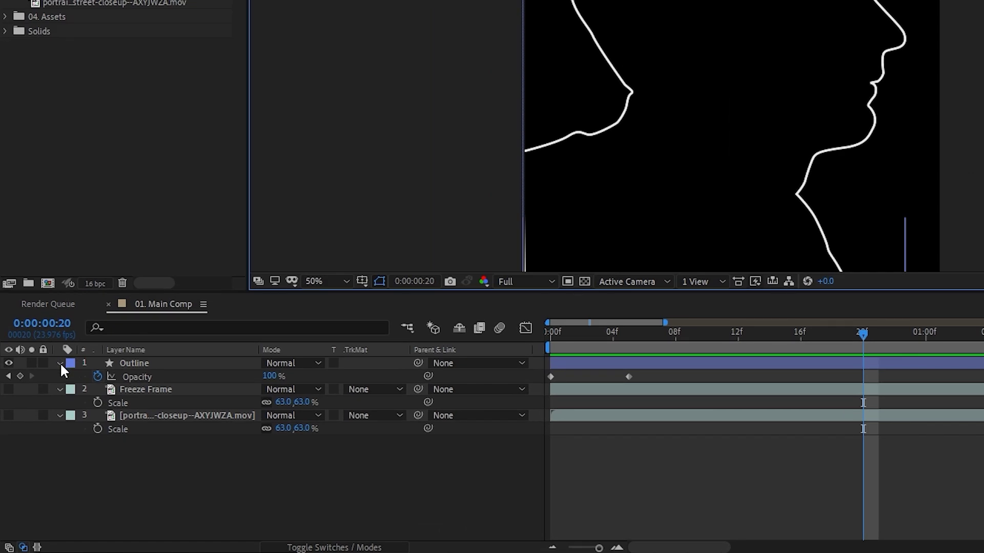
- Add a Trim Paths 1 operator under the Outline layer's Contents, next to Shape 1
left_click(60, 362)
left_click(58, 362)
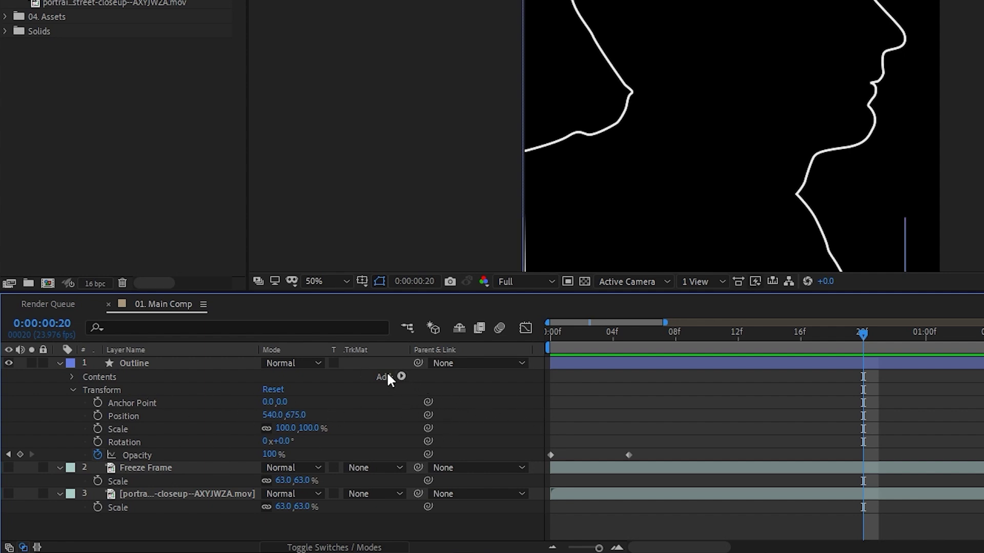
left_click(402, 377)
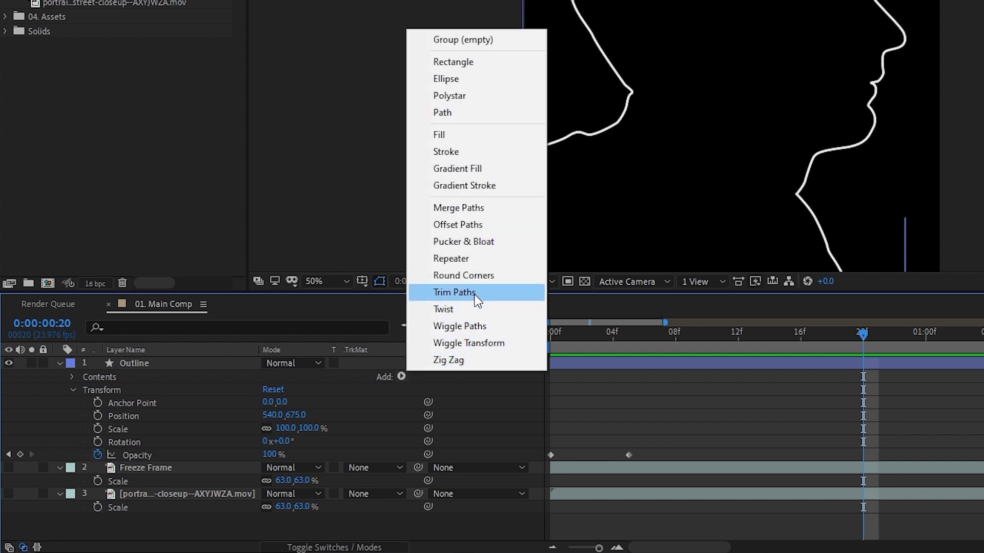
left_click(454, 292)
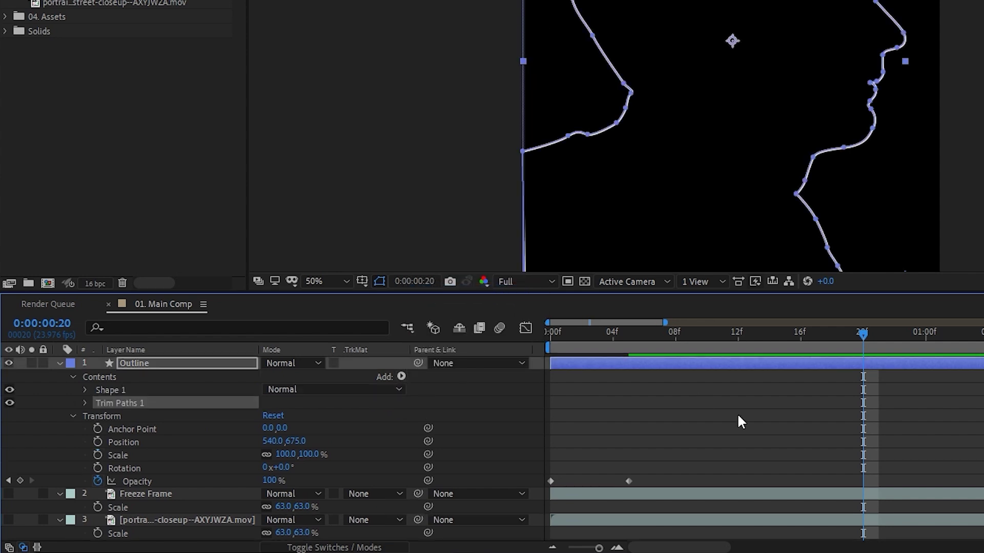
- Keyframe Trim Paths 1 End at 100% on frame 20 and 0% at 0:00:01:10
left_click(85, 403)
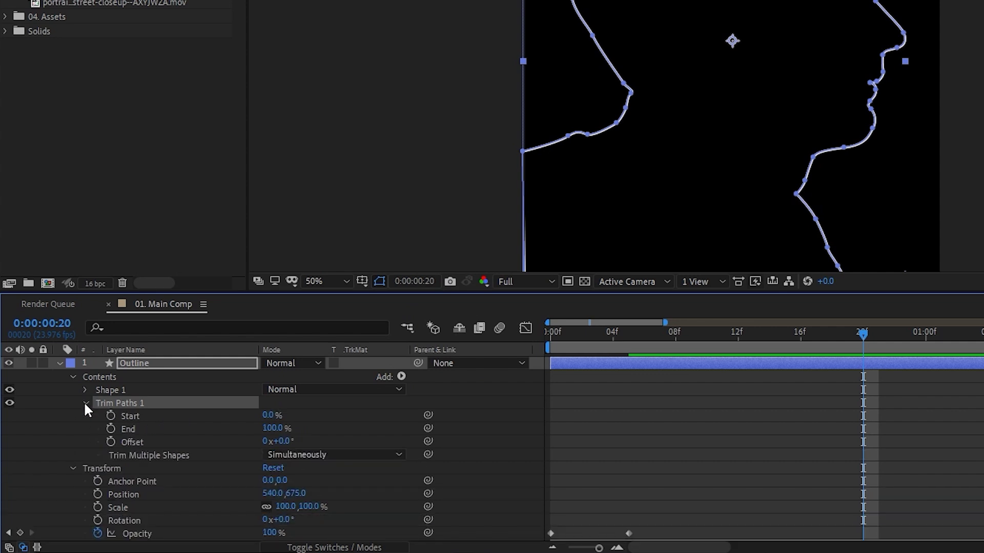
scroll(95, 411, "down", 3)
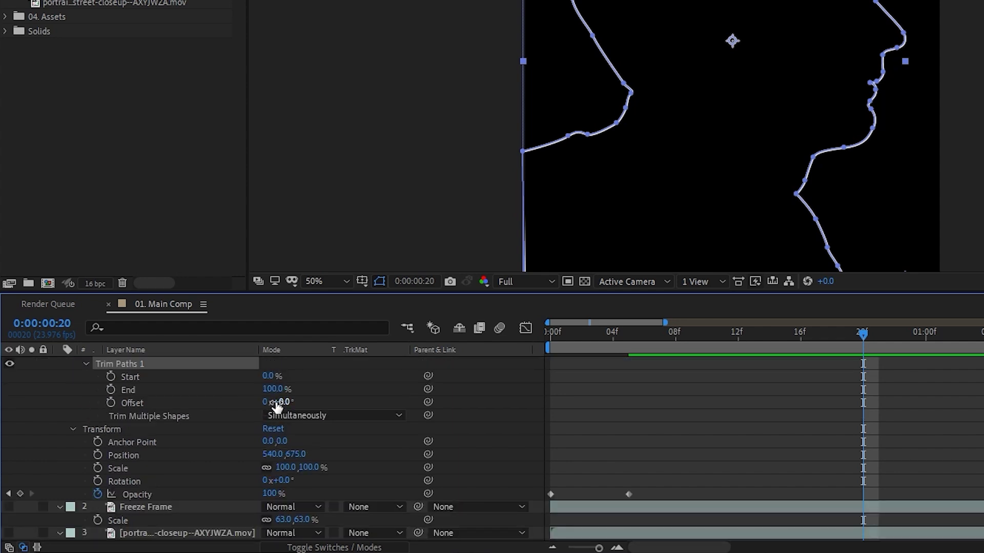
scroll(806, 401, "up", 3)
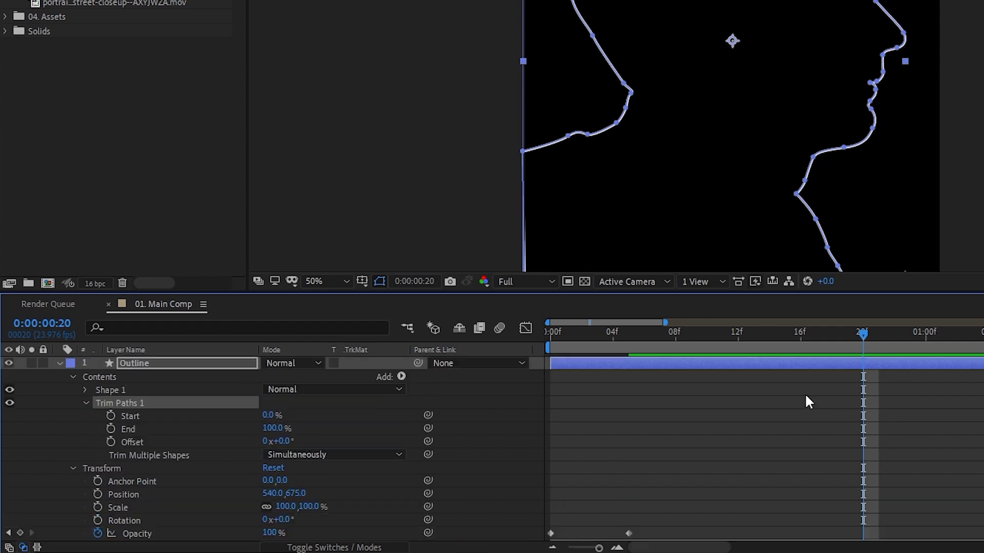
left_click(779, 423)
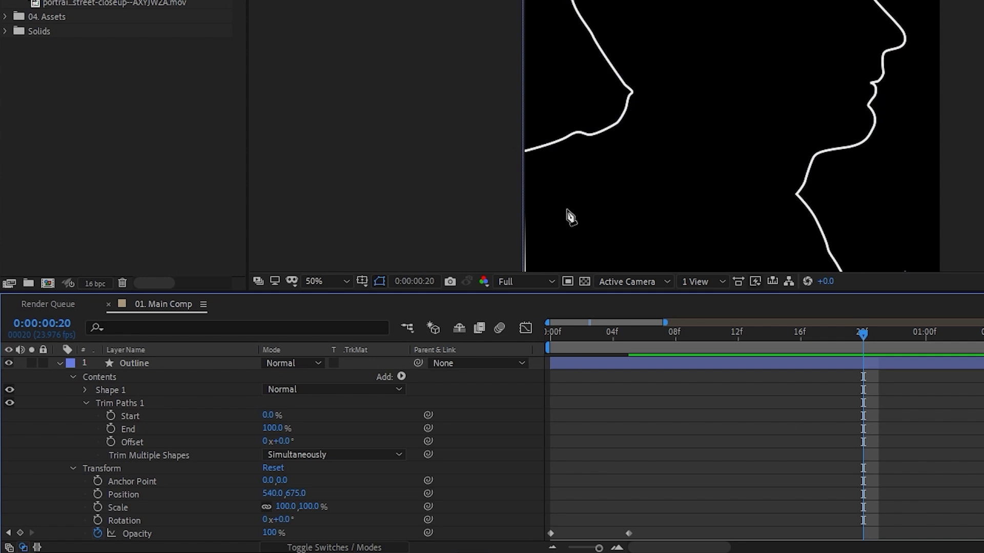
left_click(110, 427)
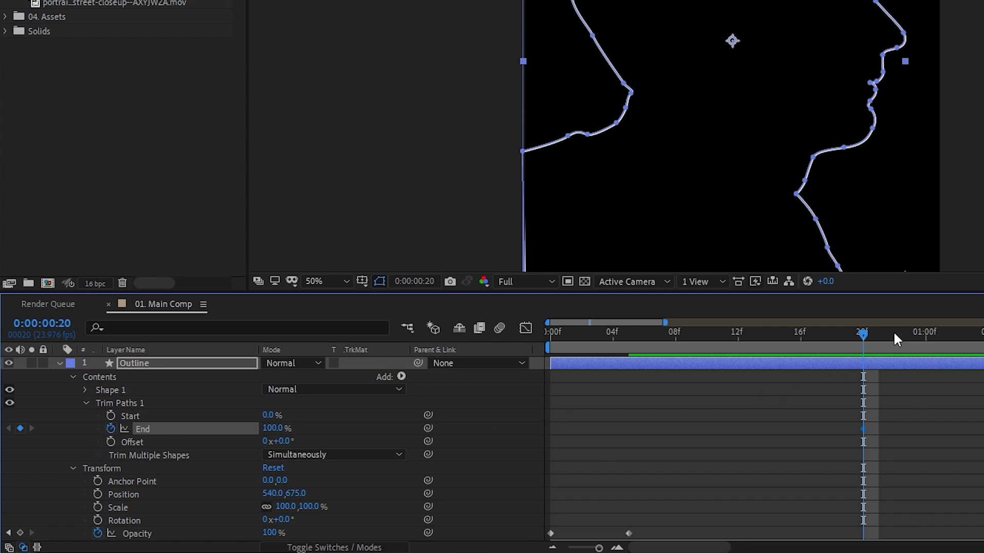
mouse_move(894, 338)
left_mouse_down()
mouse_move(833, 345)
mouse_move(901, 353)
left_mouse_up()
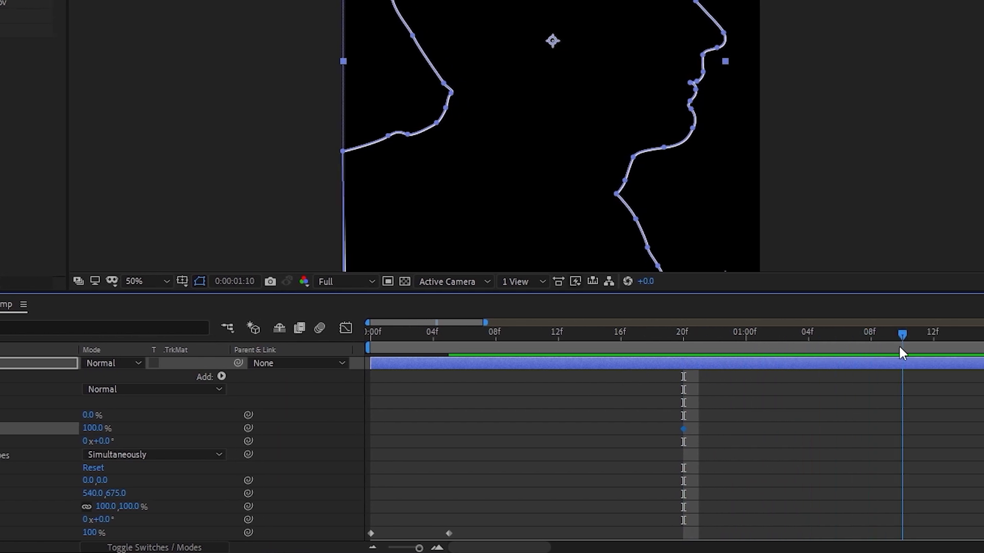
left_click(92, 429)
type("0")
key("Return")
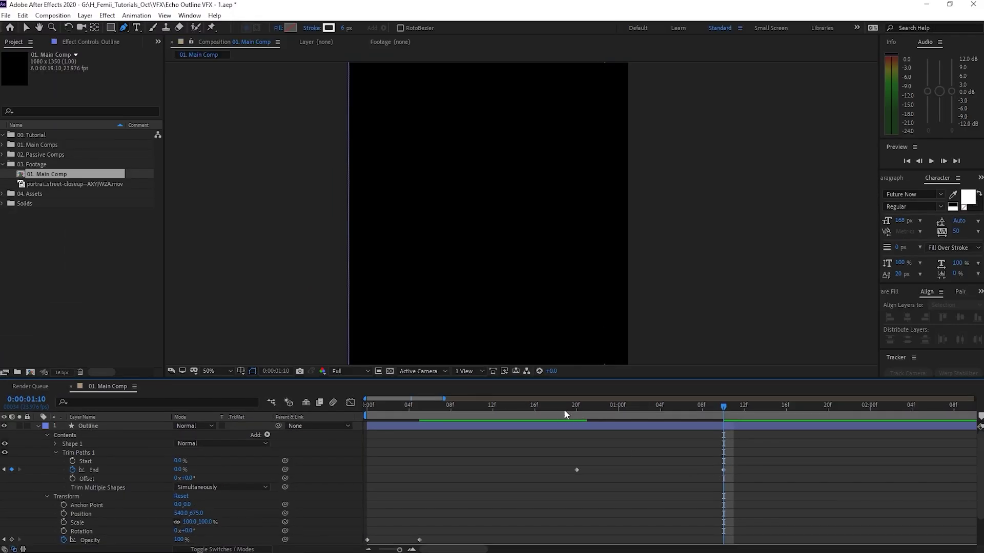
- Drag the second End keyframe later to about 1:15 so the erase lasts longer
left_click_drag(565, 408, 730, 419)
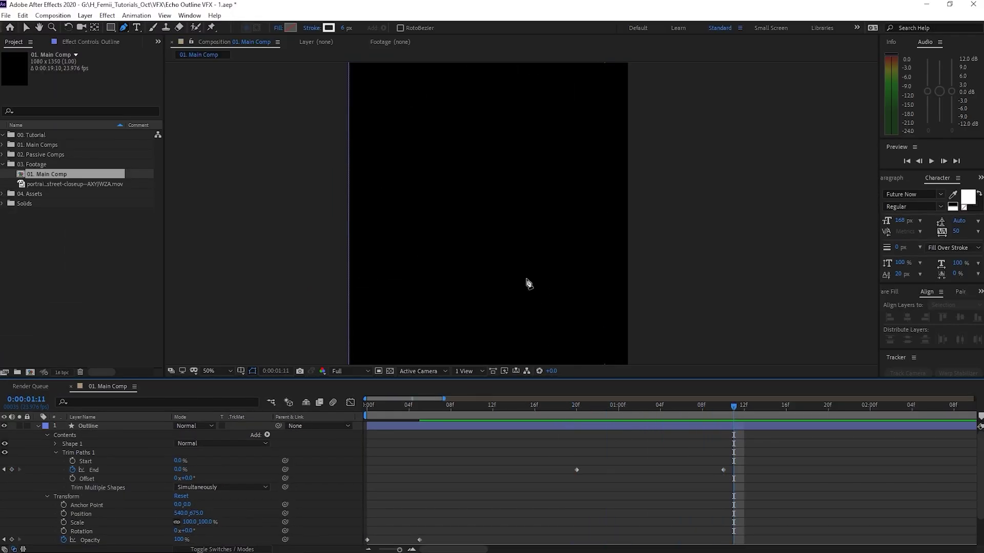
left_click(577, 406)
left_click_drag(586, 410, 732, 422)
left_click_drag(723, 470, 785, 472)
left_click(786, 471)
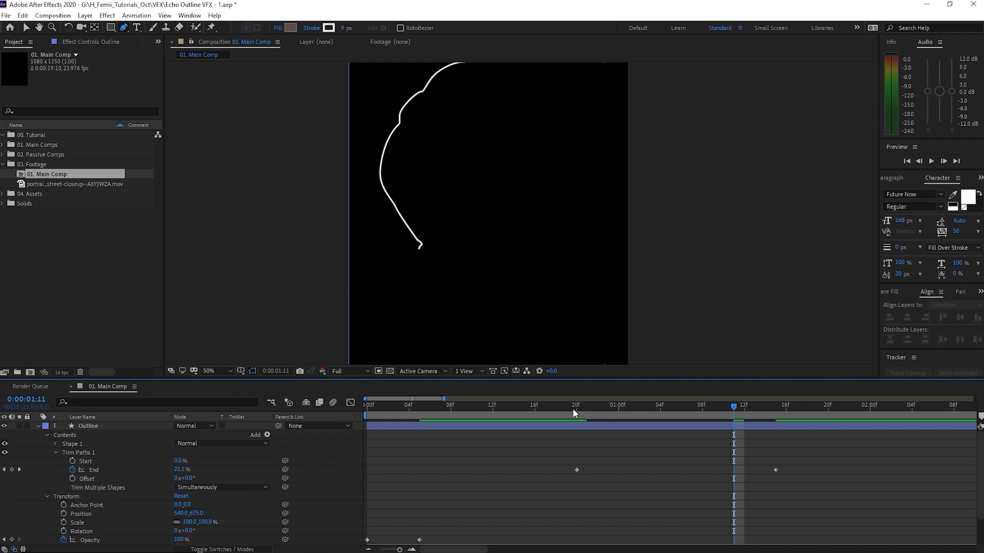
- Set the viewer magnification to Fit and preview the outline animation from the start
left_click(219, 370)
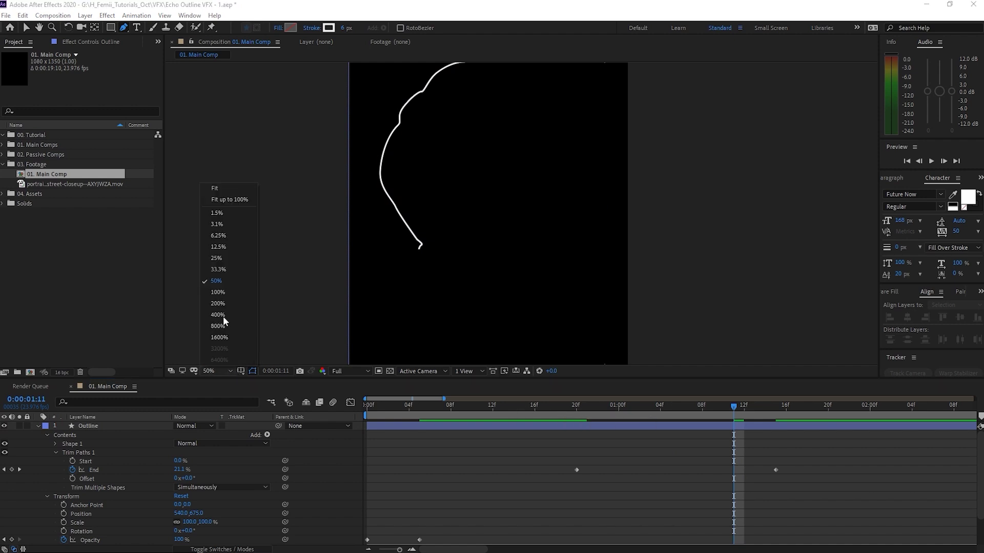
left_click(225, 200)
key("Home")
key("space")
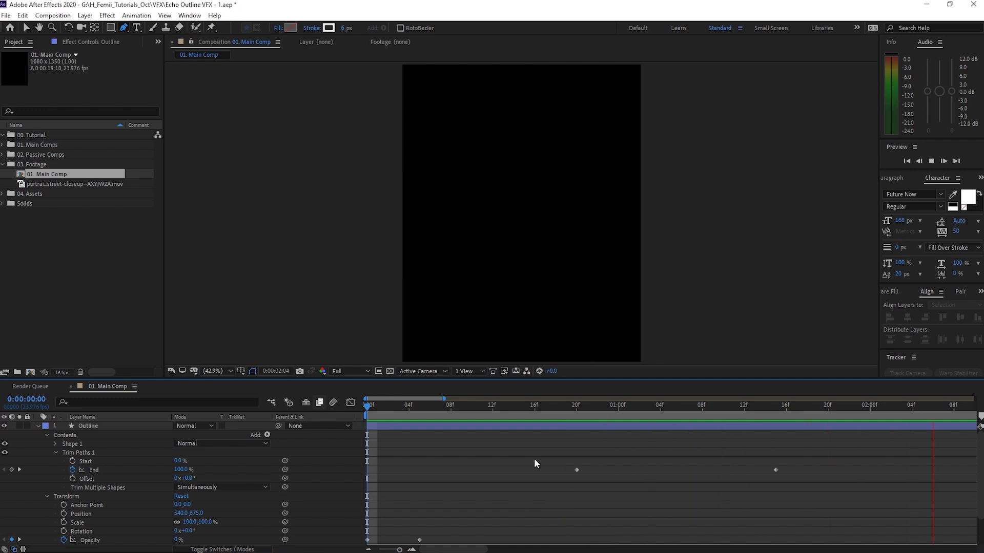
key("space")
- Shift both End keyframes a few frames earlier, preview again, and collapse the Outline layer
left_click_drag(572, 458, 743, 470)
key("Home")
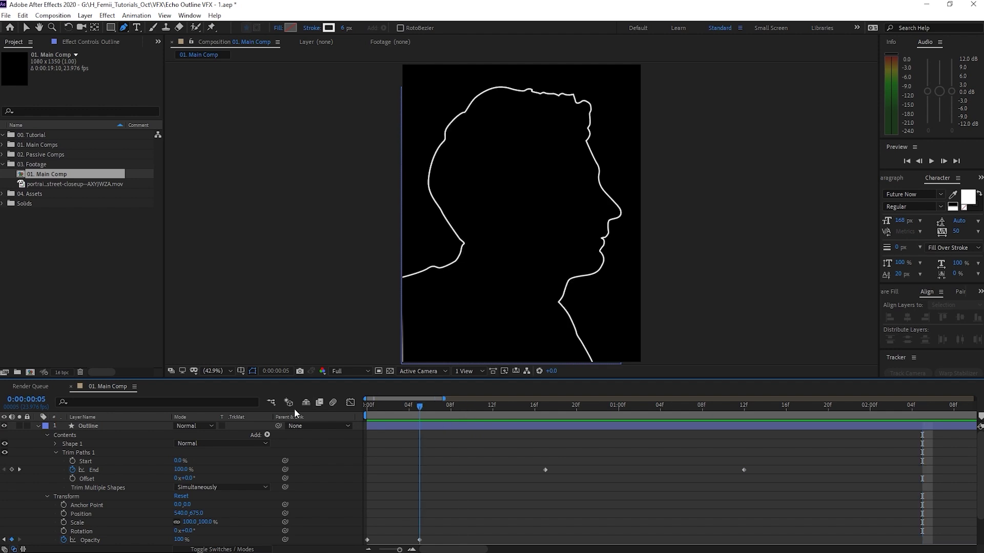
key("space")
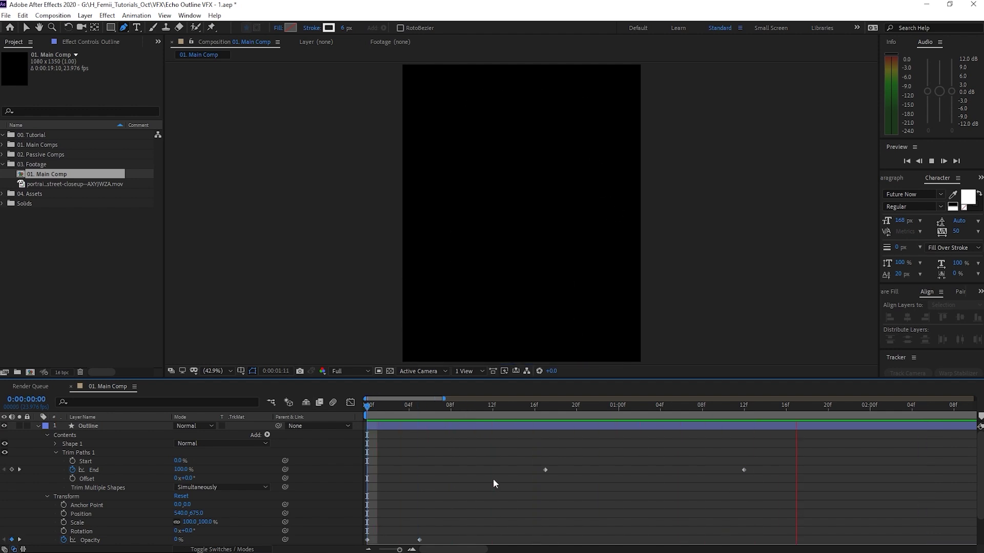
key("space")
left_click(38, 426)
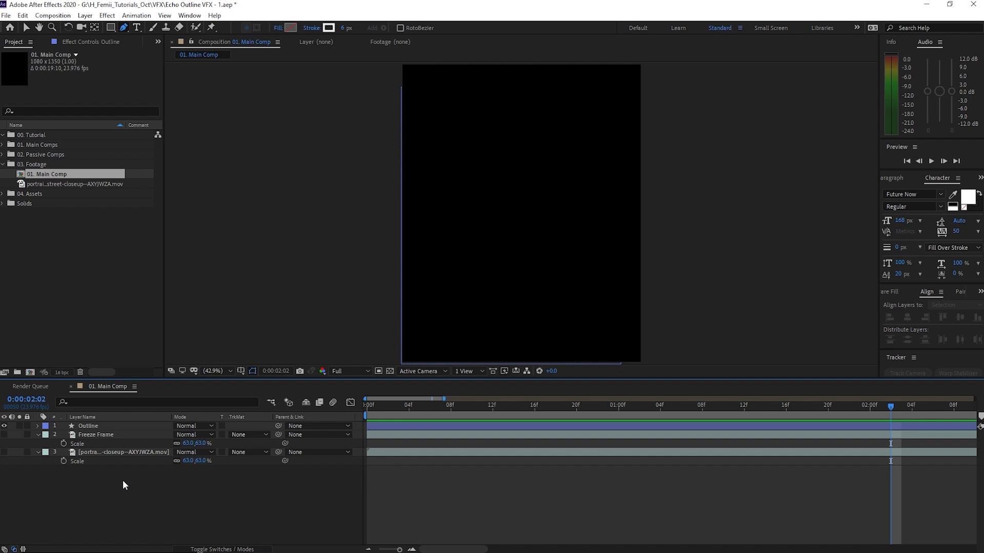
key("Home")
left_click_drag(435, 408, 500, 417)
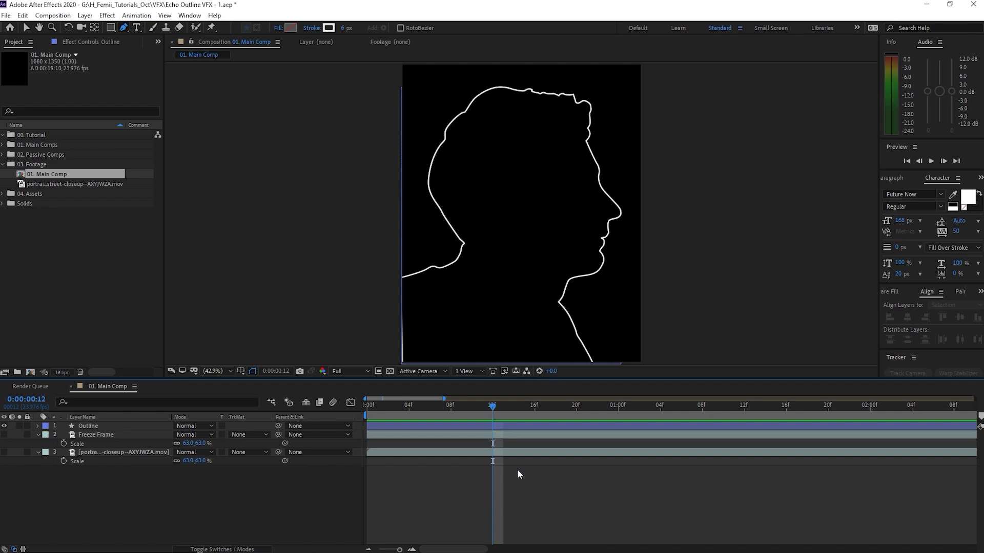
left_click(467, 424)
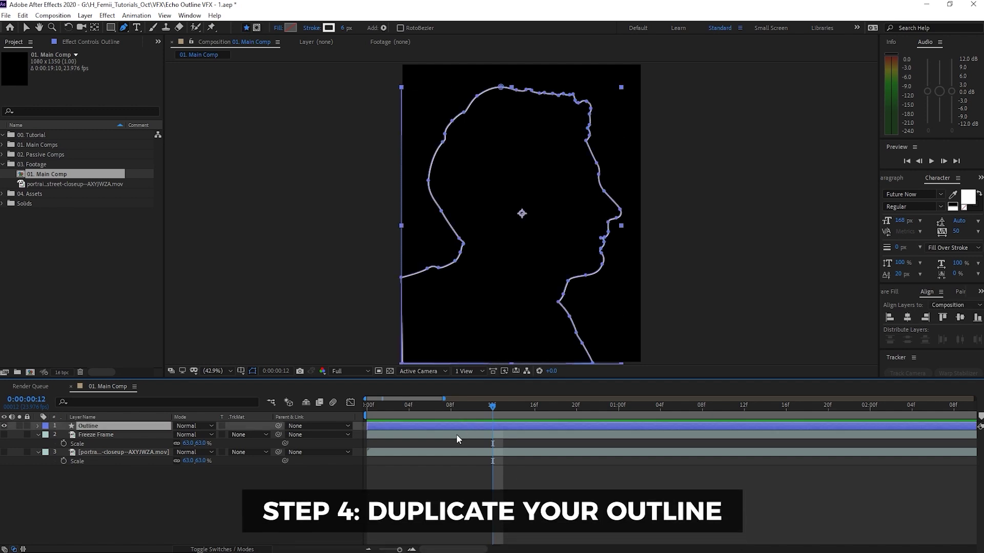
key("ctrl+d")
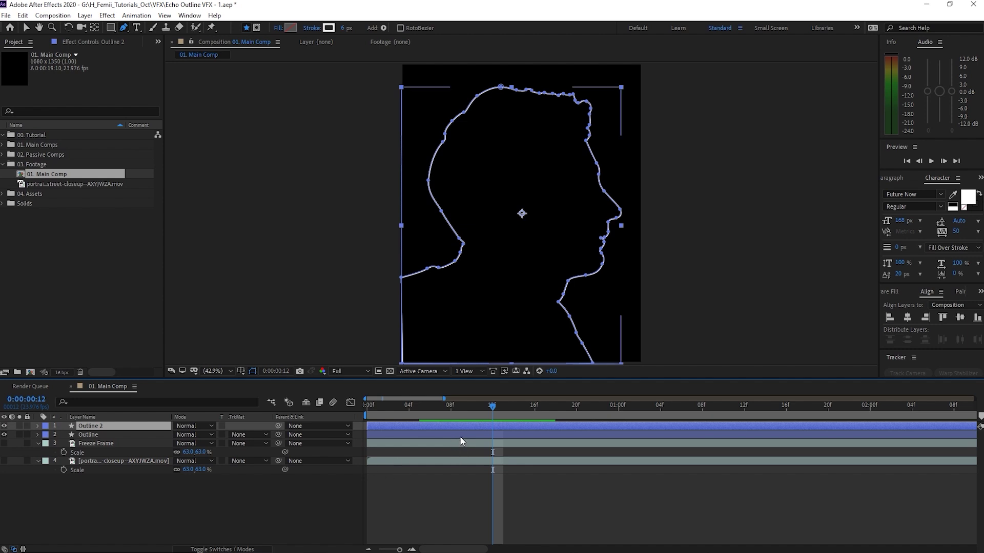
left_click(461, 437)
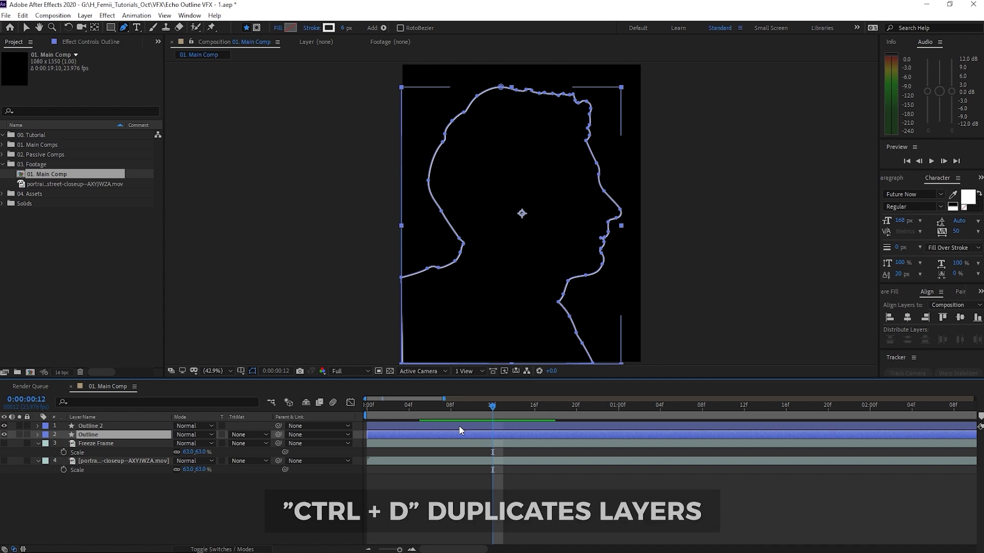
left_click(457, 426)
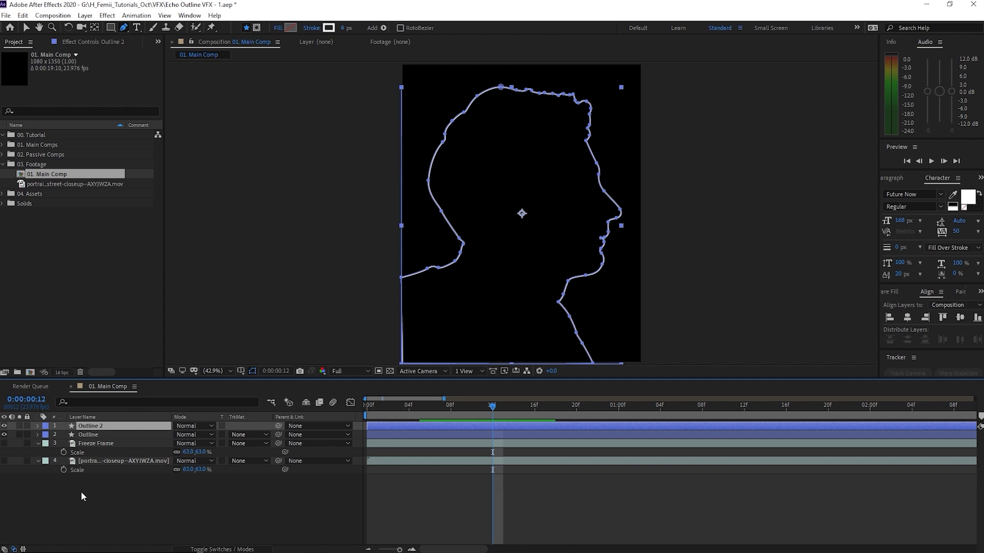
scroll(538, 239, "up", 3)
left_click(178, 507)
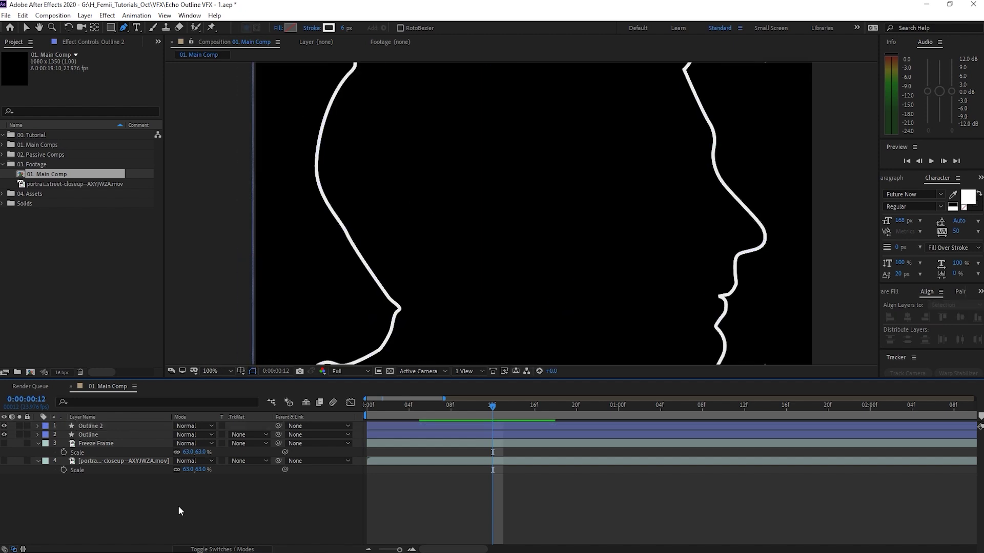
left_click(106, 426)
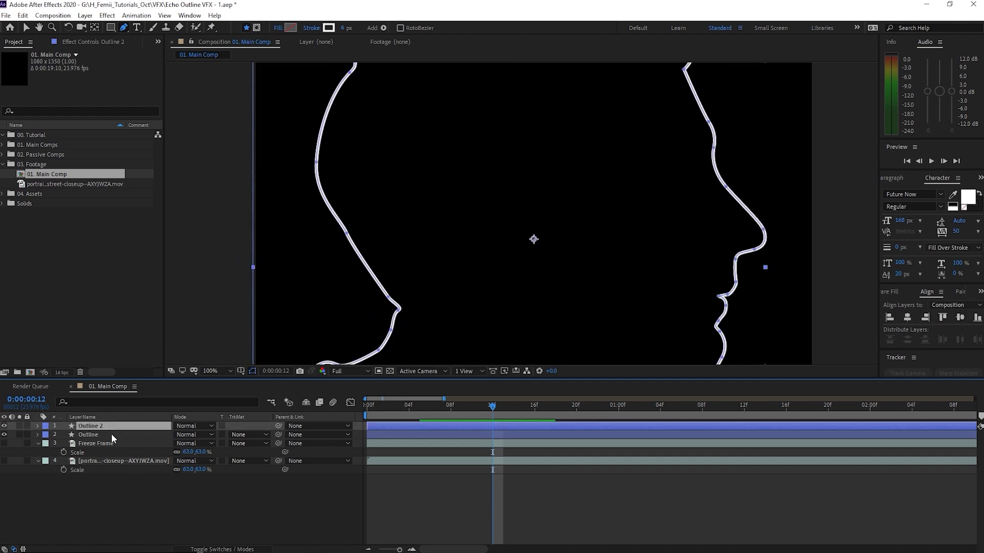
key("s")
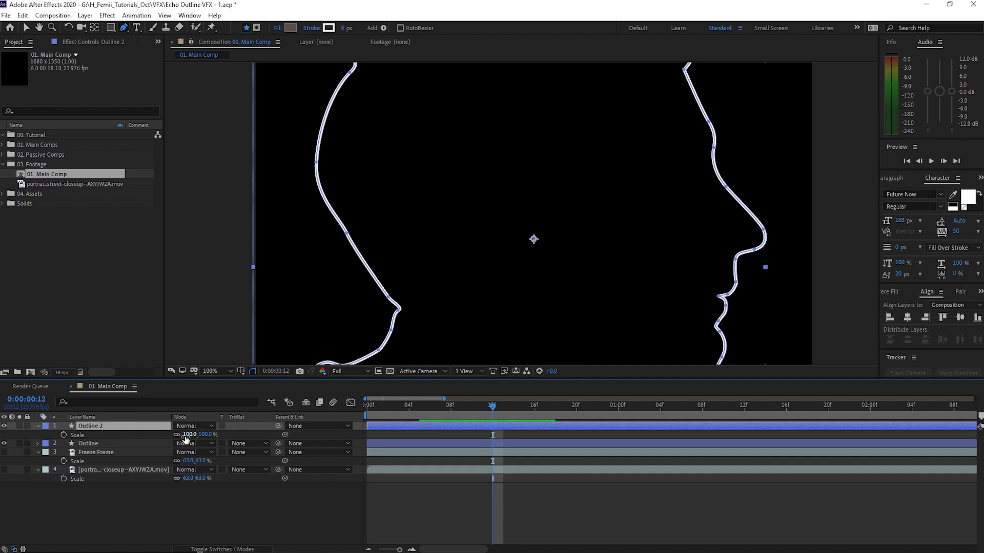
left_click_drag(191, 434, 147, 436)
left_click(566, 519)
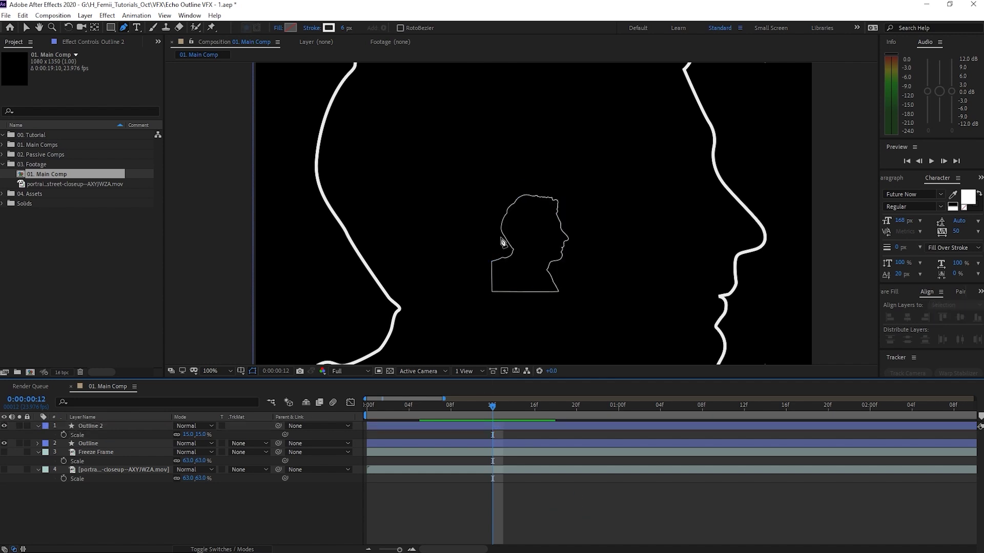
key("period")
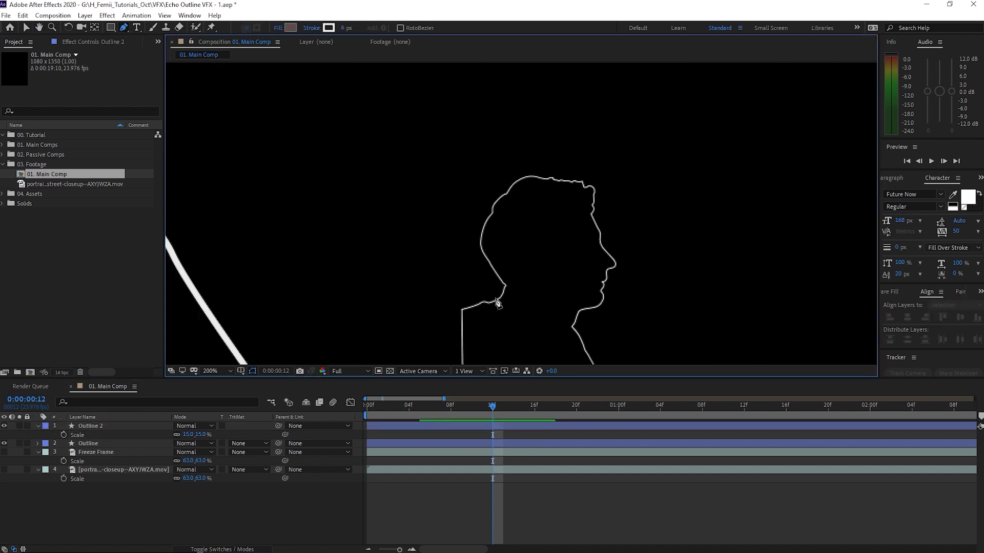
left_click_drag(494, 241, 566, 224)
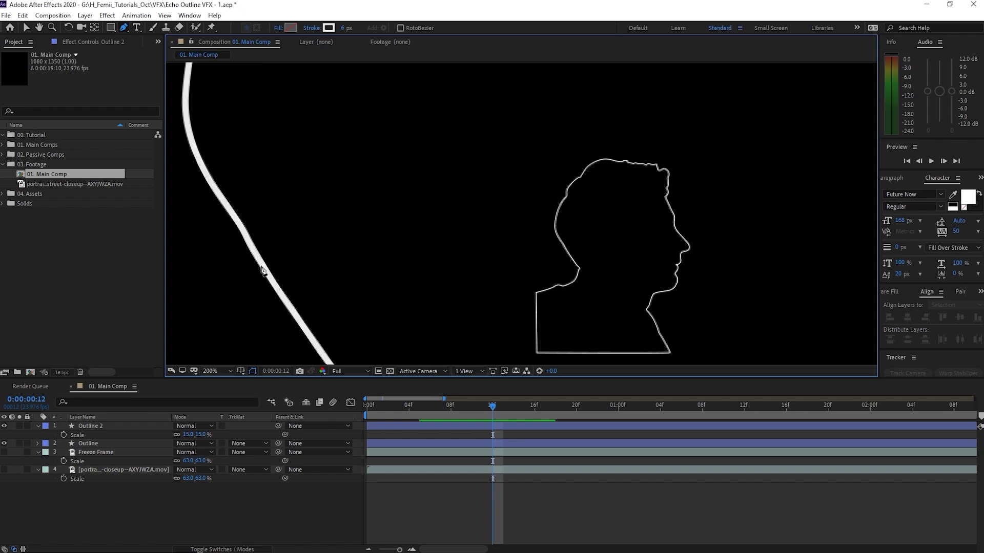
key("comma")
key("comma")
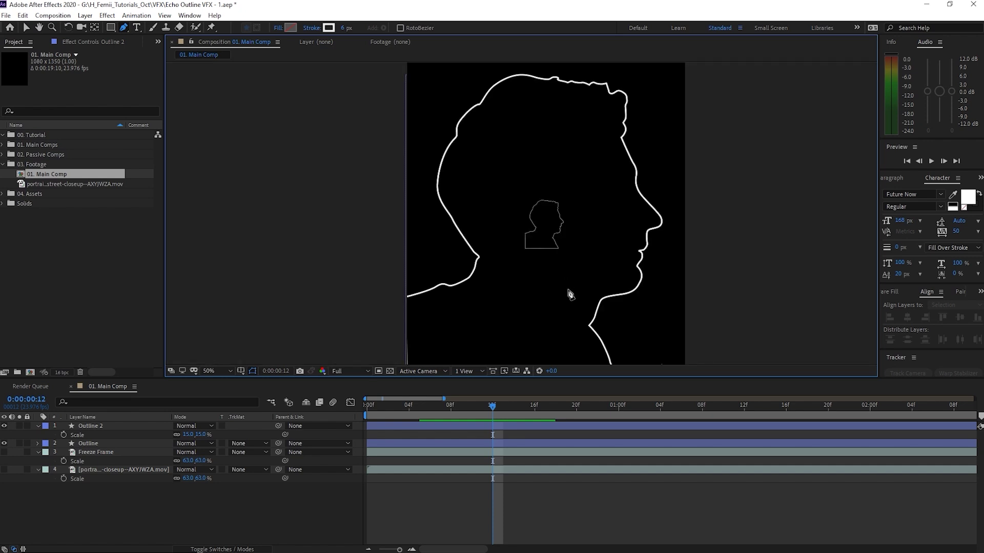
left_click(481, 500)
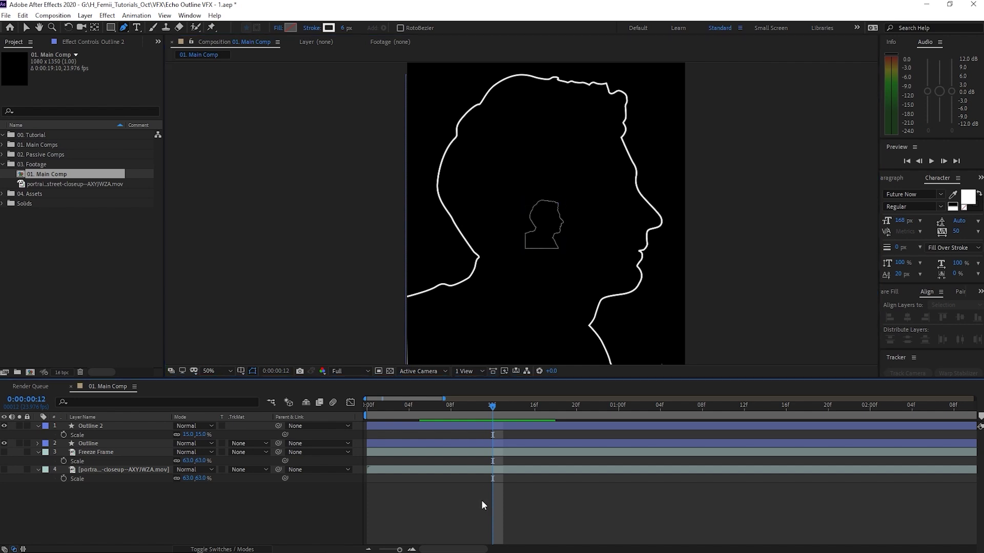
key("ctrl+z")
left_click(481, 501)
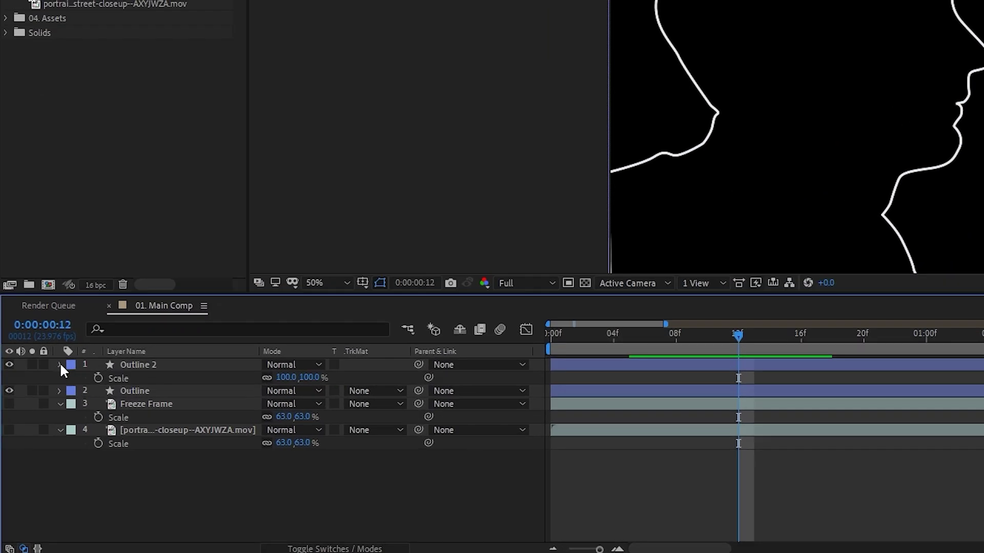
- Expand Outline 2's Contents > Shape 1 > Stroke 1 down to Stroke Width
left_click(38, 425)
left_click(38, 425)
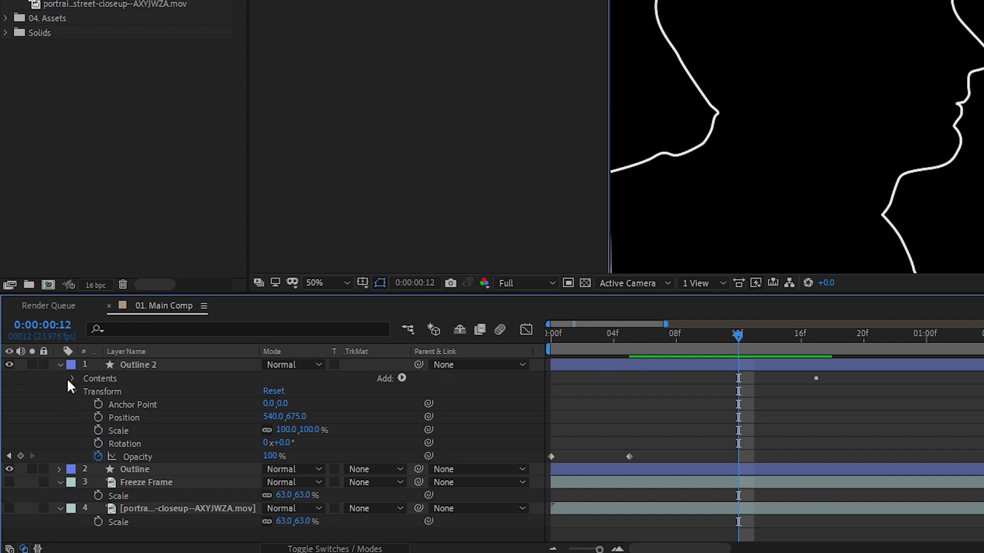
left_click(73, 378)
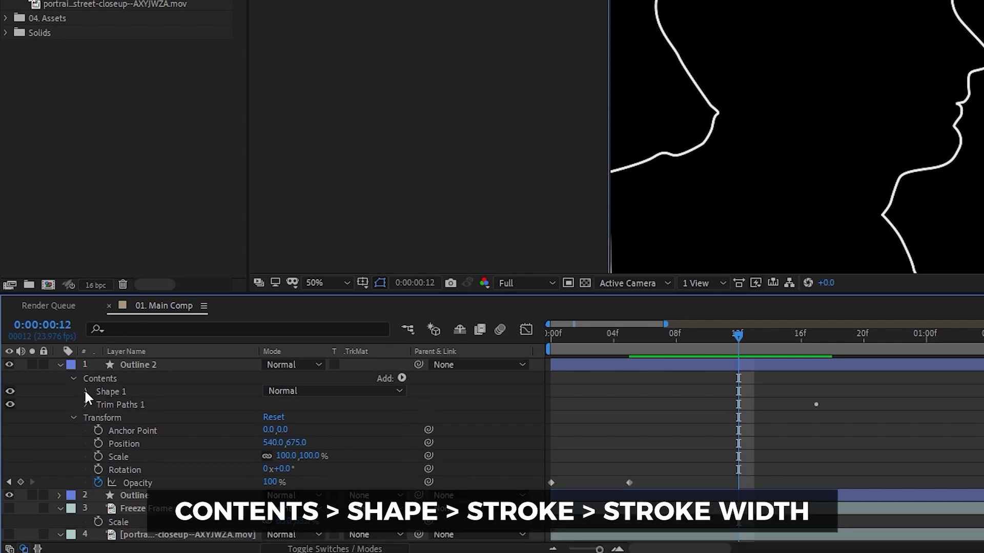
left_click(85, 391)
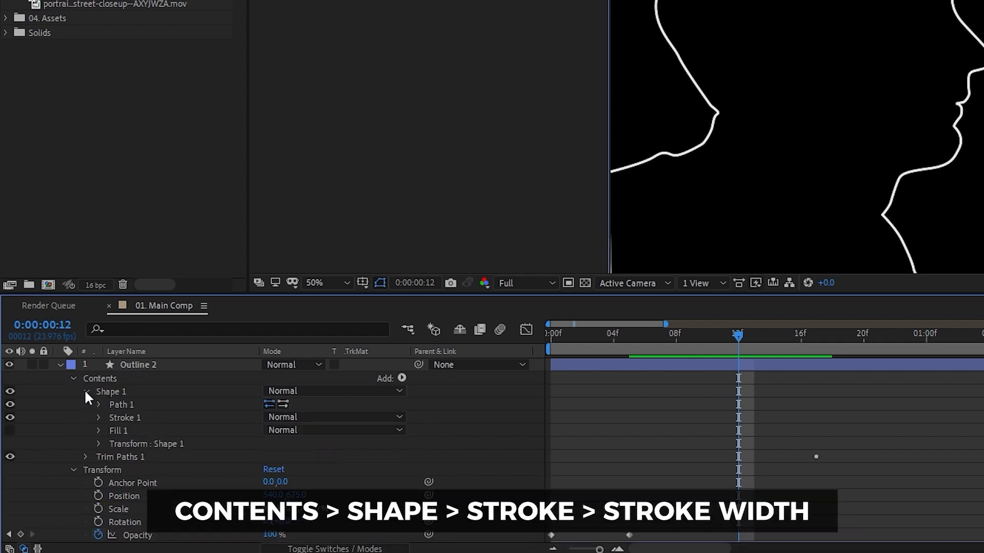
left_click(97, 417)
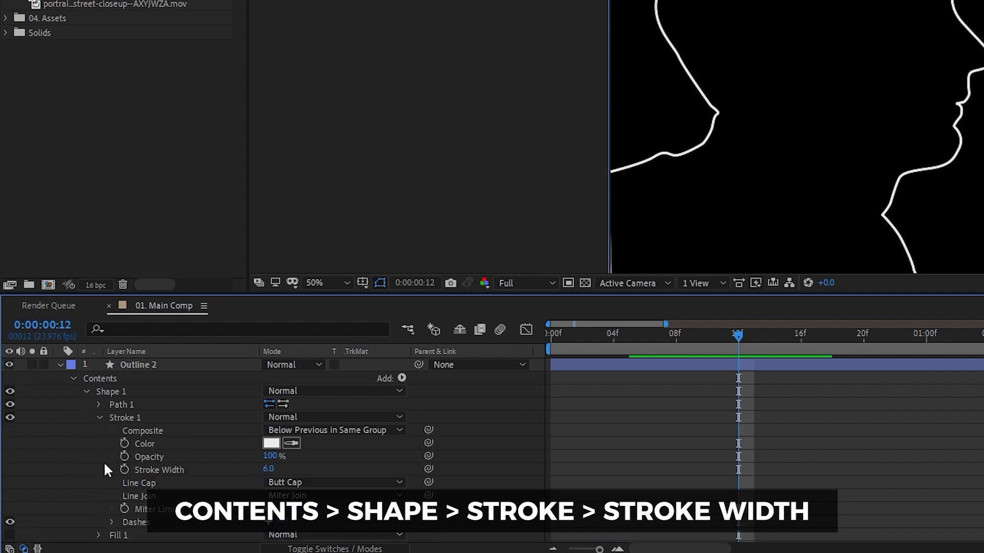
scroll(103, 461, "down", 3)
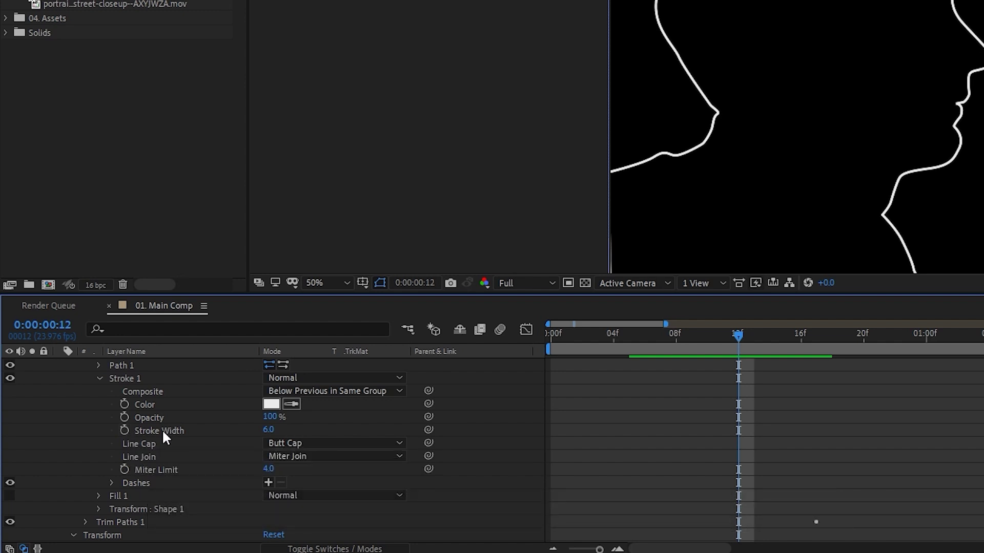
- Paste the scale-compensation expression onto Outline 2's Stroke Width and apply it
left_click(122, 430, "alt")
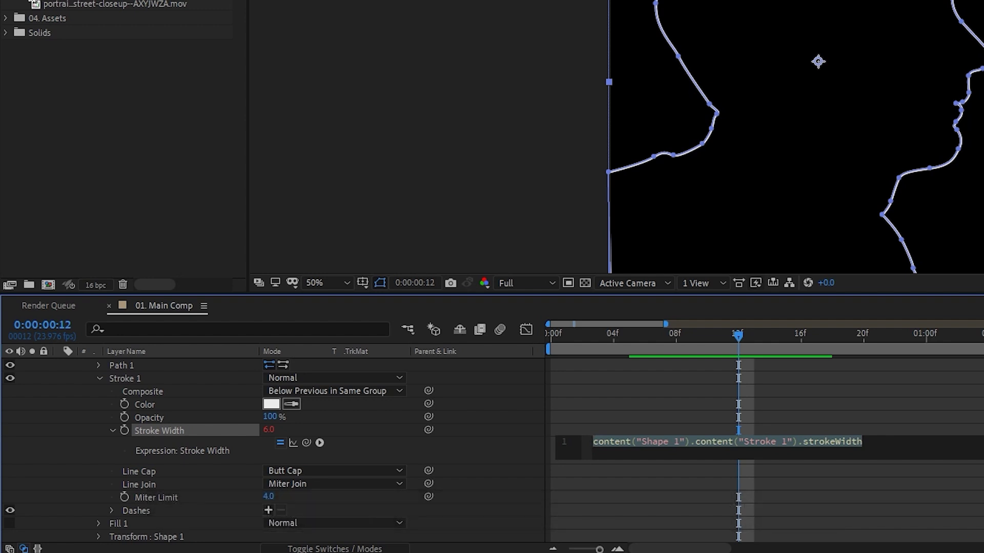
type("value / length(toComp([0,0]), toComp([0.7071,0.7071])) || 0.001;")
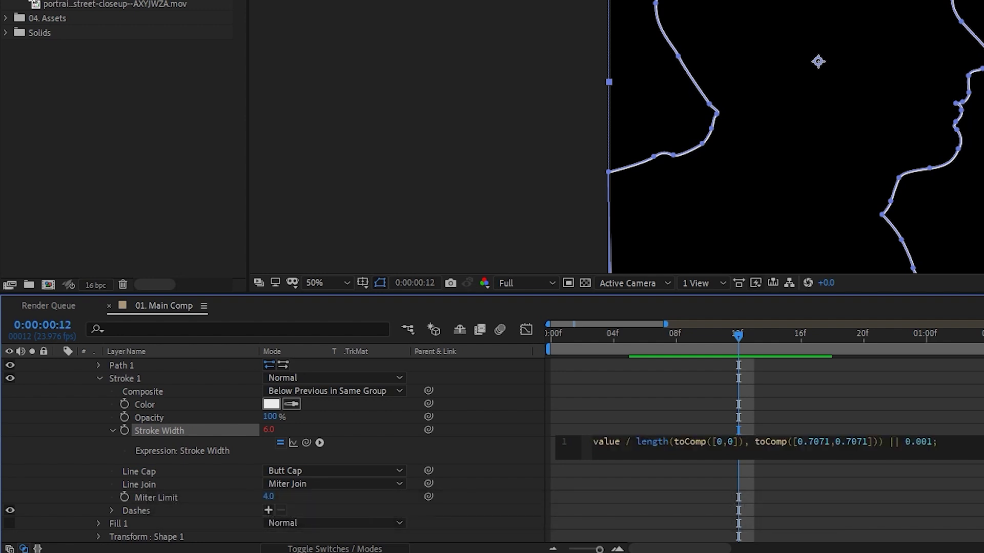
key("KP_Enter")
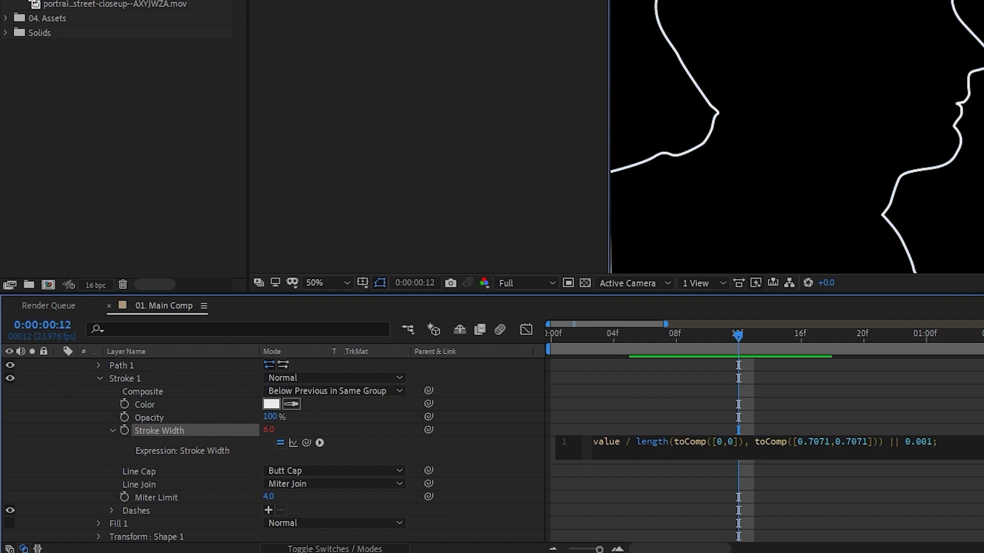
left_click(940, 428)
scroll(738, 428, "up", 2)
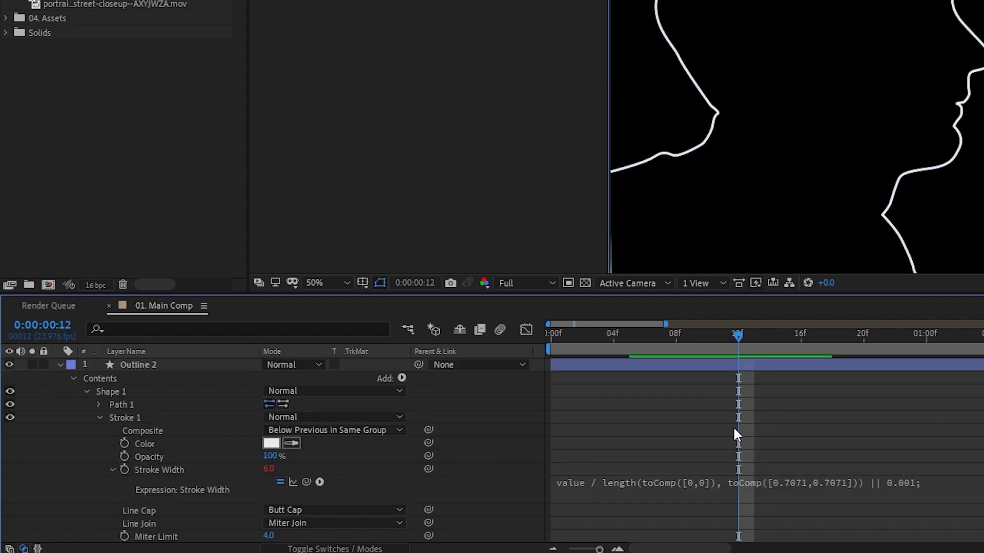
left_click(675, 368)
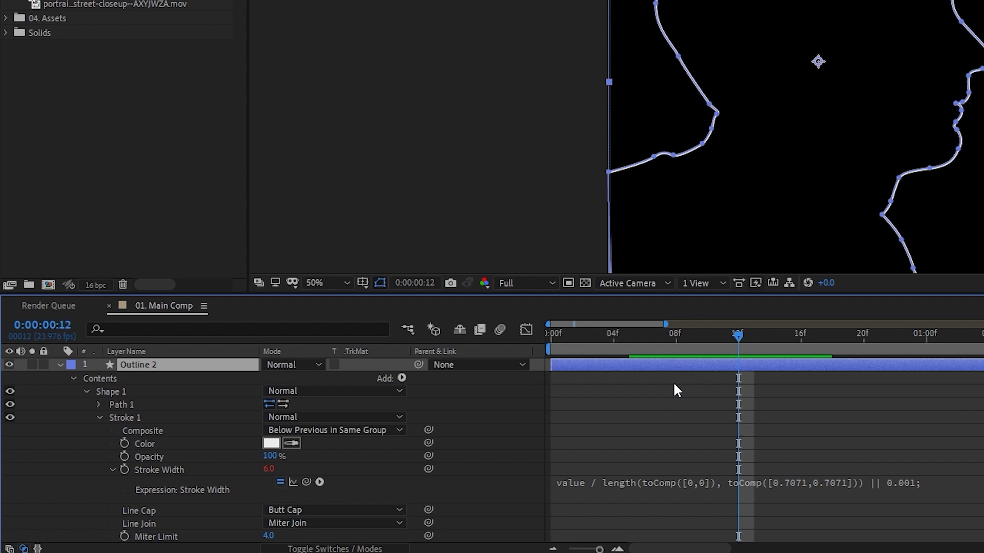
key("s")
left_click_drag(288, 378, 238, 384)
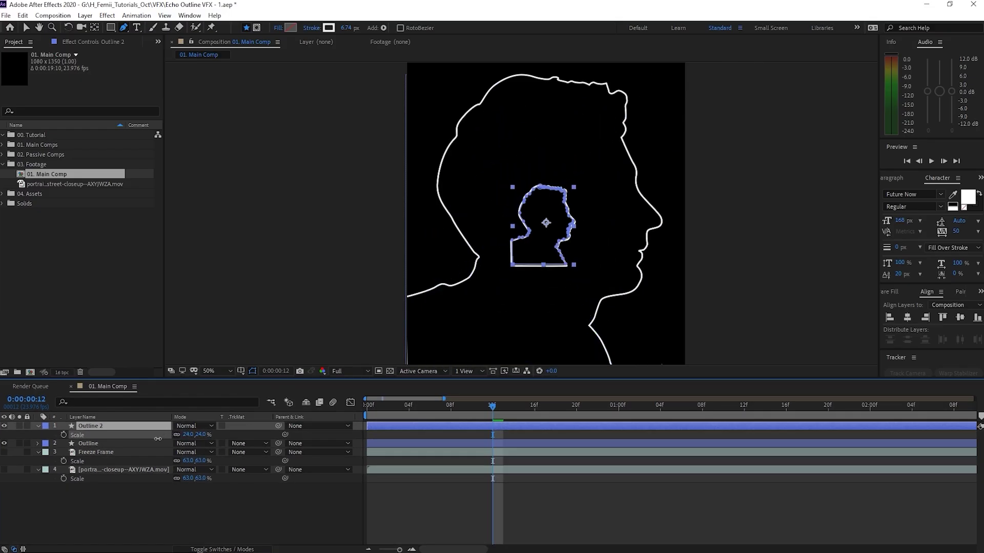
left_click_drag(158, 439, 173, 439)
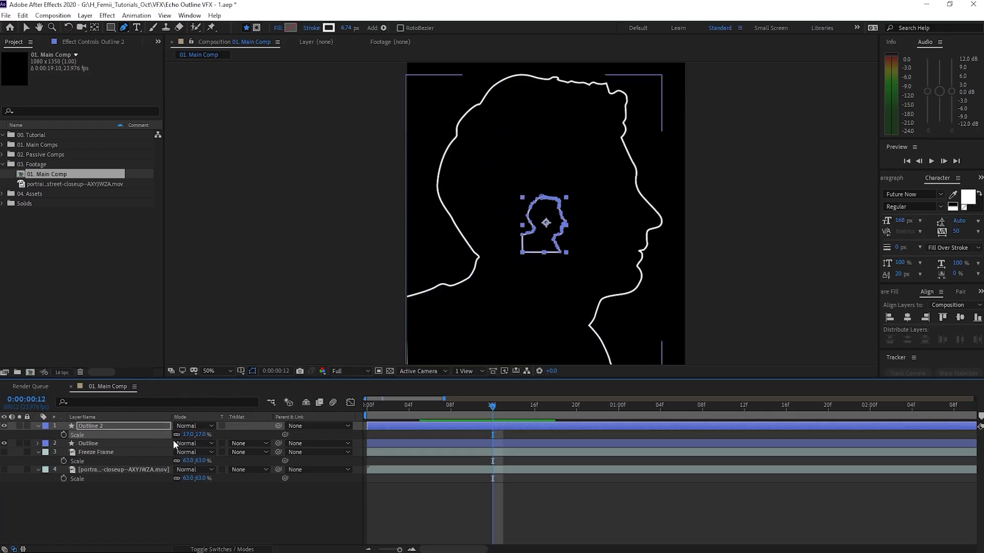
left_click(556, 503)
scroll(559, 252, "up", 4)
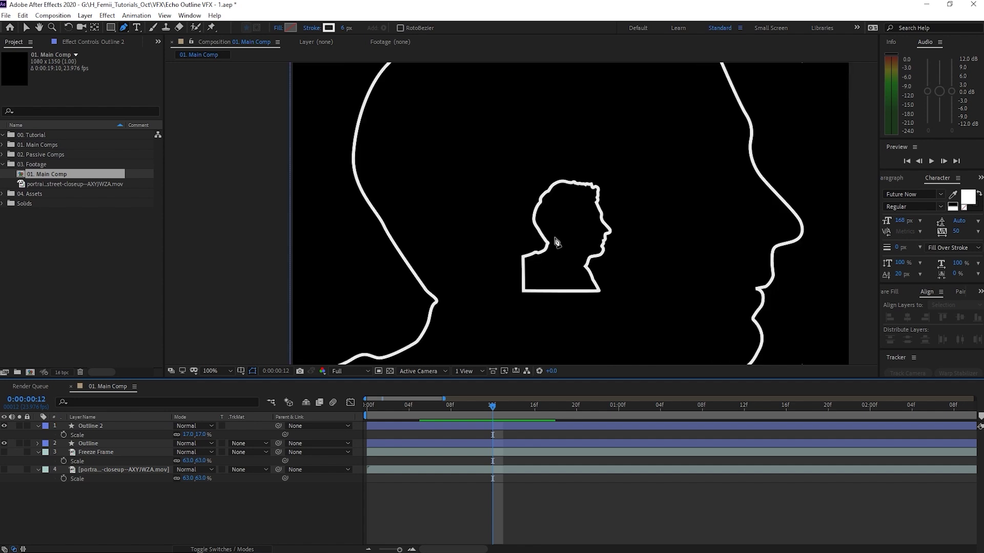
left_click_drag(582, 256, 527, 241)
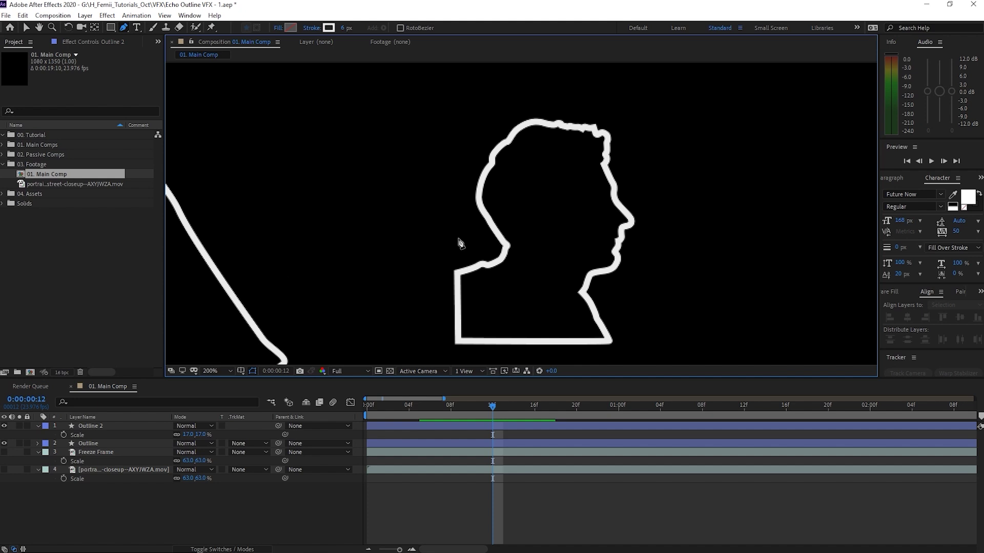
key("comma")
key("comma")
key("comma")
key("comma")
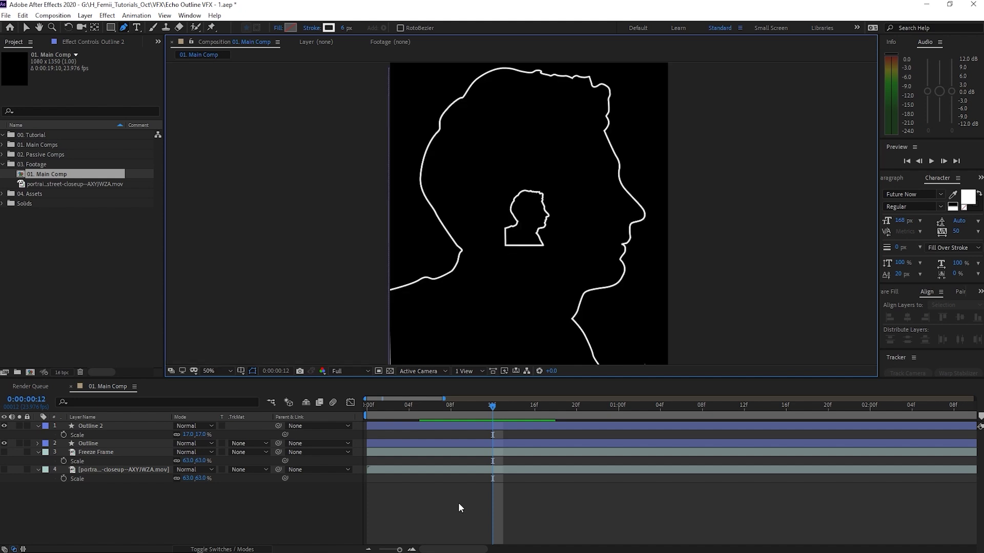
left_click(458, 503)
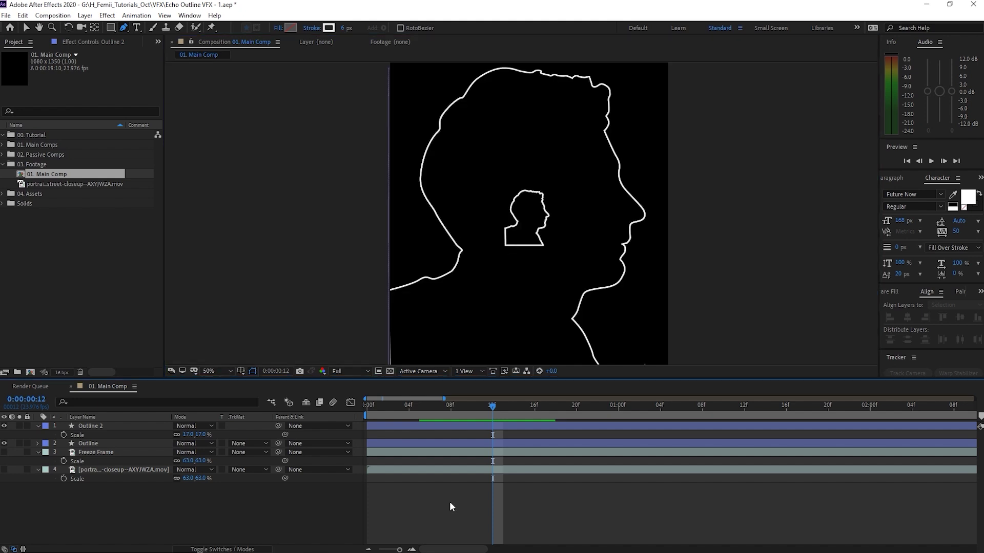
key("ctrl+z")
left_click(449, 502)
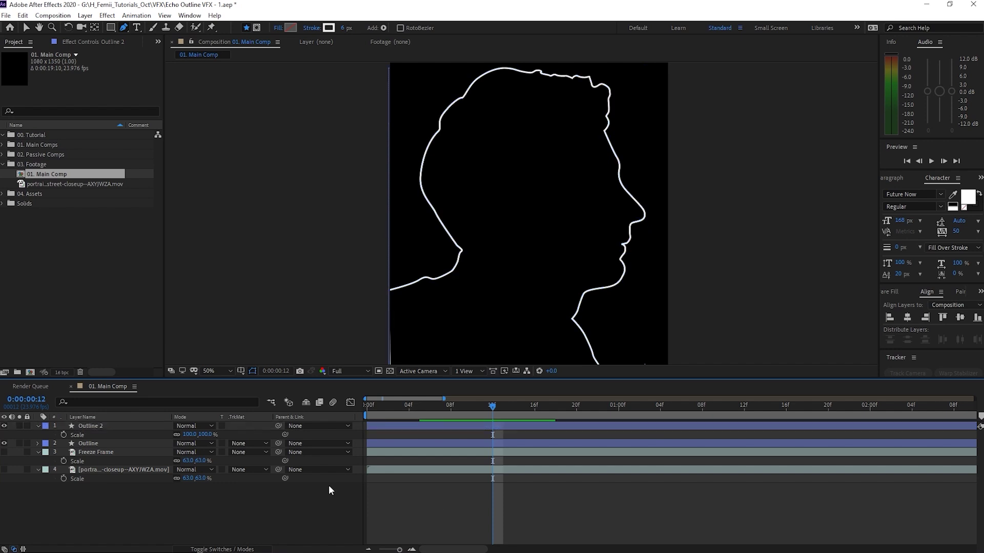
left_click(131, 426)
left_click(190, 434)
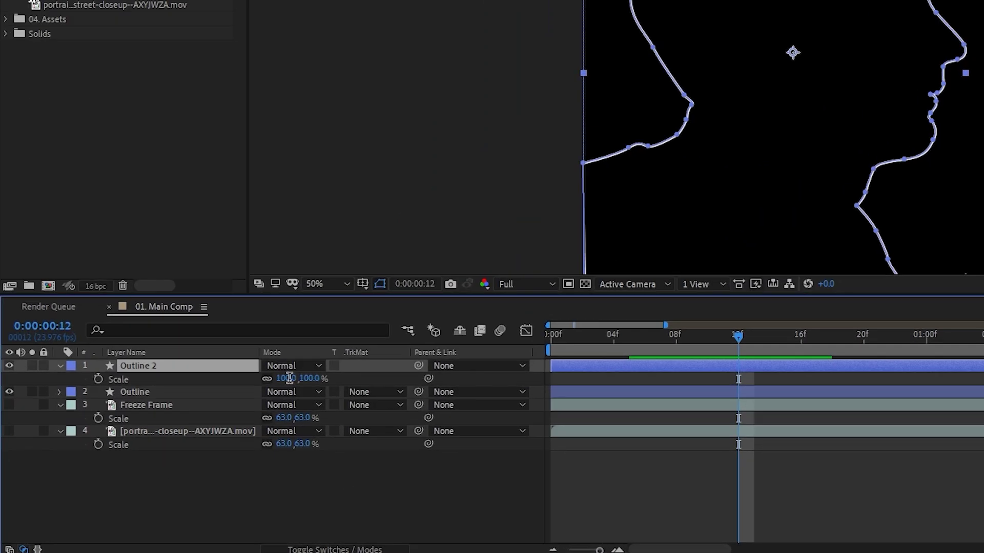
- Set Outline 2's Scale to 80%
type("80")
key("Return")
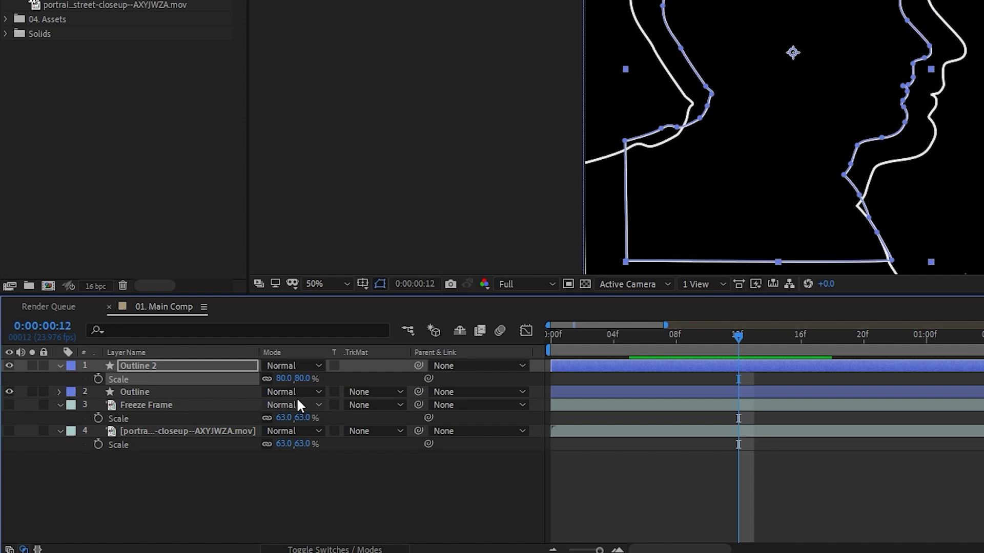
left_click(201, 392)
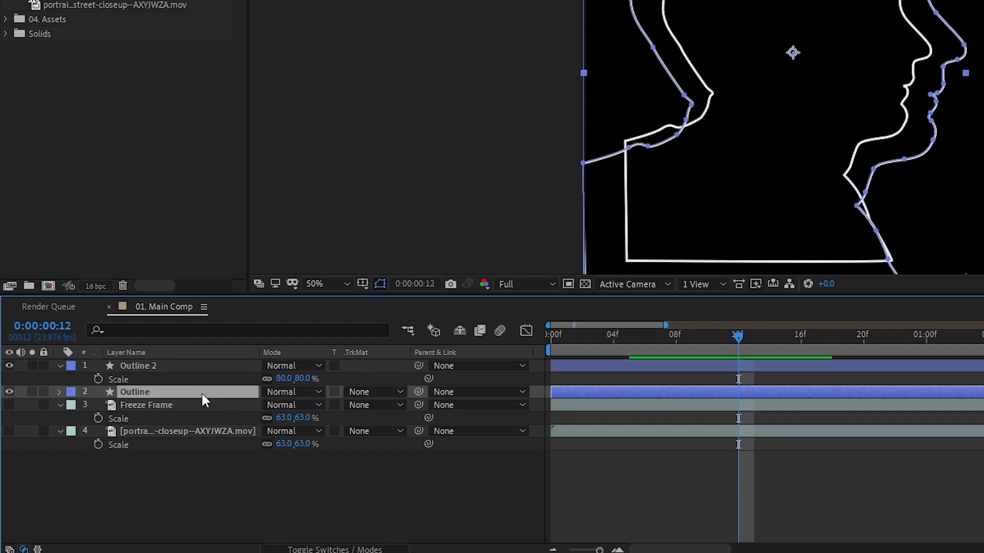
key("s")
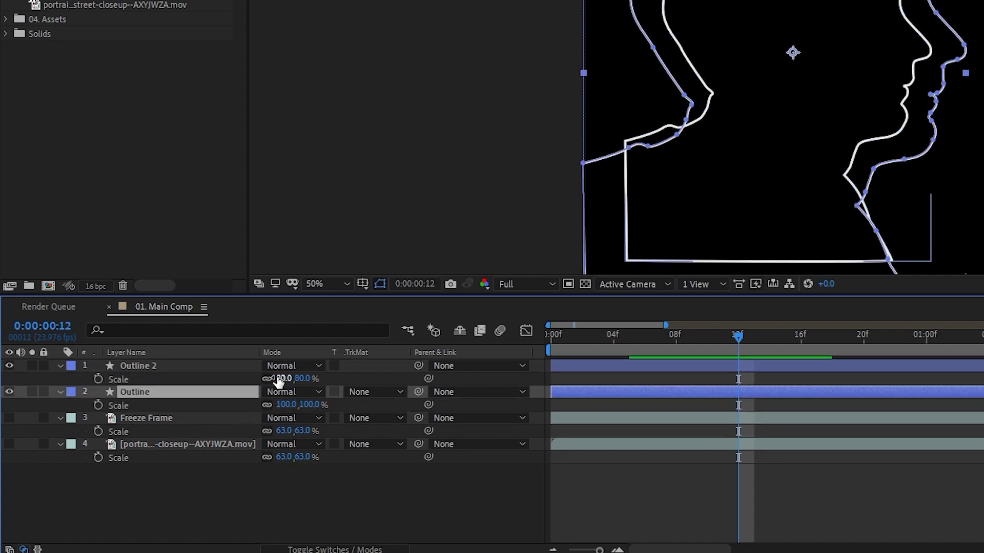
left_click_drag(278, 382, 269, 382)
- Duplicate Outline 2 into Outline 3 and set its Scale to 60%
left_click(188, 365)
key("ctrl+d")
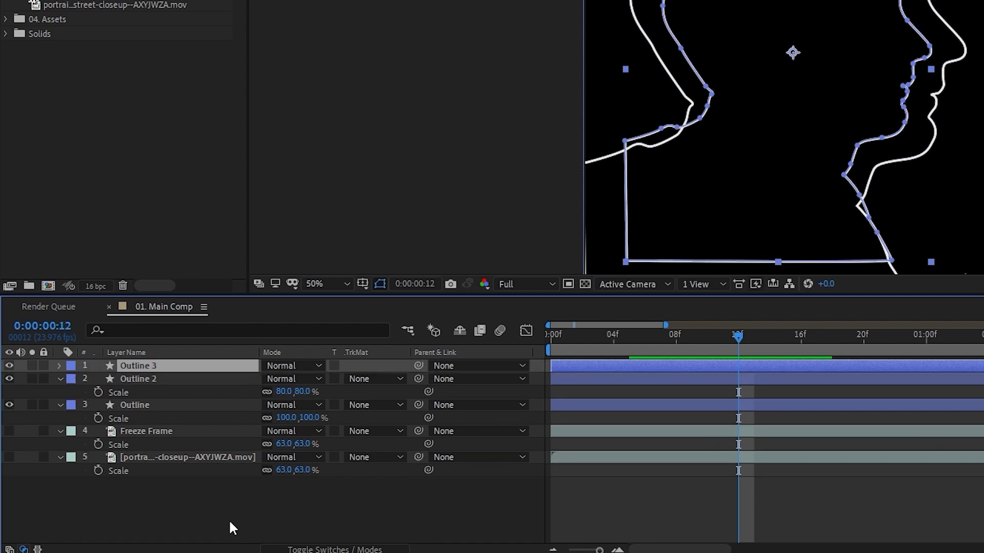
key("s")
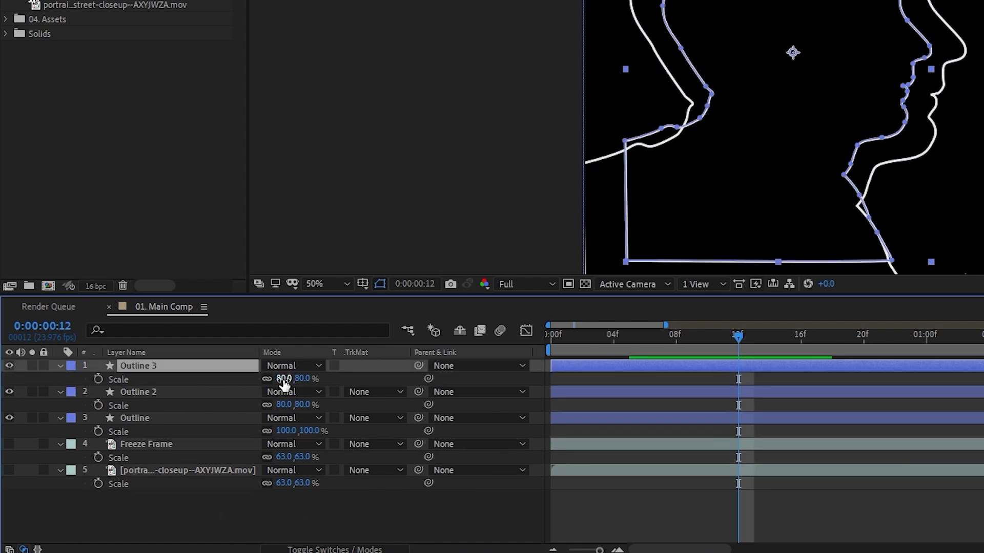
left_click(285, 379)
type("60")
key("Return")
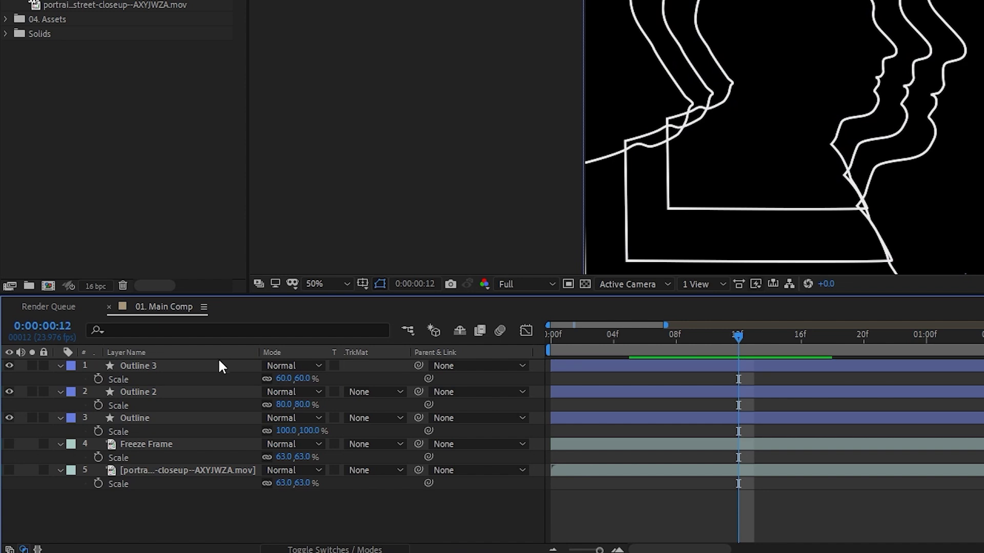
- Duplicate Outline 3 into Outline 4 and set its Scale to 40%
left_click(209, 365)
key("ctrl+d")
key("s")
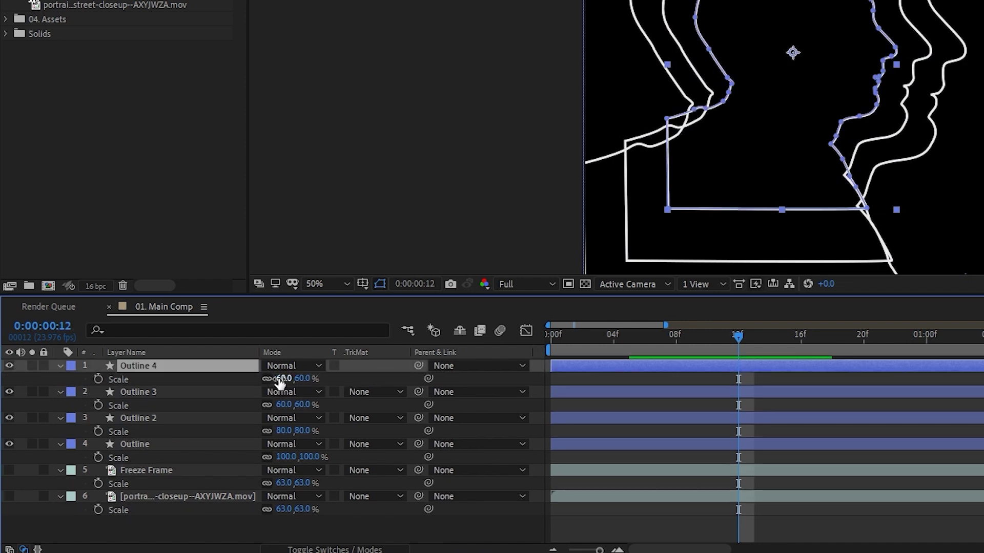
left_click(283, 379)
type("40")
key("Return")
- Duplicate Outline 4 into Outline 5 and set its Scale to 20%
left_click(705, 527)
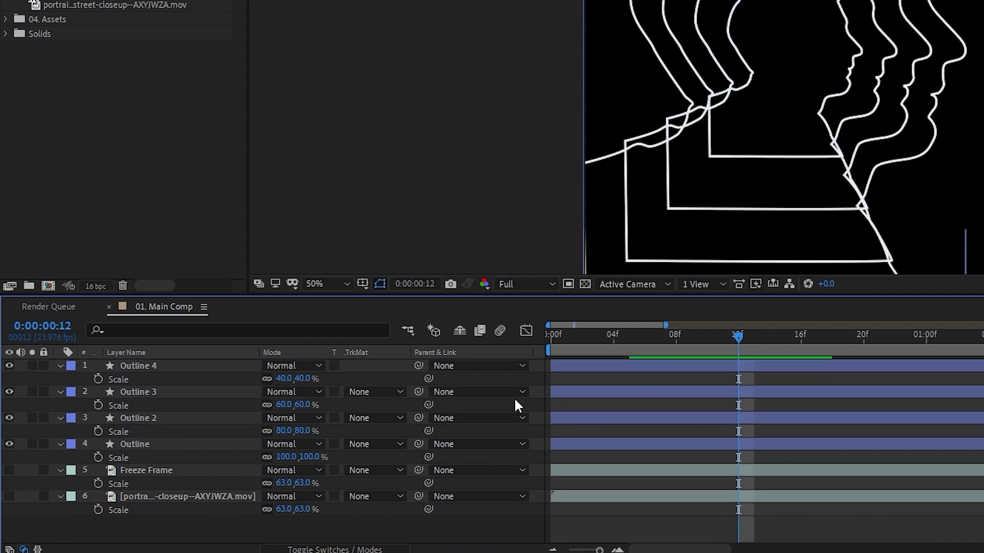
scroll(868, 70, "down", 2)
scroll(856, 78, "up", 2)
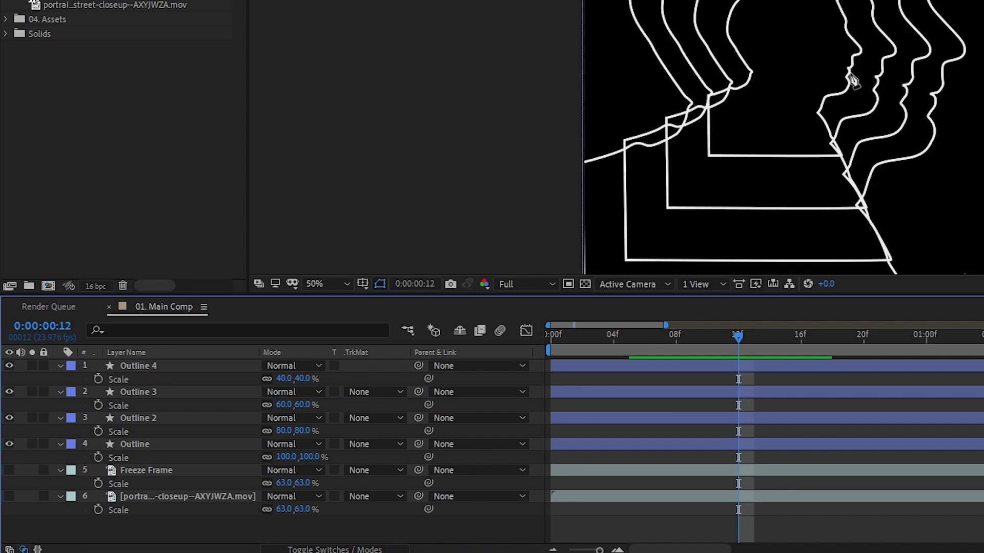
left_click(209, 365)
key("ctrl+d")
left_click(288, 379)
type("20")
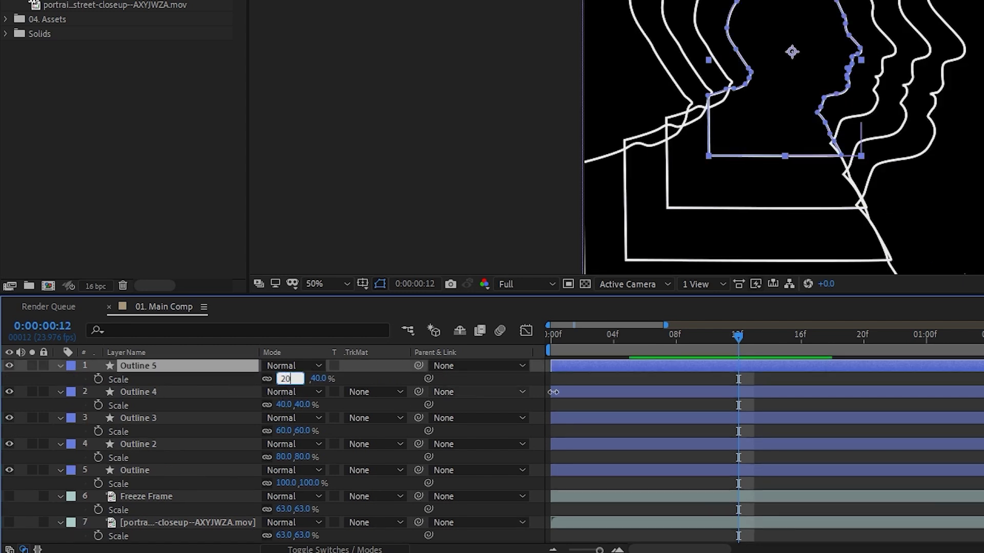
key("Return")
left_click(677, 374)
left_click(151, 473)
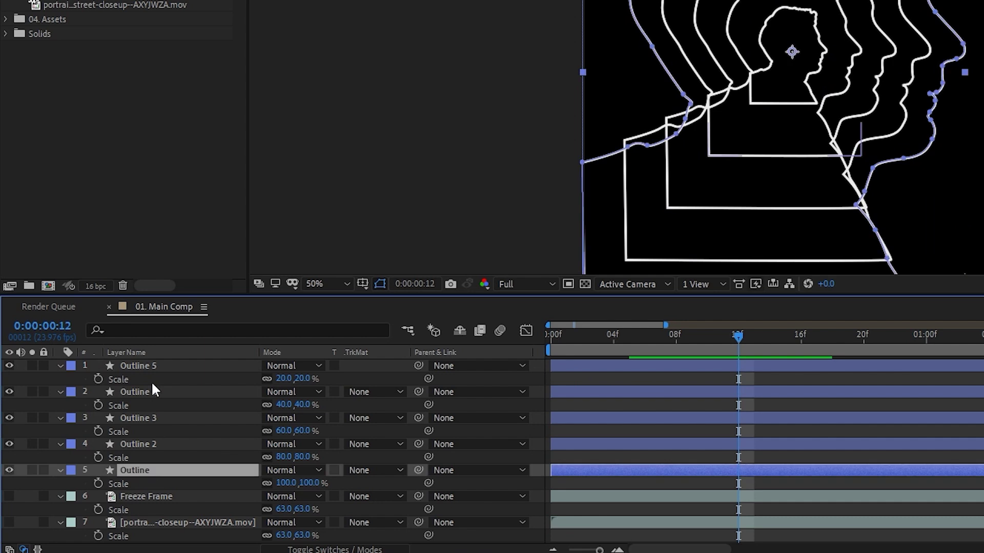
left_click(159, 364, "shift")
left_click(626, 377)
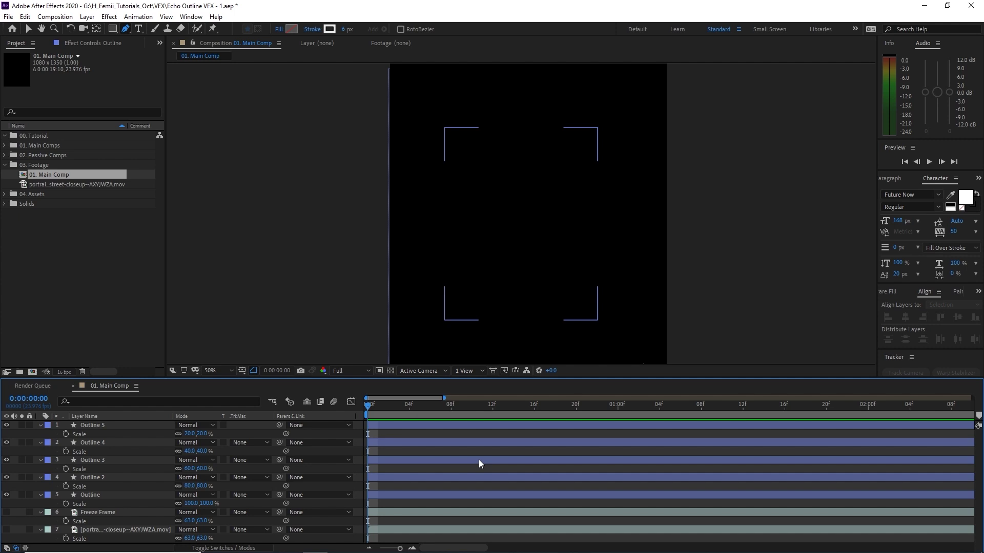
left_click_drag(478, 459, 444, 472)
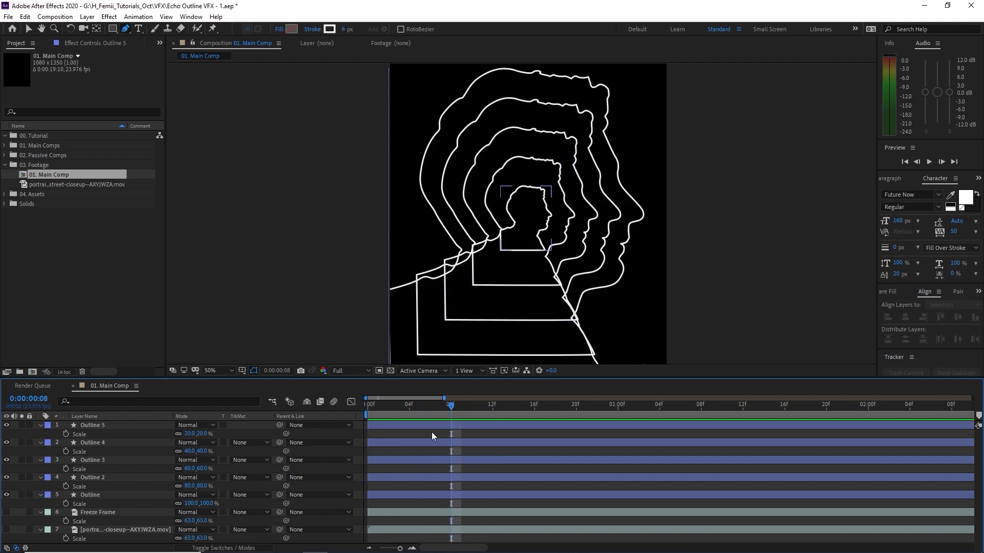
mouse_move(400, 411)
left_mouse_down()
mouse_move(368, 404)
mouse_move(399, 405)
left_mouse_up()
- Move the four larger outline layers (Outline 4 through Outline) a frame later
key("Page_Down")
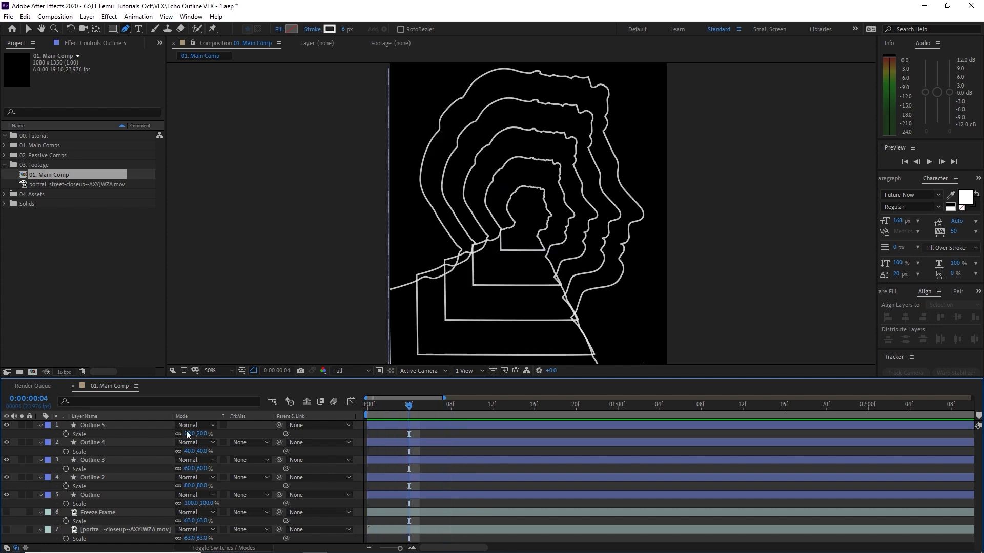
left_click(388, 444)
left_click(392, 496, "shift")
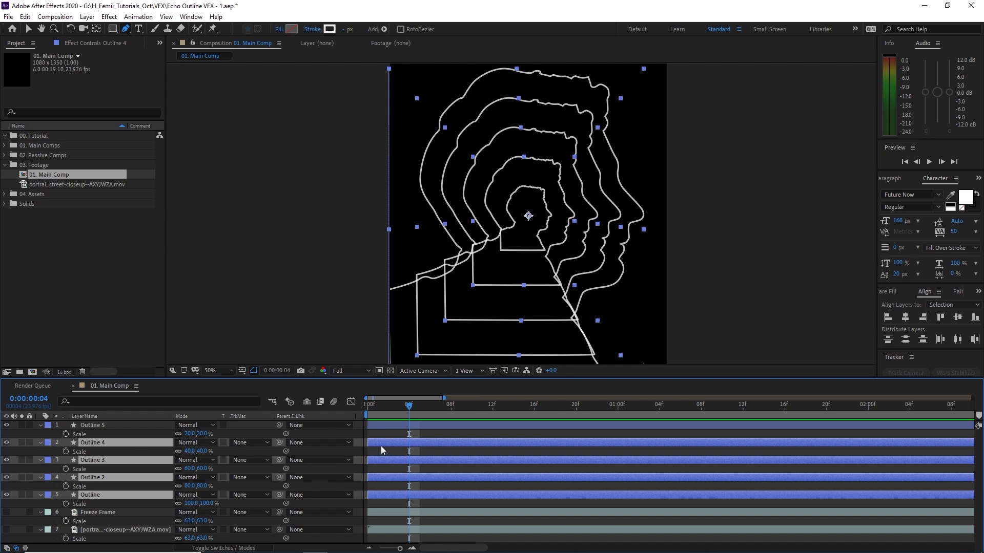
left_click_drag(380, 442, 401, 444)
left_click(399, 465)
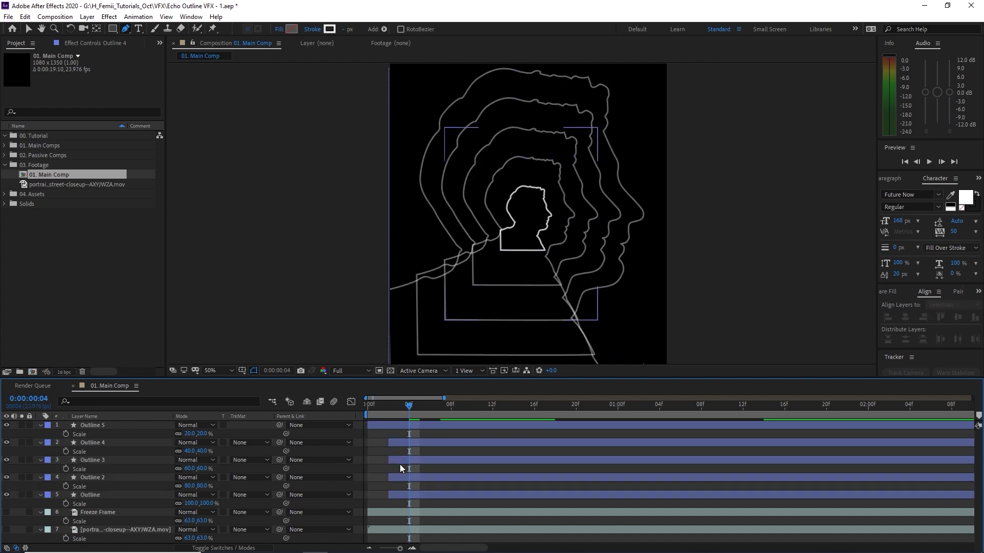
- Push Outline 3, Outline 2 and Outline later again, and the largest Outline later still
left_click(401, 459)
left_click(401, 495, "shift")
left_click_drag(401, 460, 456, 495)
left_click(420, 475)
left_click(424, 495, "shift")
left_click(448, 493)
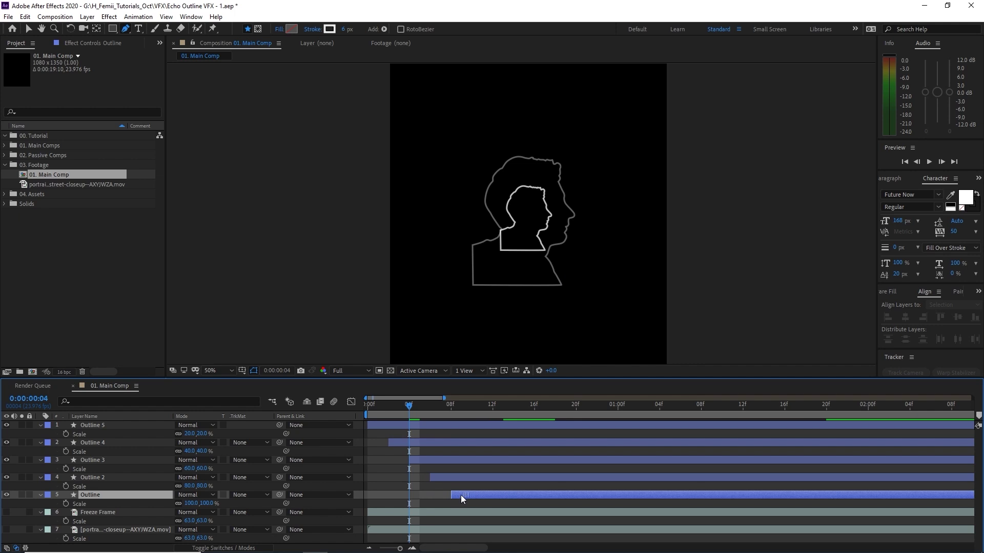
key("F2")
key("Home")
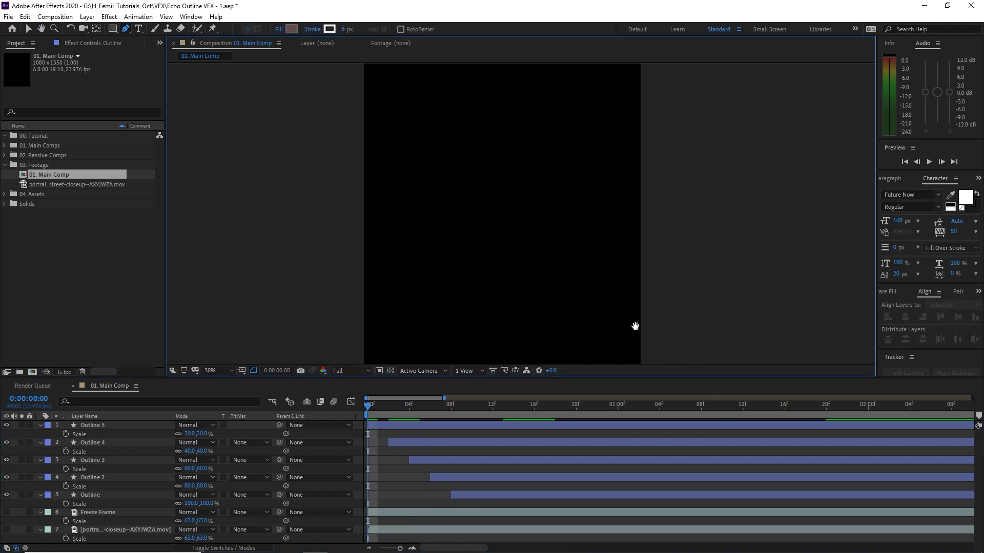
- Preview, then nudge Outline 4 and the larger outlines a few frames later with Alt+Page Down
key("space")
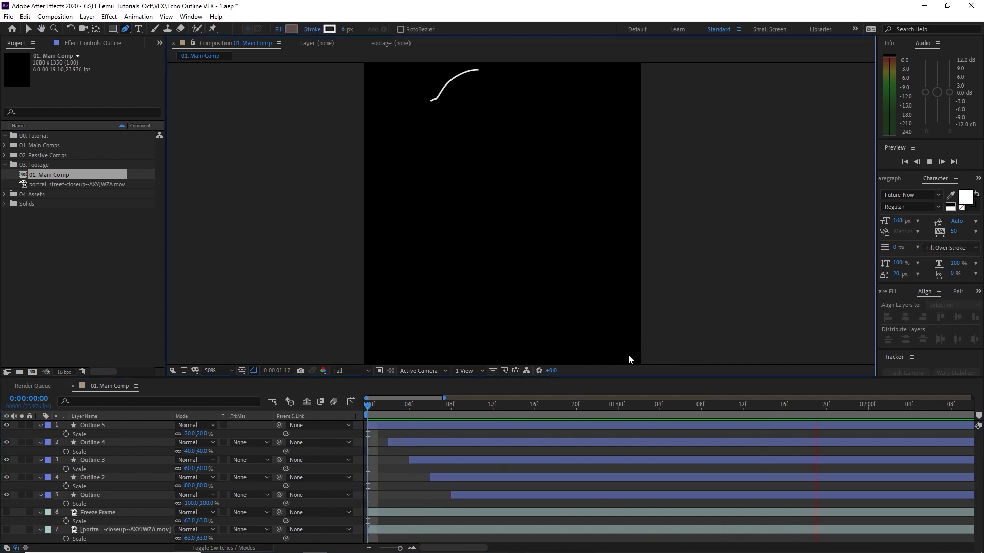
left_click(423, 432)
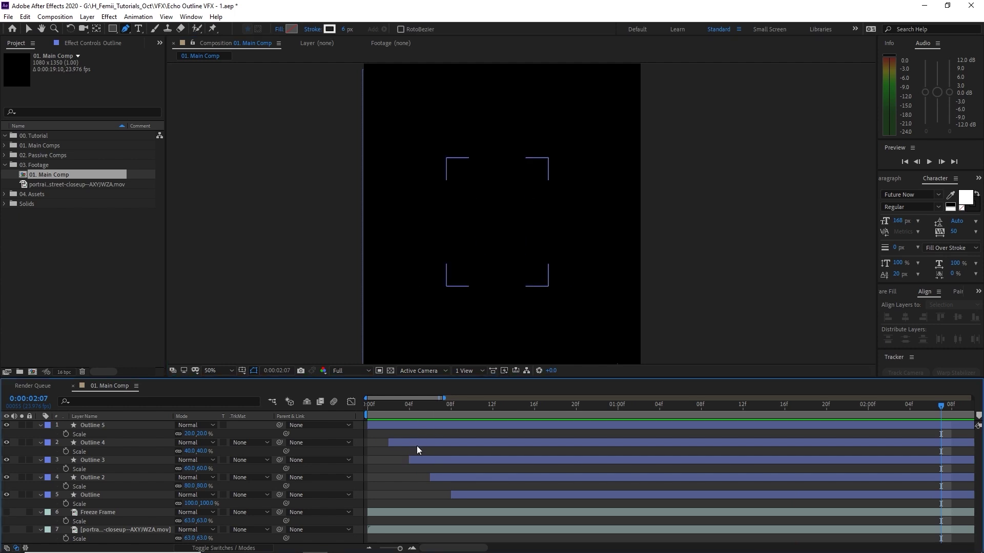
left_click(417, 445)
key("ctrl+shift+Down")
key("ctrl+shift+Down")
key("ctrl+shift+Down")
key("alt+Page_Down")
left_click(431, 444, "ctrl")
key("alt+Page_Down")
key("alt+Page_Down")
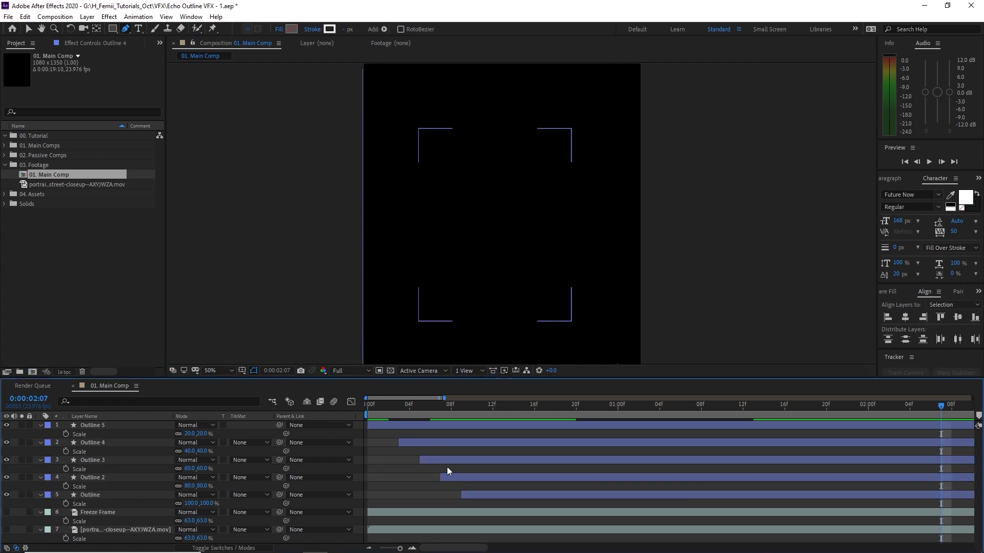
- Show the full comp duration and play the echo animation from frame zero
left_click(466, 478)
left_click(495, 487)
key(";")
left_click(380, 408)
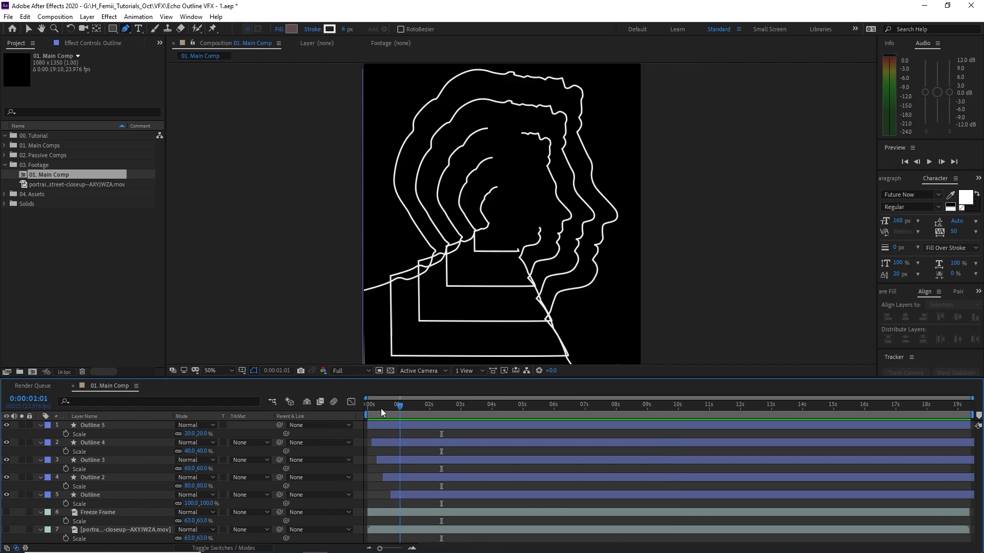
key("Home")
key("space")
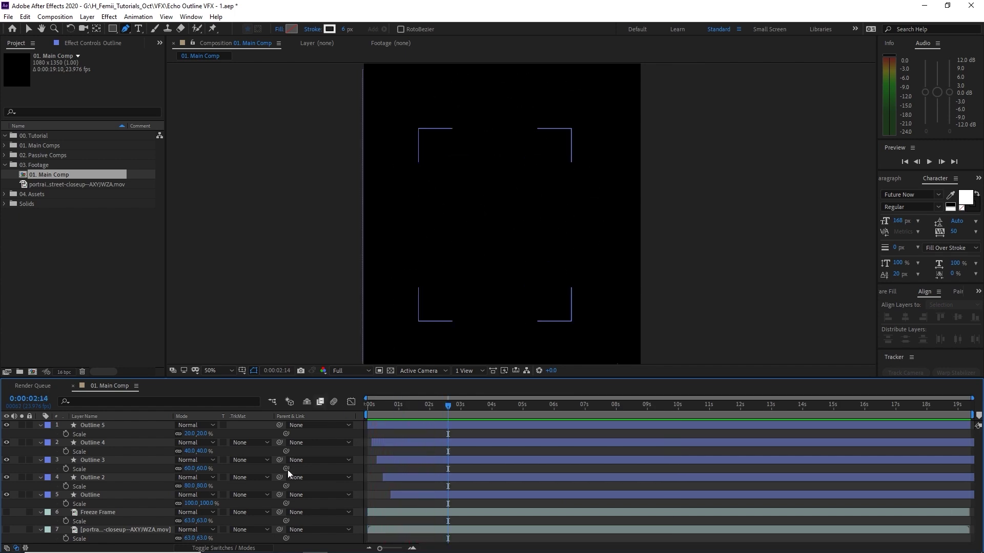
- Select Outline 5 through Outline and pre-compose them, naming the comp Outline Animated
left_click(100, 426)
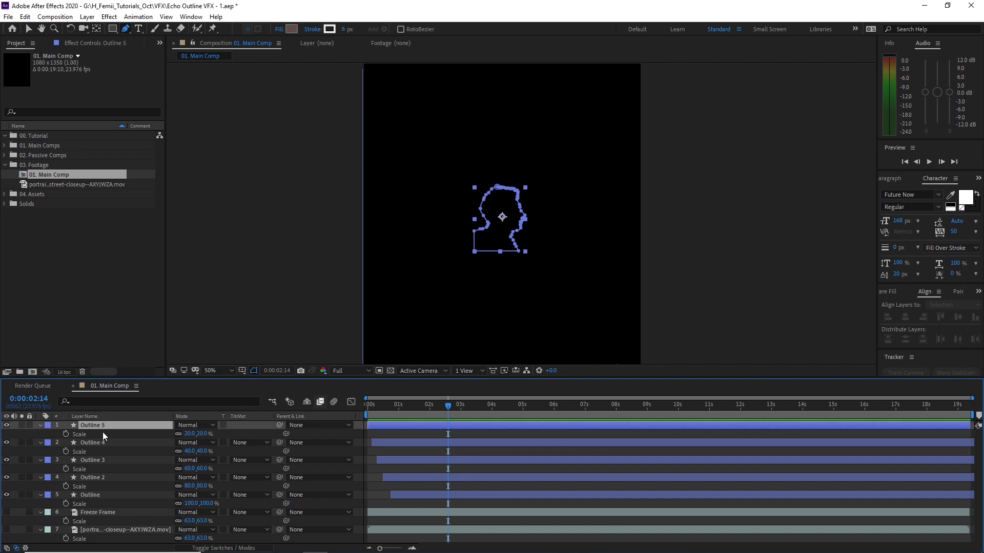
left_click(112, 494, "shift")
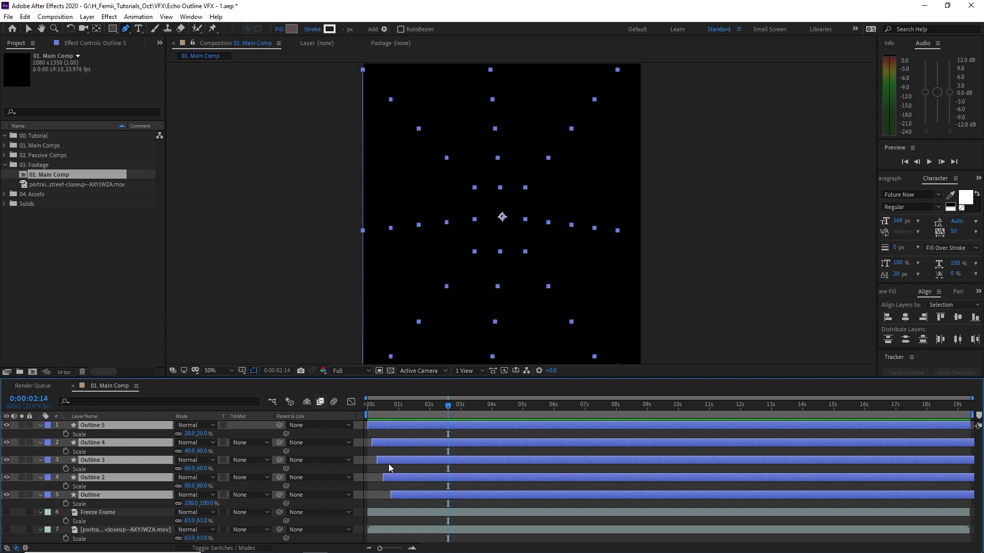
key("ctrl+shift+c")
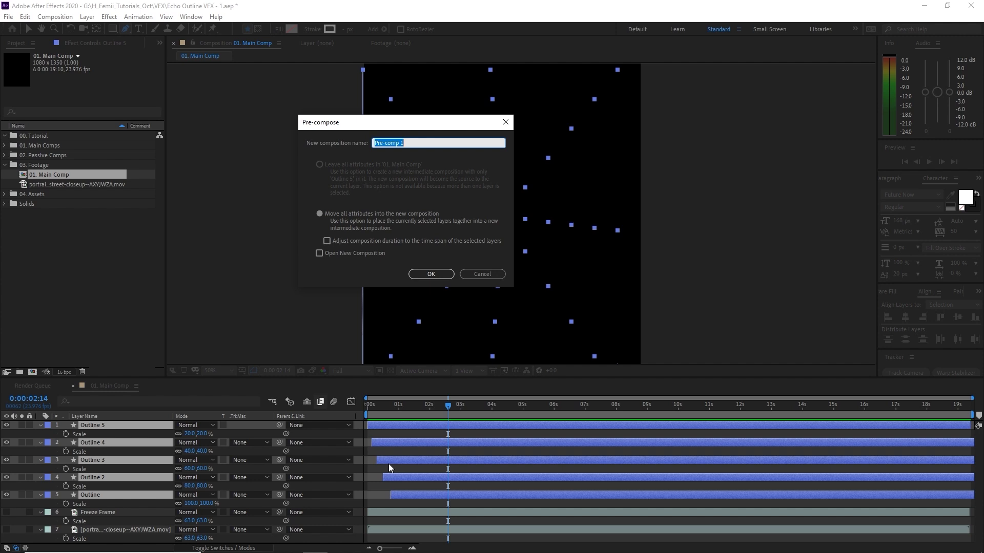
type("Outline Animated")
- Confirm the Outline Animated precomp, trim its end to 0:00:02:07 with Alt+], and preview
key("Return")
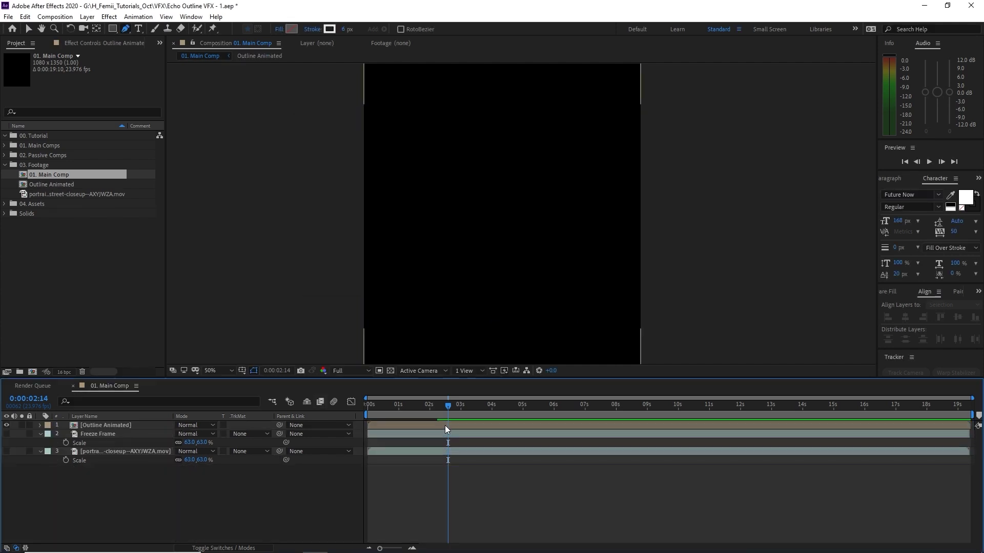
left_click(444, 425)
mouse_move(445, 405)
left_mouse_down()
mouse_move(426, 416)
mouse_move(438, 417)
left_mouse_up()
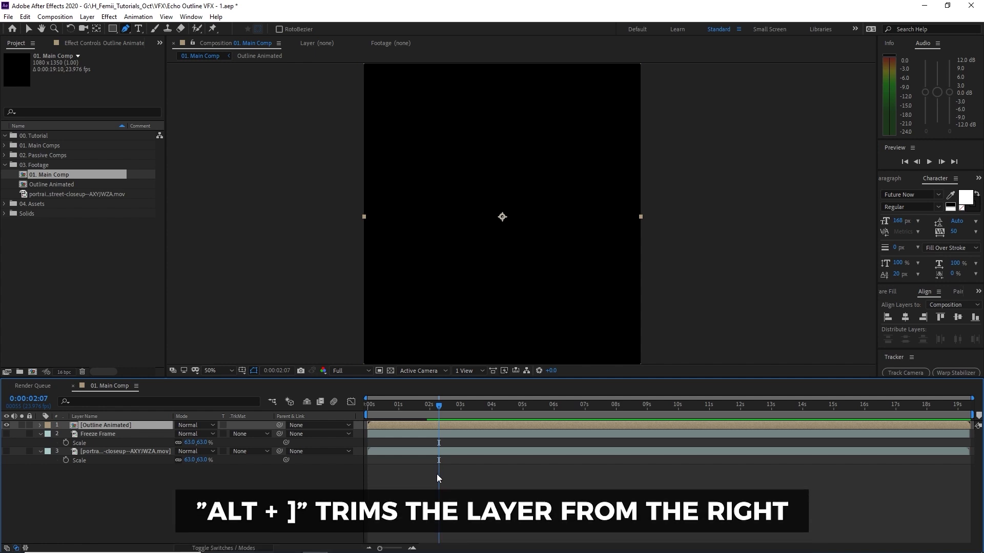
key("alt+bracketright")
left_click(482, 470)
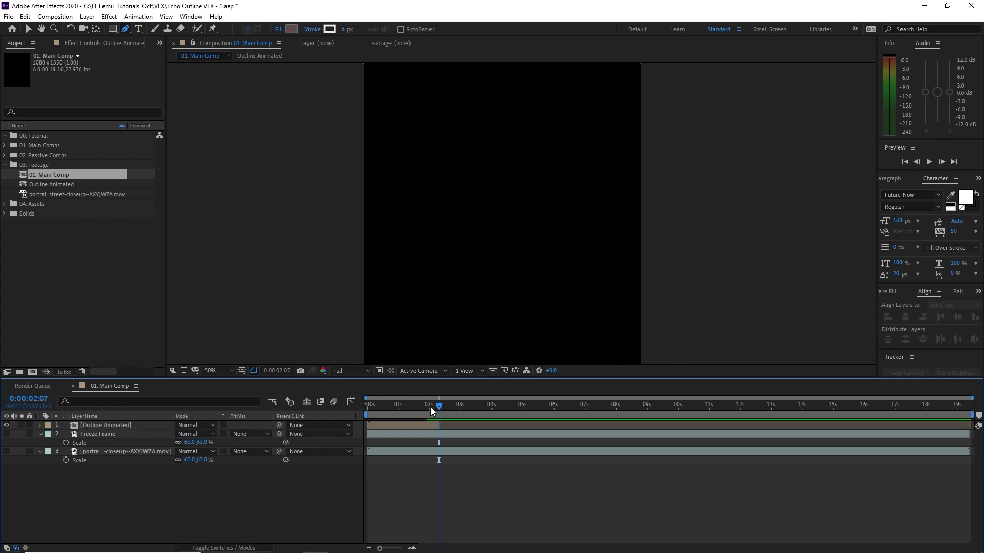
left_click_drag(430, 407, 355, 407)
key("space")
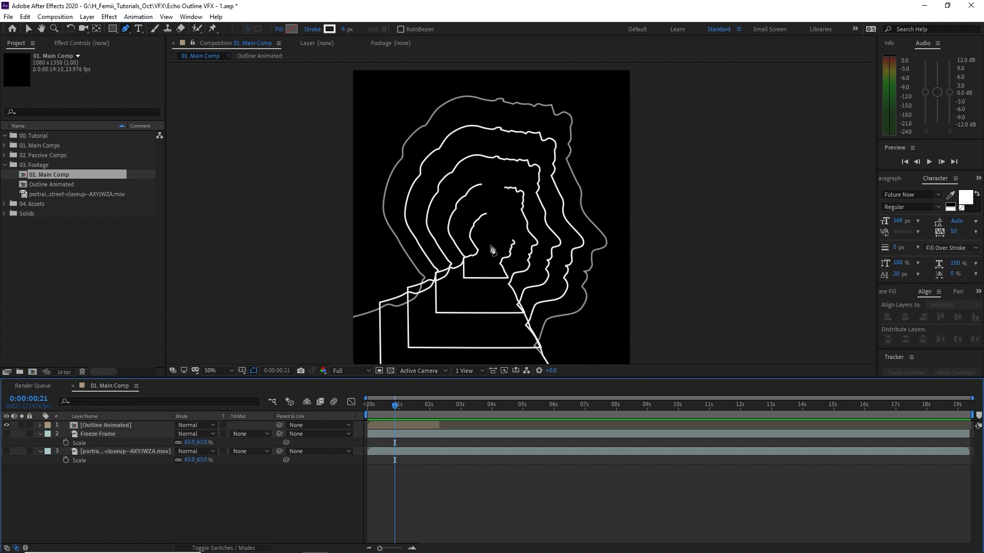
- At 0:00:00:15, draw a vertical Pen line from the head's centre to the frame top, then hide the grid
left_click(385, 406)
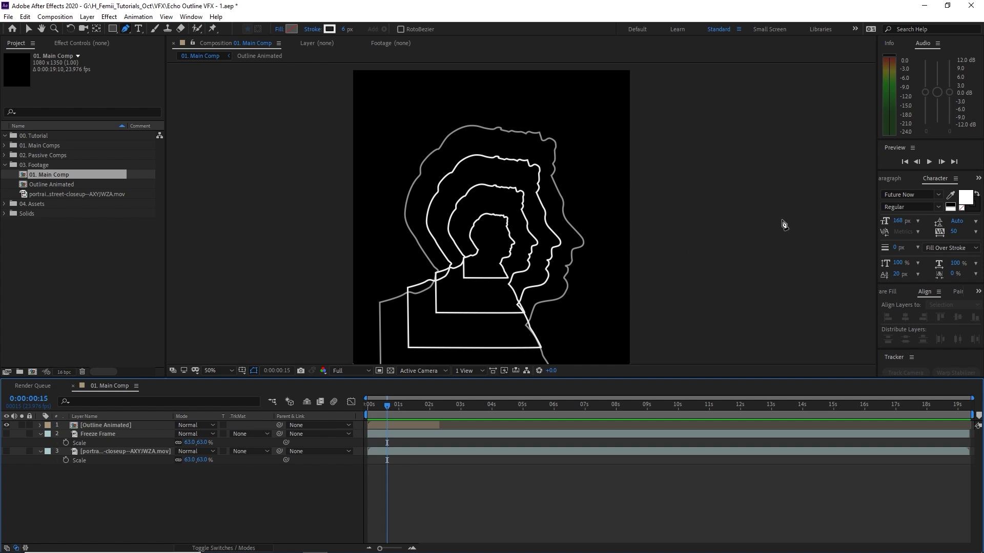
key("alt+apostrophe")
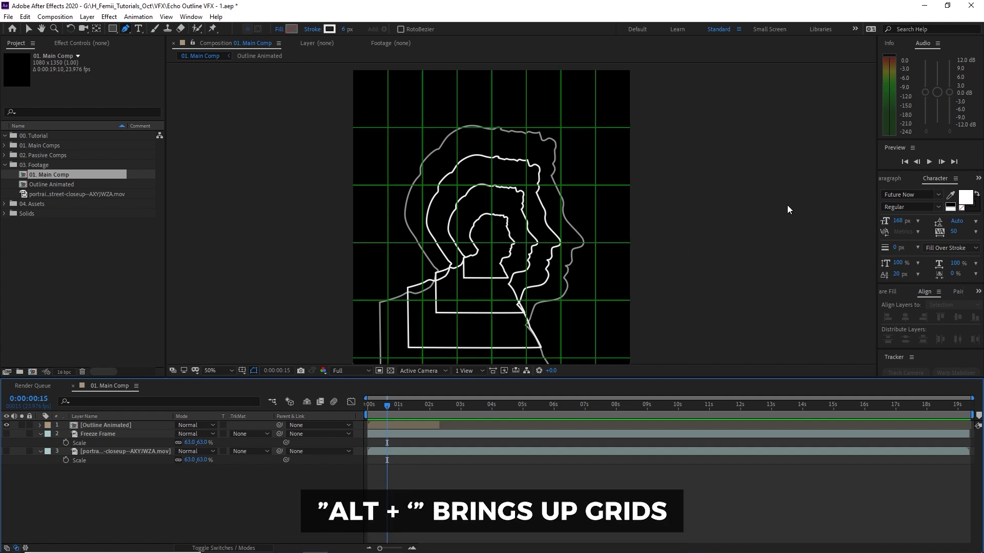
left_click(492, 246)
left_click_drag(497, 108, 466, 169)
left_click(463, 139)
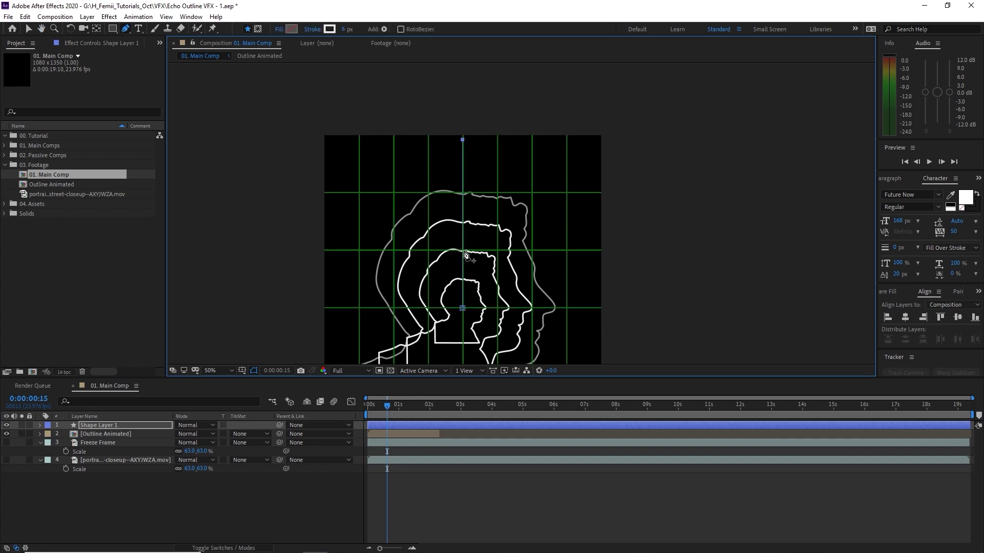
left_click_drag(481, 258, 471, 211)
left_click(456, 490)
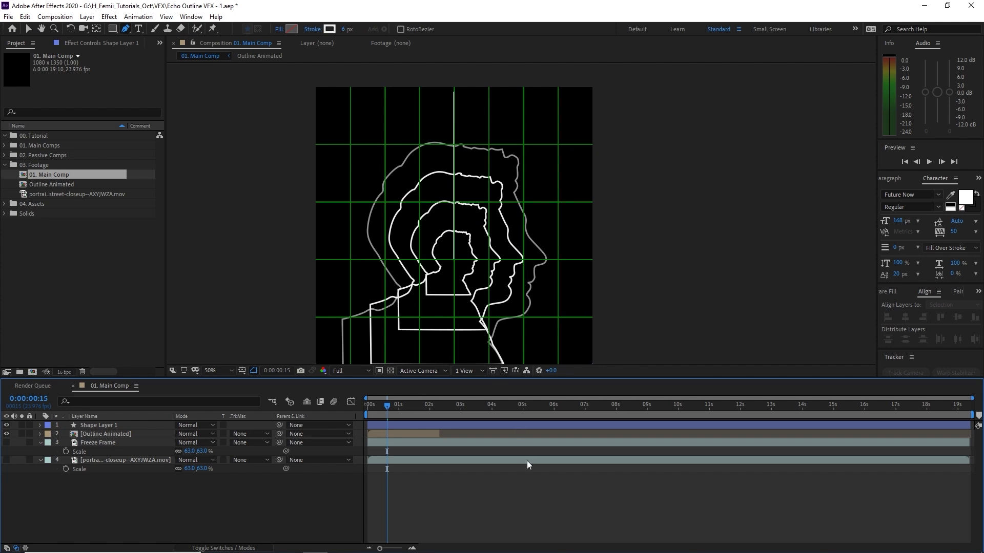
key("ctrl+apostrophe")
- Add a Trim Paths operation to the vertical line's shape contents
key("r")
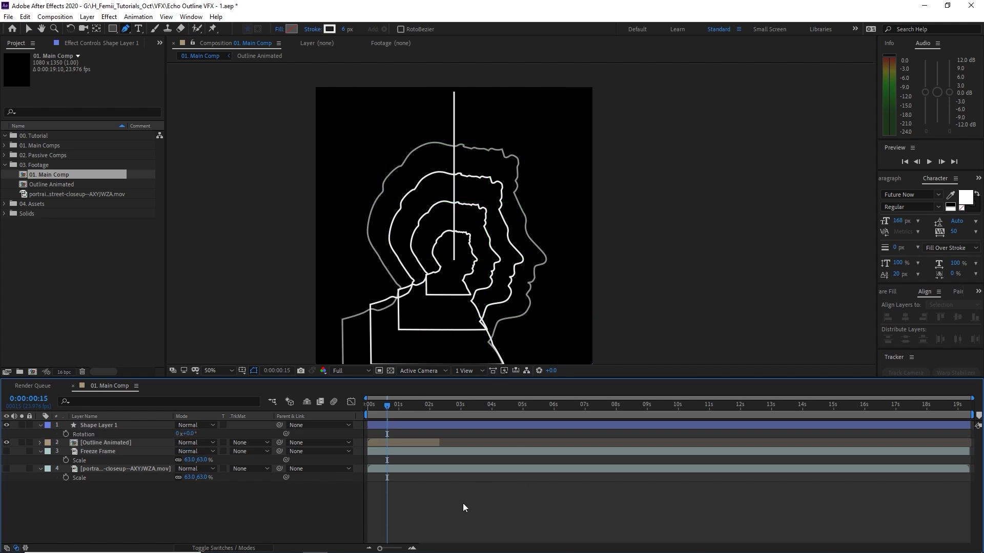
left_click(40, 426)
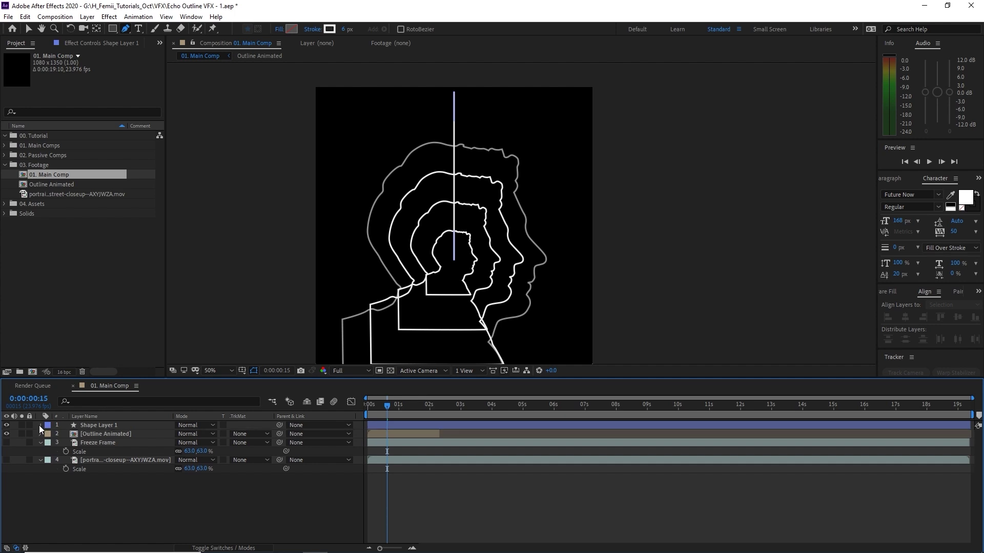
left_click(40, 425)
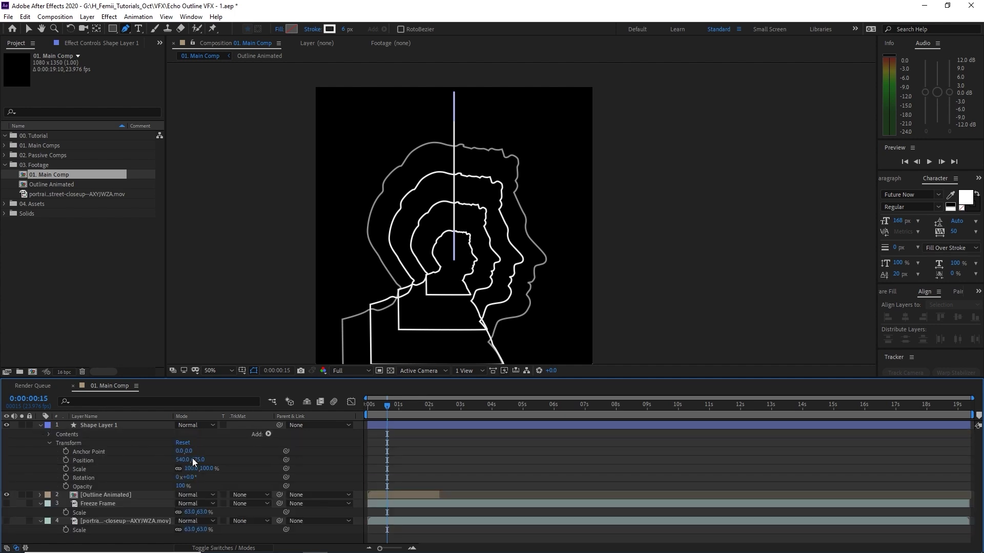
left_click(268, 434)
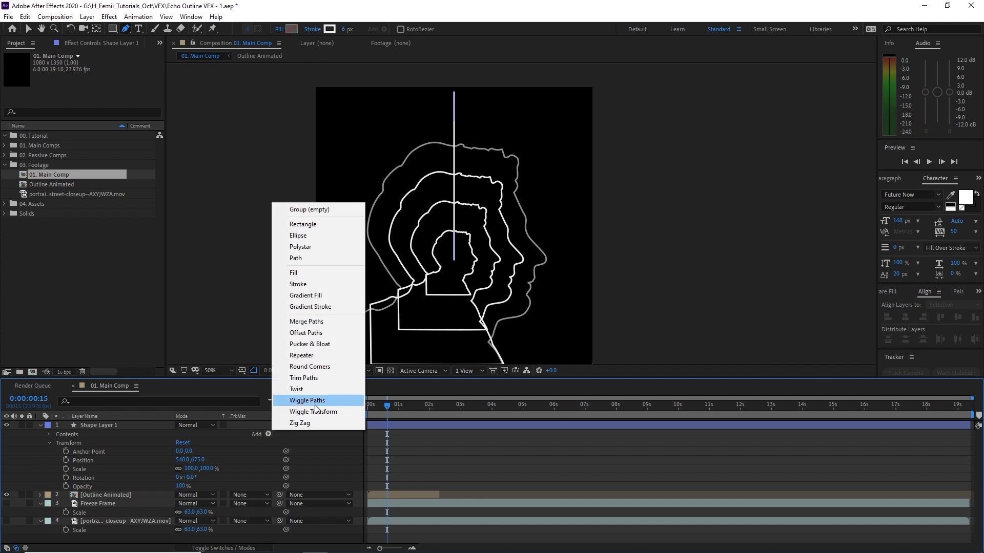
left_click(316, 377)
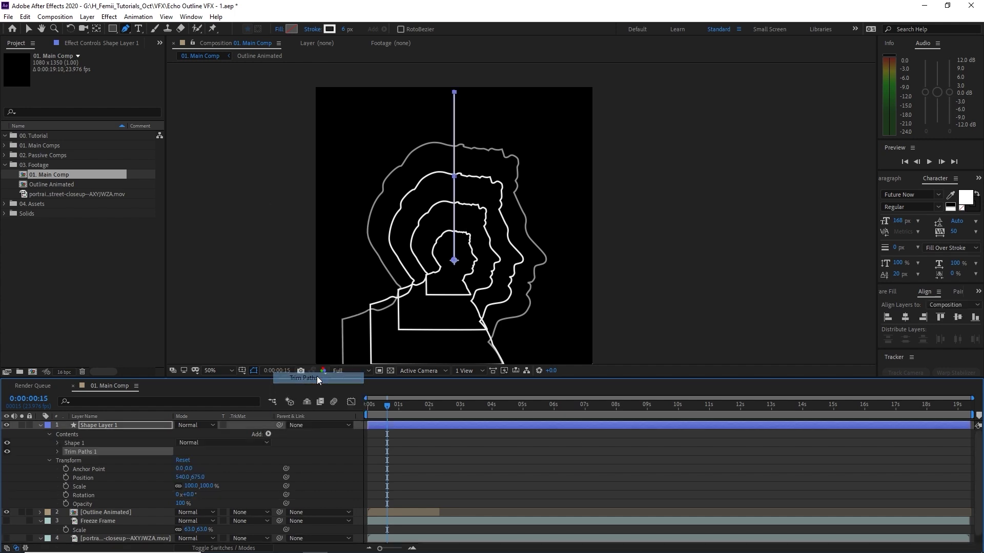
left_click(57, 452)
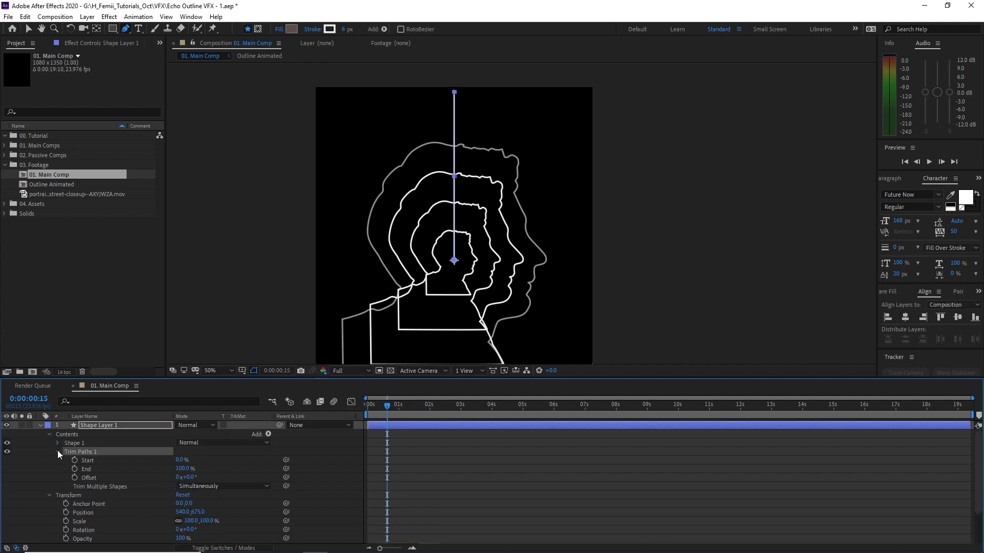
- Keyframe Trim Paths End at 100% at 0:00:00:15 and 0% at 0s, then preview
left_click(408, 460)
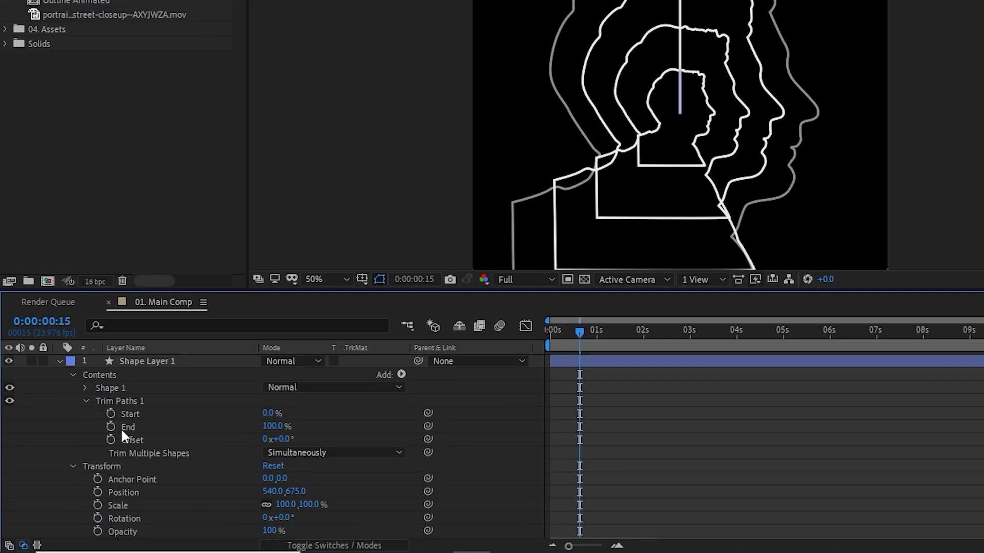
left_click(74, 469)
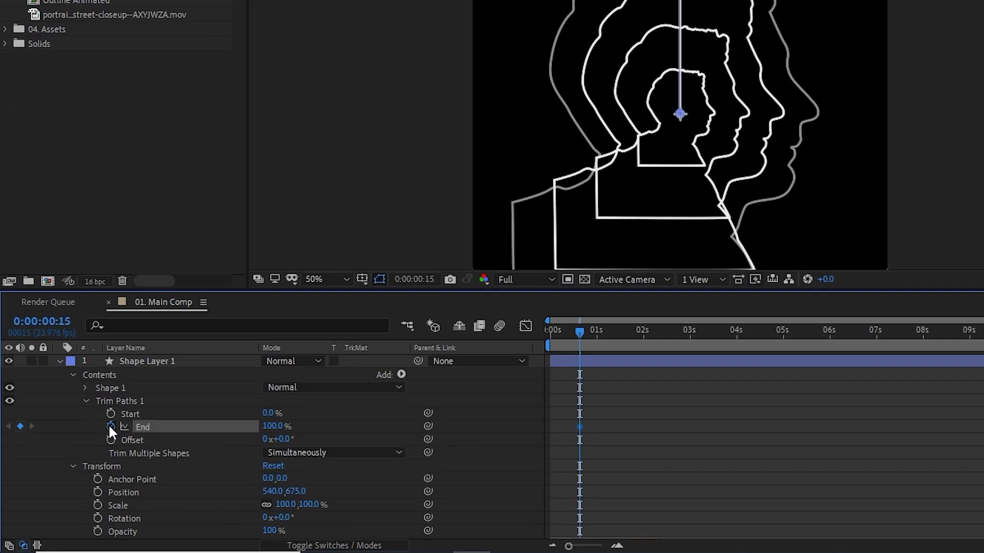
left_click(578, 399)
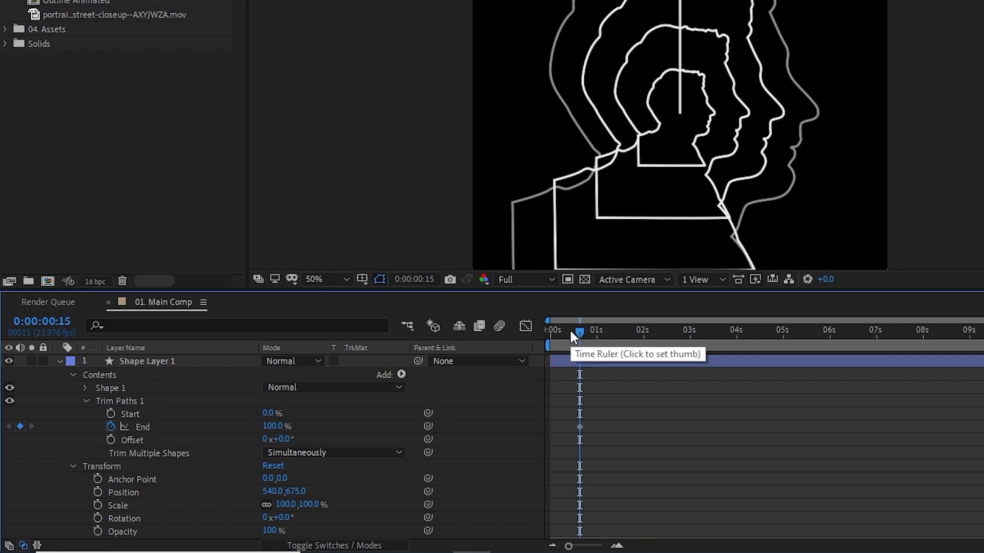
left_click_drag(571, 333, 542, 327)
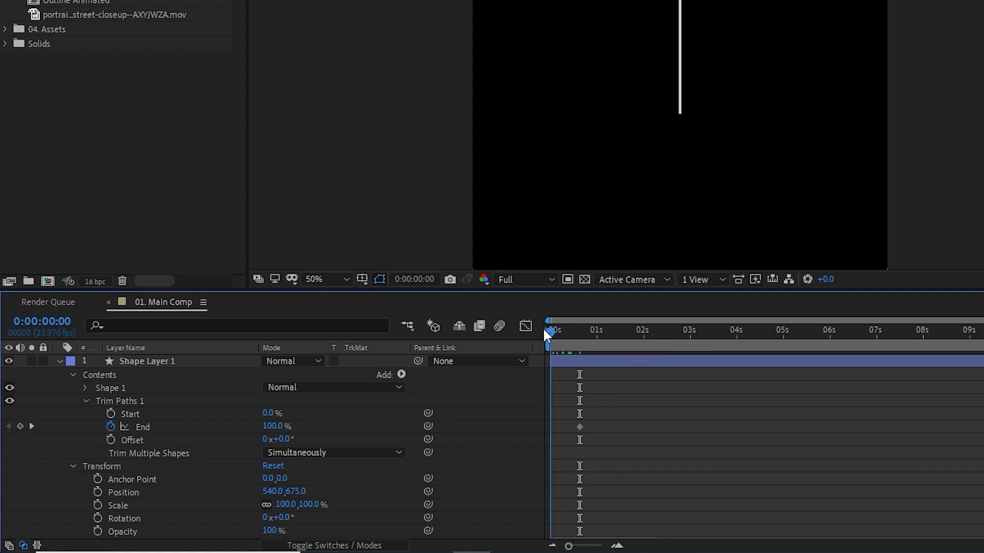
left_click(268, 425)
type("0")
key("Return")
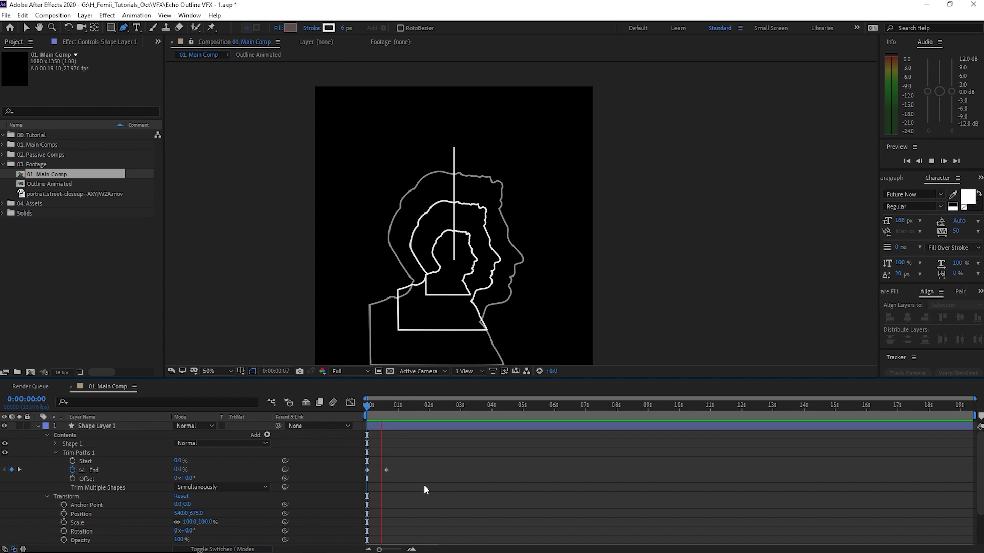
key("space")
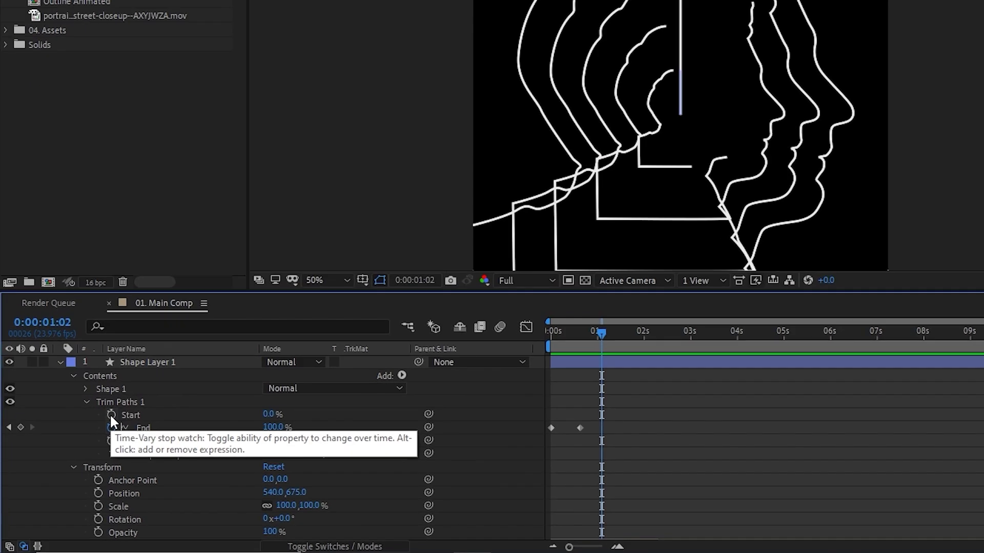
- Keyframe Trim Paths Start from 0% up to 100% at 0:00:01:18 so the line retracts
left_click(111, 415)
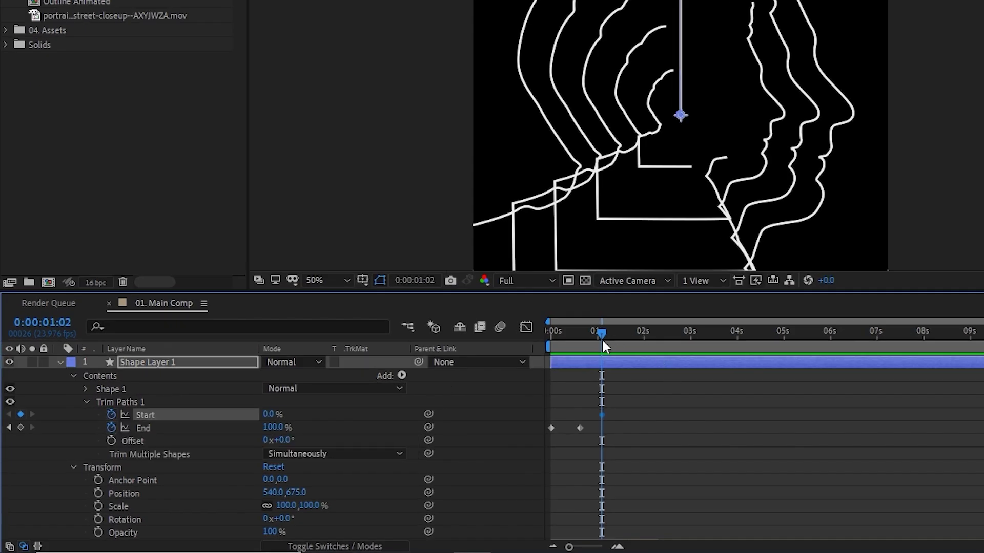
left_click_drag(601, 339, 632, 335)
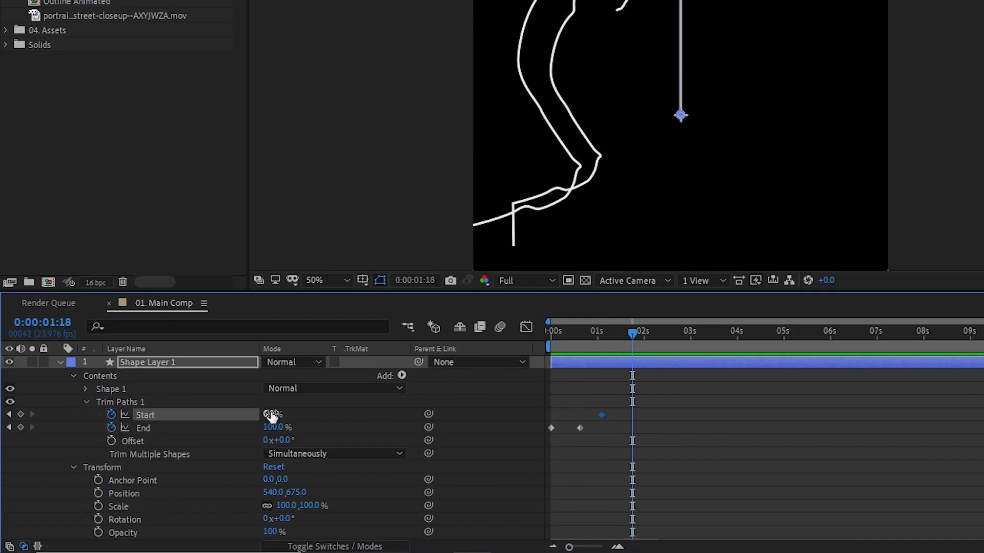
left_click_drag(272, 416, 398, 413)
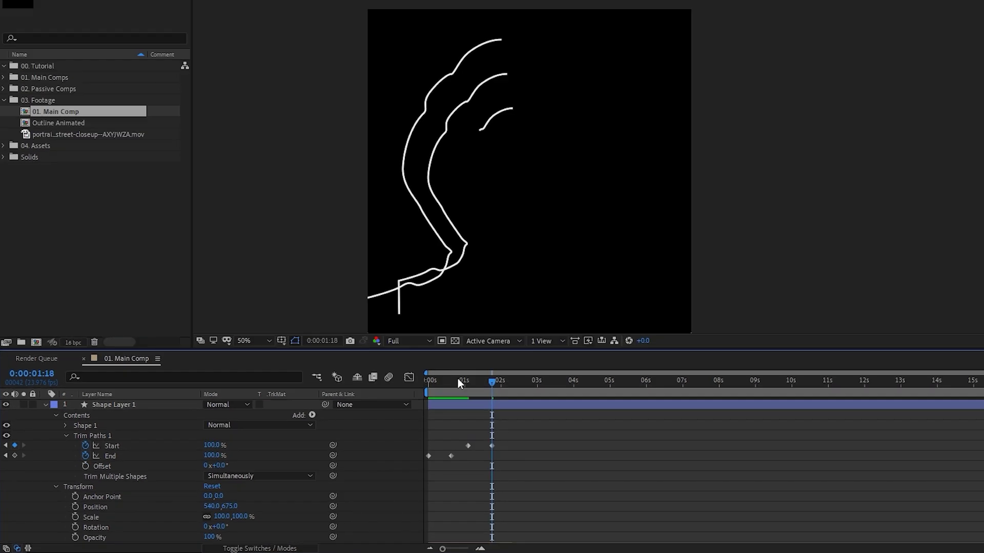
left_click_drag(456, 380, 429, 383)
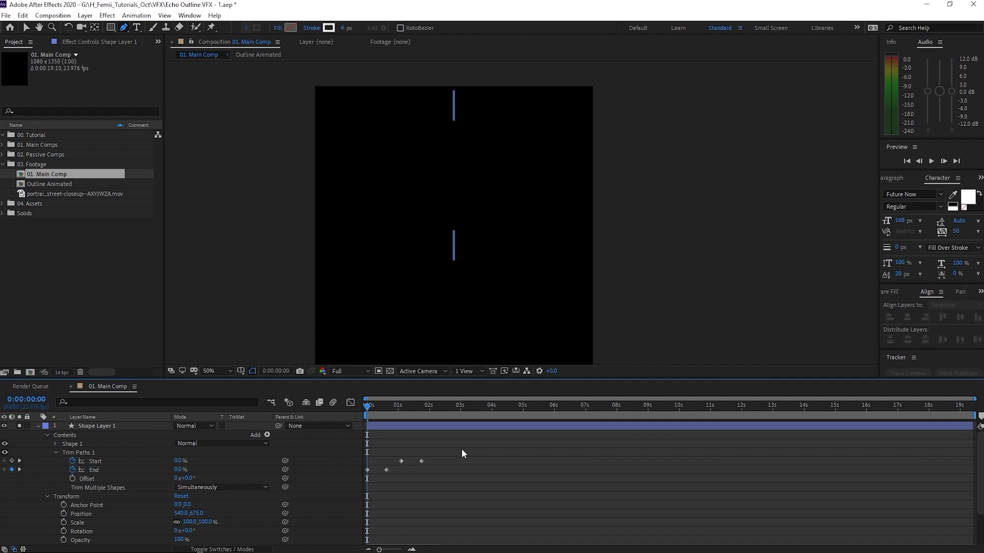
key("space")
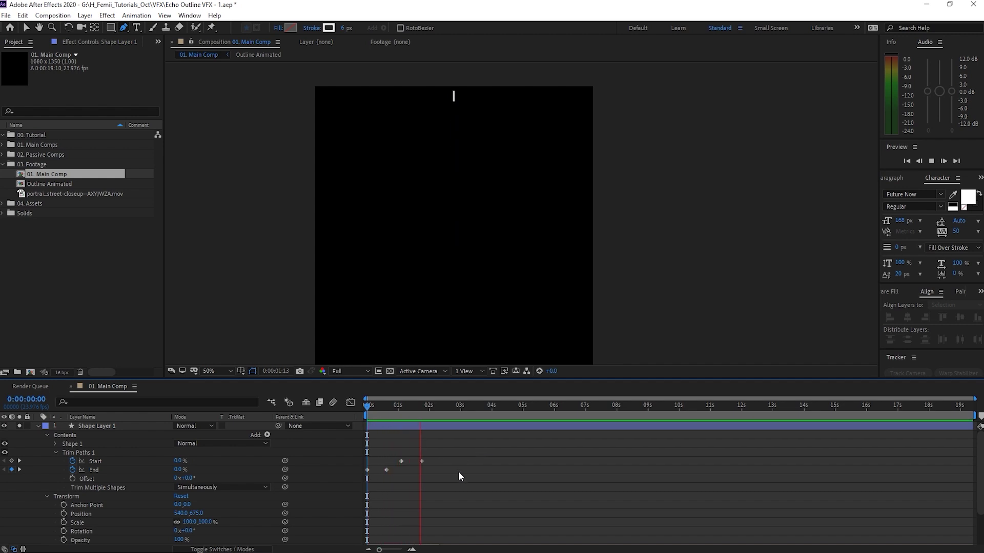
key("space")
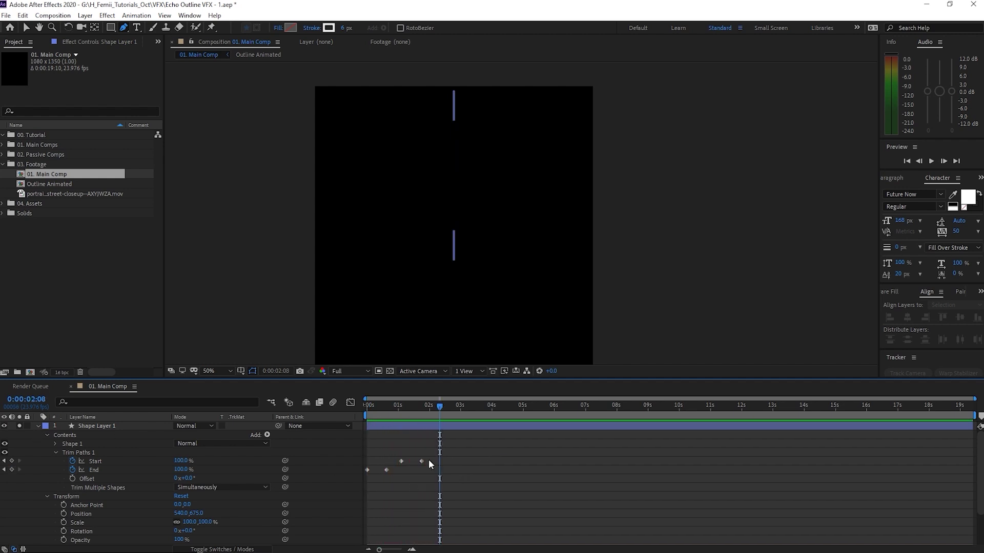
- Apply Easy Ease (F9) to all the Start and End keyframes and preview
left_click_drag(446, 453, 359, 478)
key("F9")
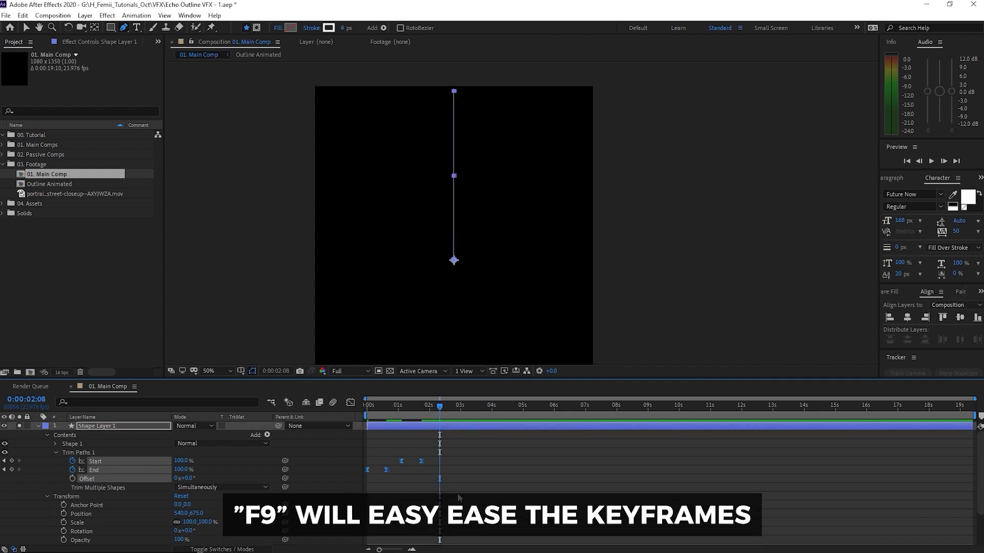
left_click(447, 461)
left_click(387, 408)
left_click(366, 411)
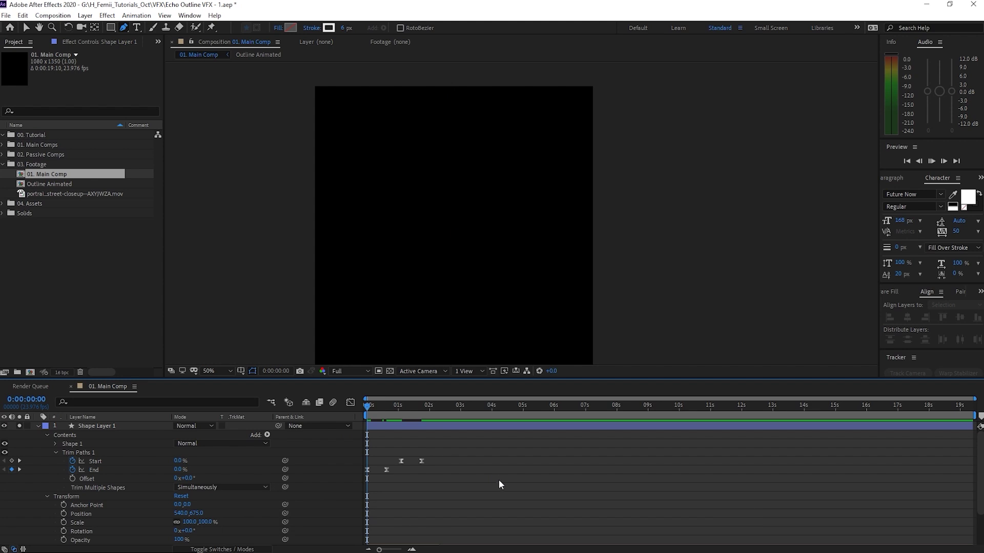
key("space")
key("space")
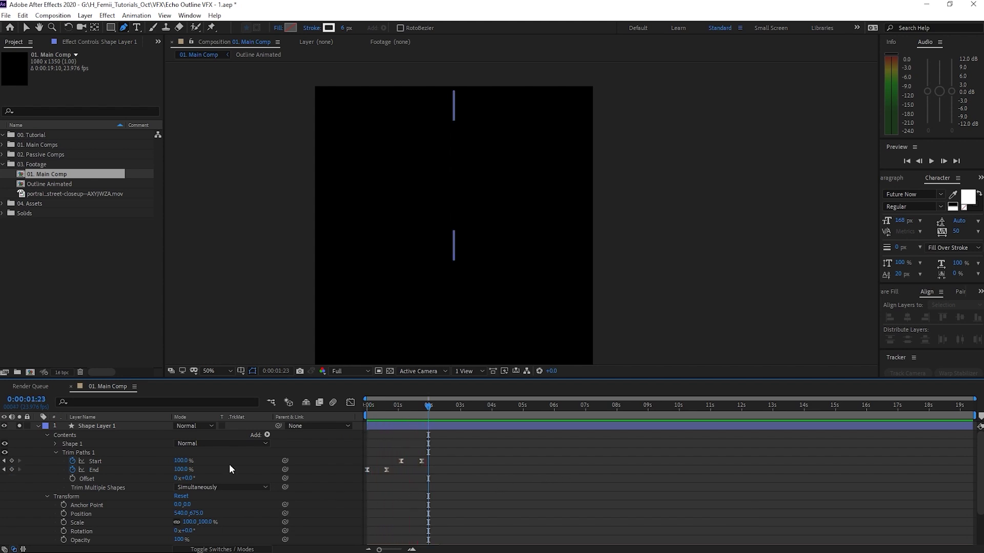
- Unsolo the line layer to preview it alongside the head outlines, stopping at 0:00:00:16
left_click(19, 425)
key("space")
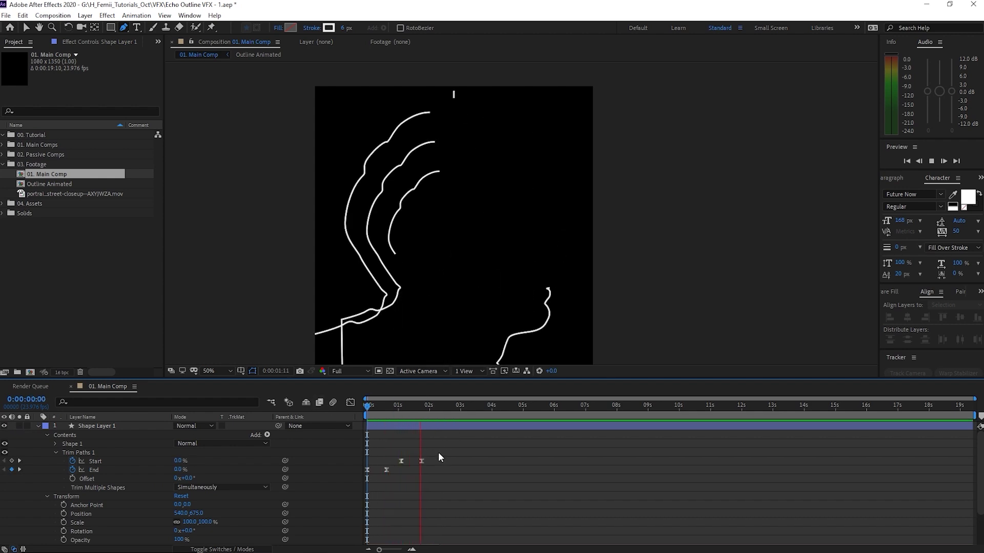
left_click_drag(411, 408, 387, 410)
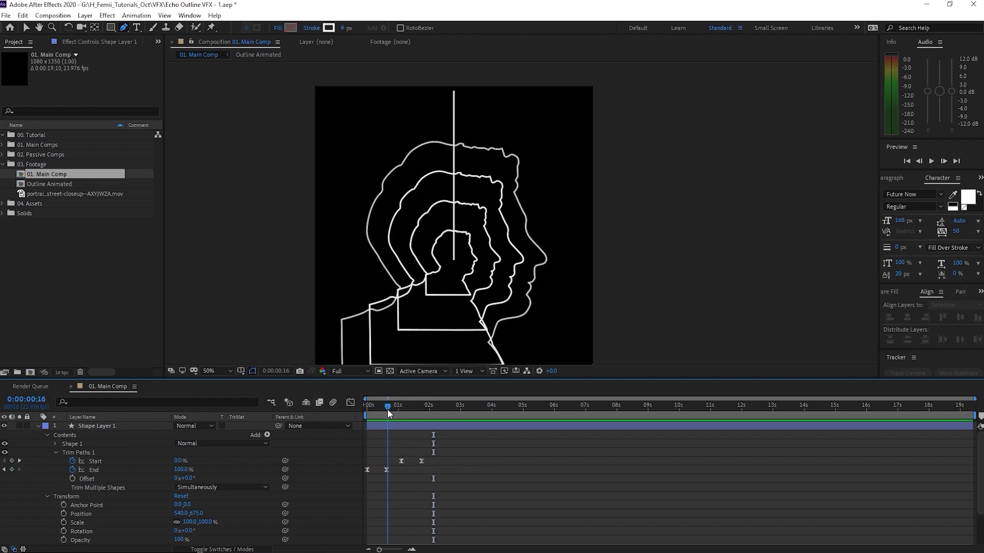
left_click(432, 429)
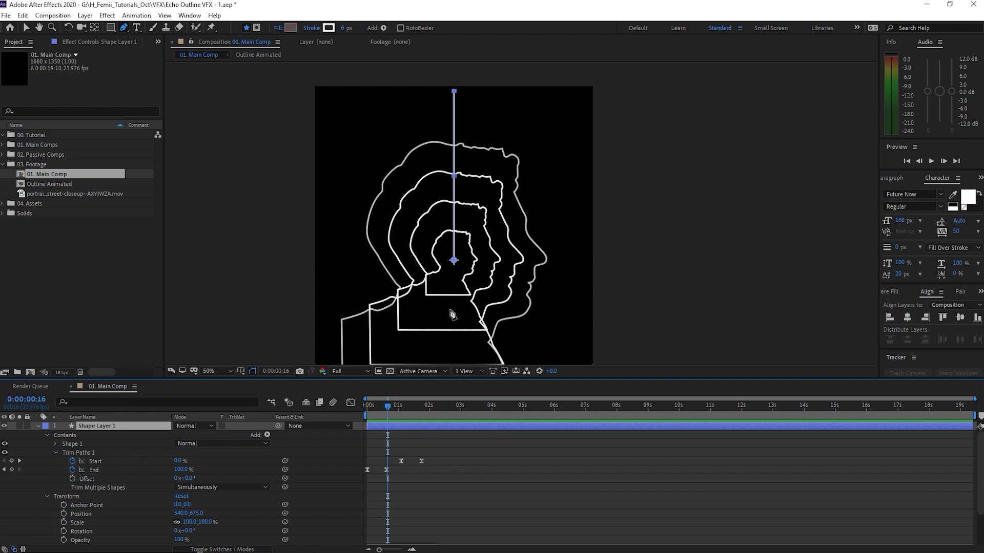
- Duplicate the line layer and rotate the copy to 45°
key("ctrl+d")
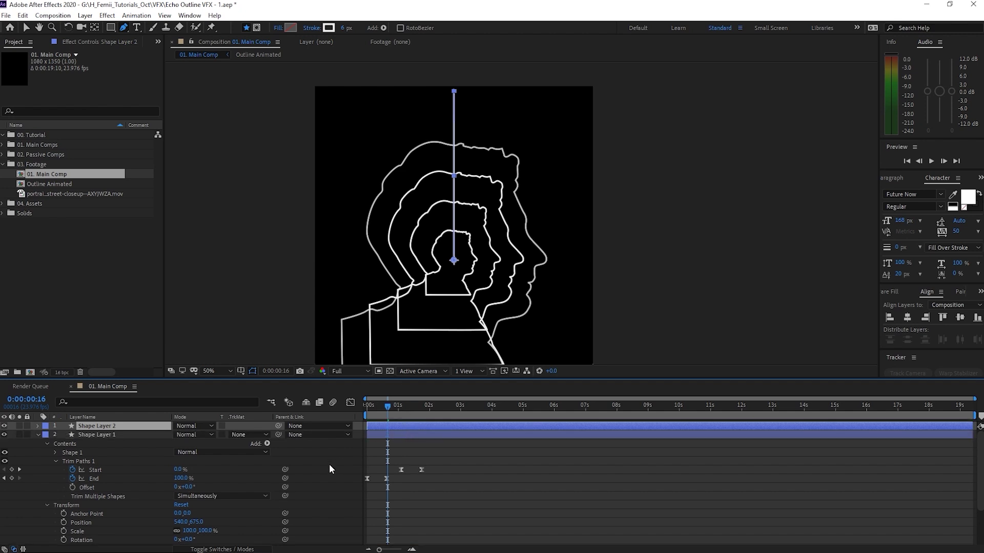
key("r")
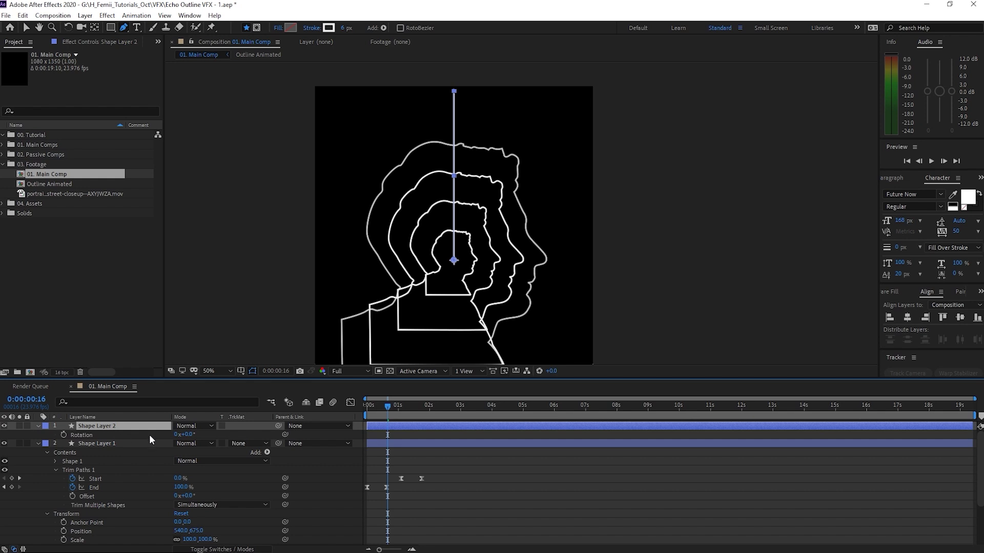
left_click(188, 435)
key("Return")
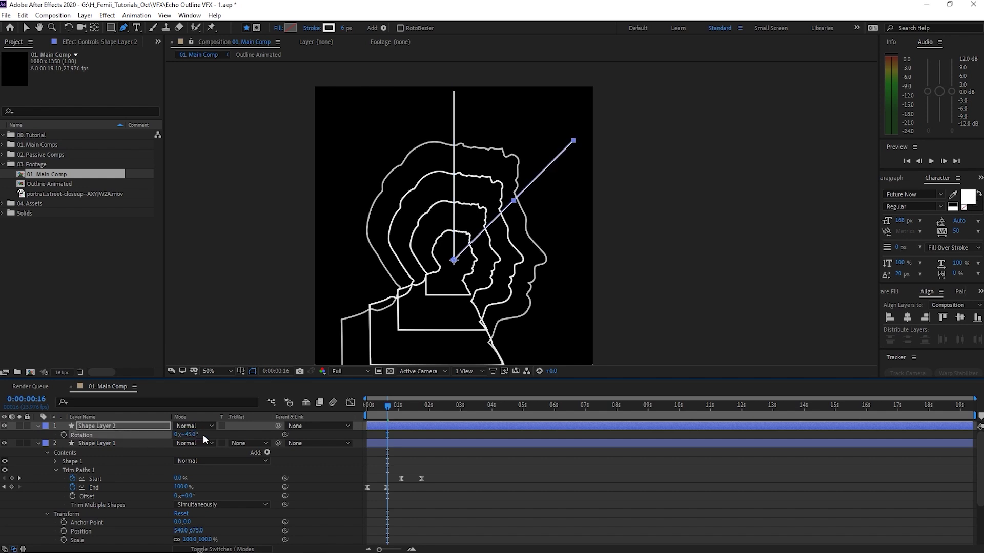
left_click(537, 491)
left_click(436, 426)
- Duplicate the 45° line and set its rotation to 90°, making it horizontal
key("ctrl+d")
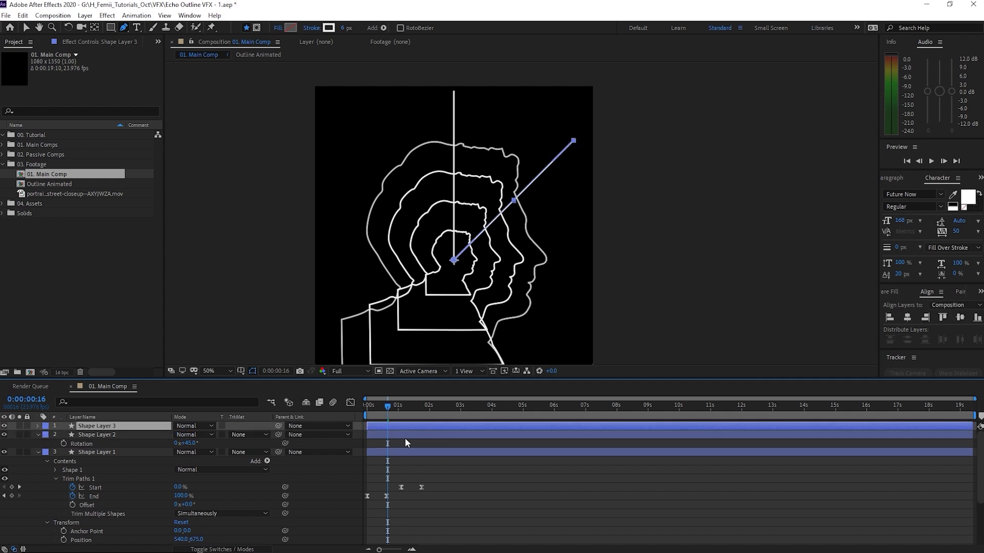
key("r")
left_click(188, 435)
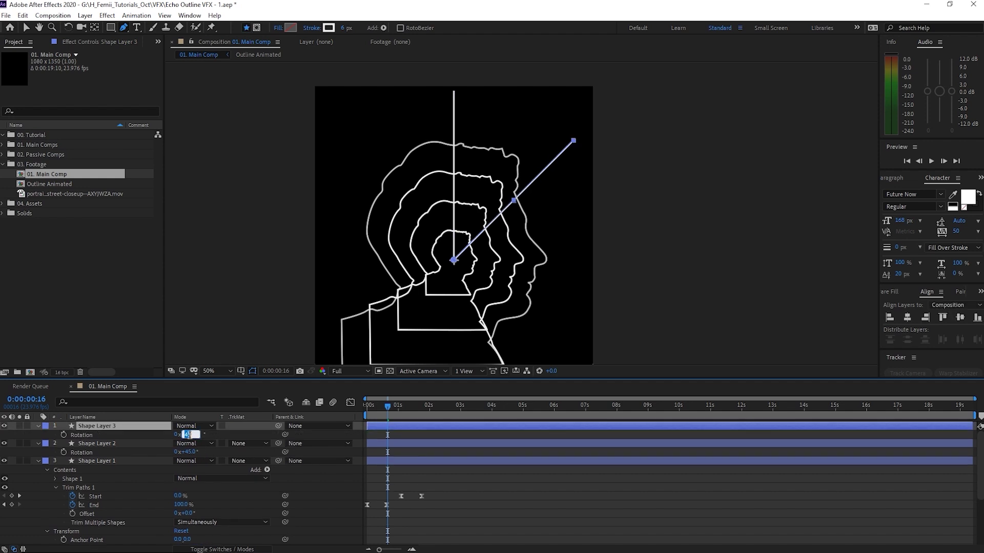
type("90")
key("Return")
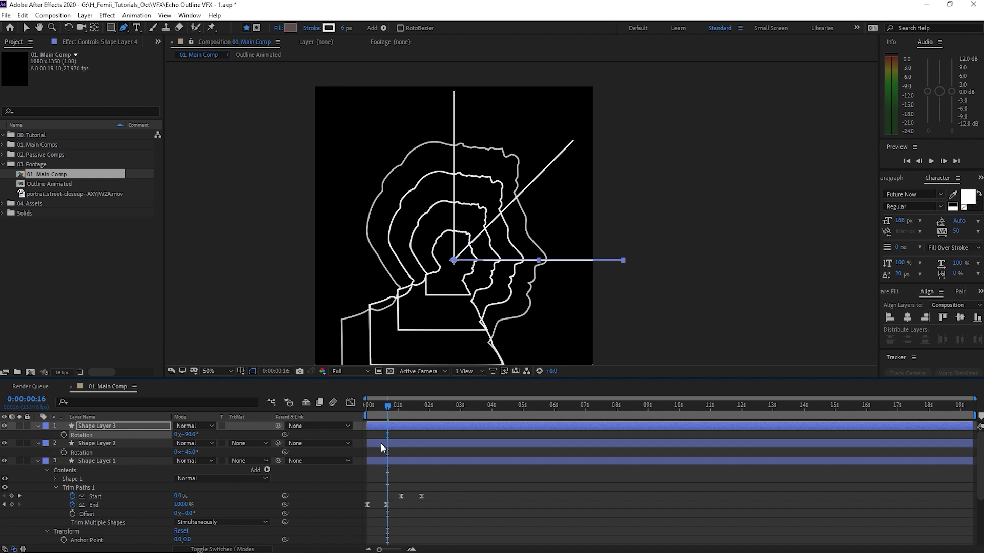
- Duplicate the horizontal line and rotate the new copy to 135°
key("ctrl+d")
left_click(189, 434)
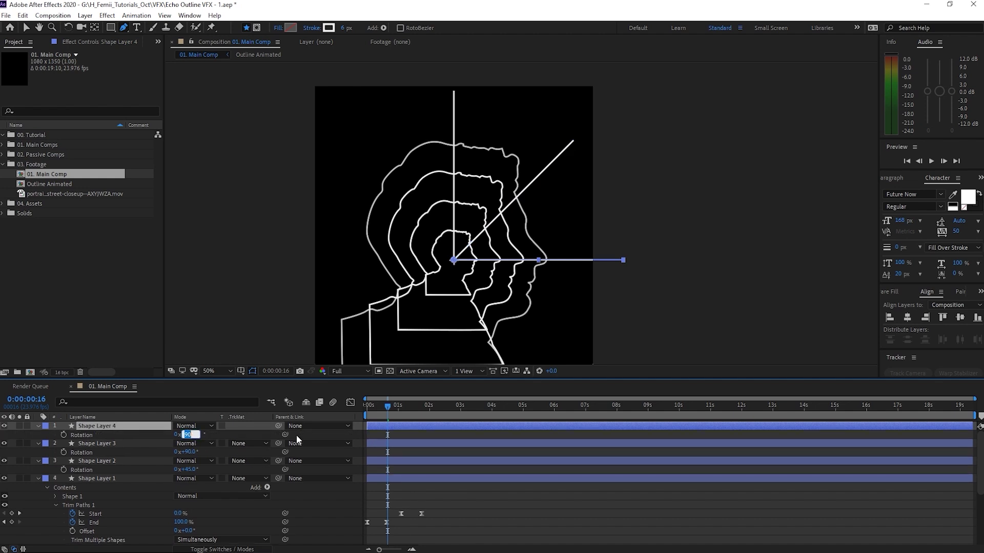
left_click(125, 431)
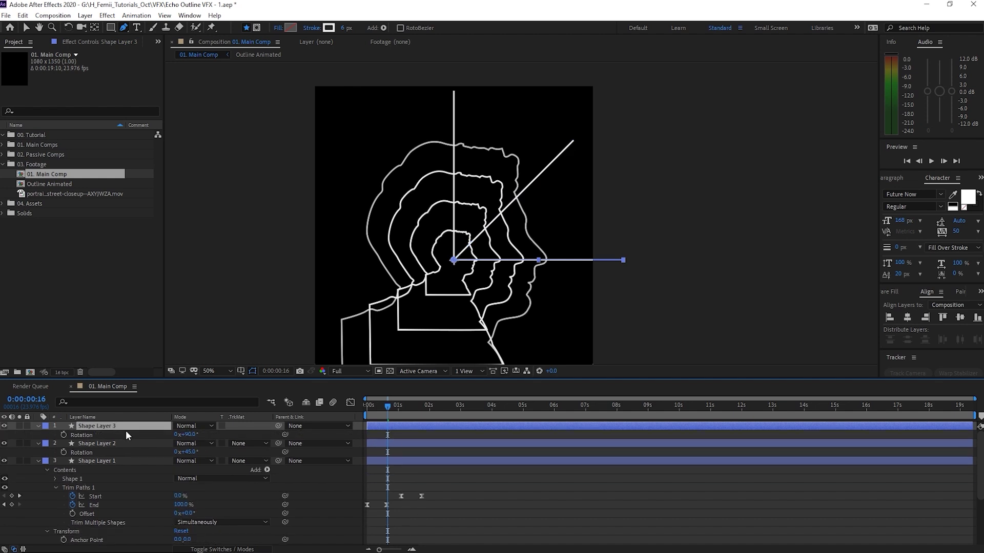
left_click(190, 434)
type("13")
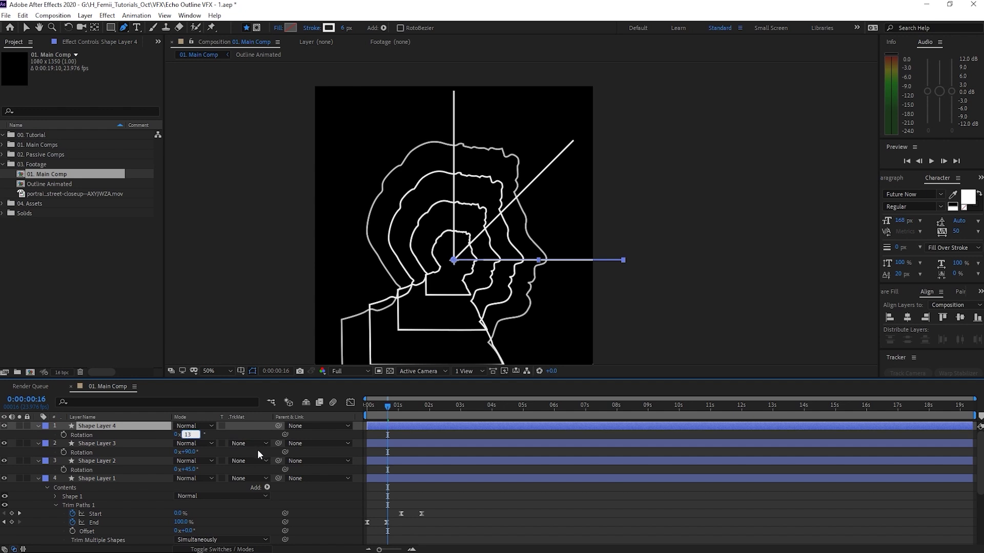
type("5")
key("Return")
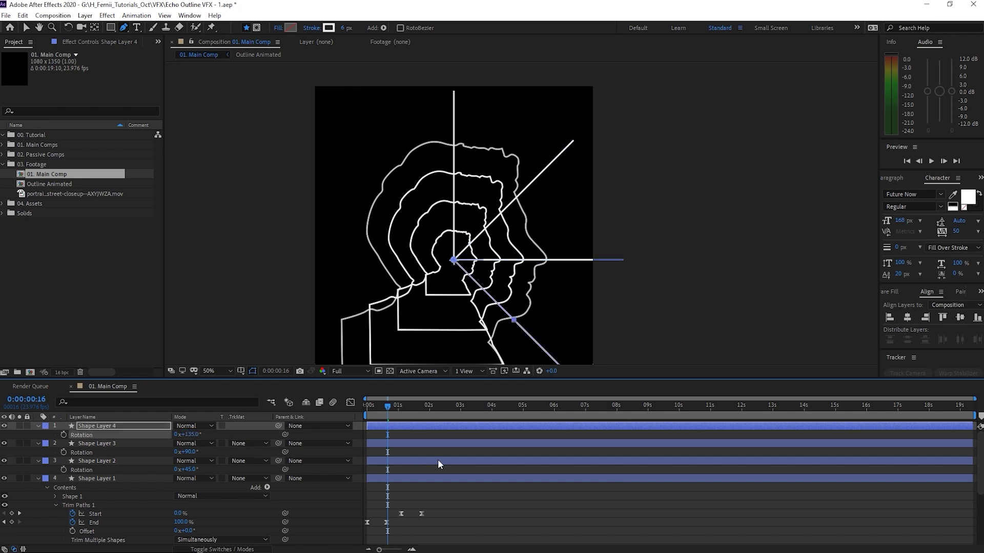
left_click(457, 520)
left_click(119, 422)
- Add four more line copies rotated to 180°, 225°, 270° and 315°
key("ctrl+d")
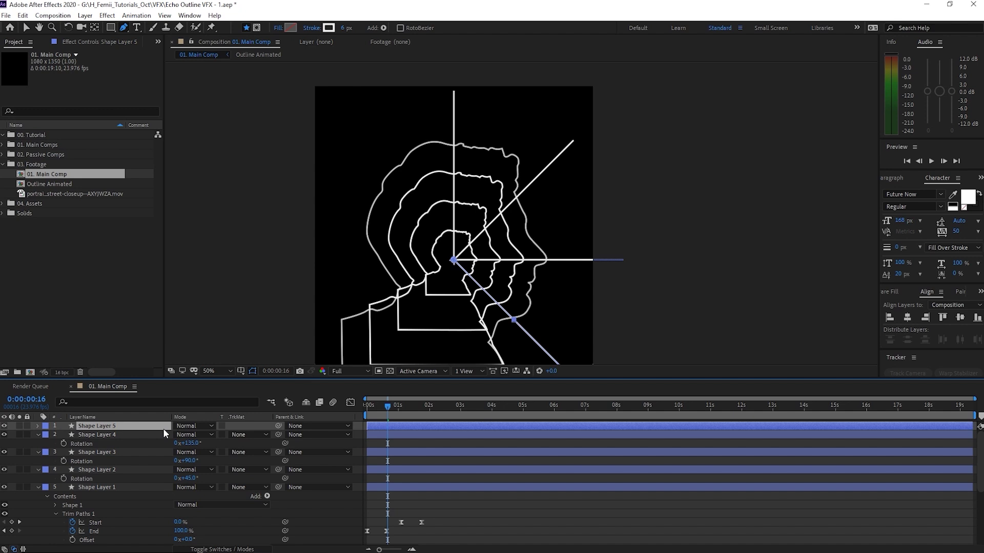
type("180")
key("Return")
key("ctrl+d")
type("225")
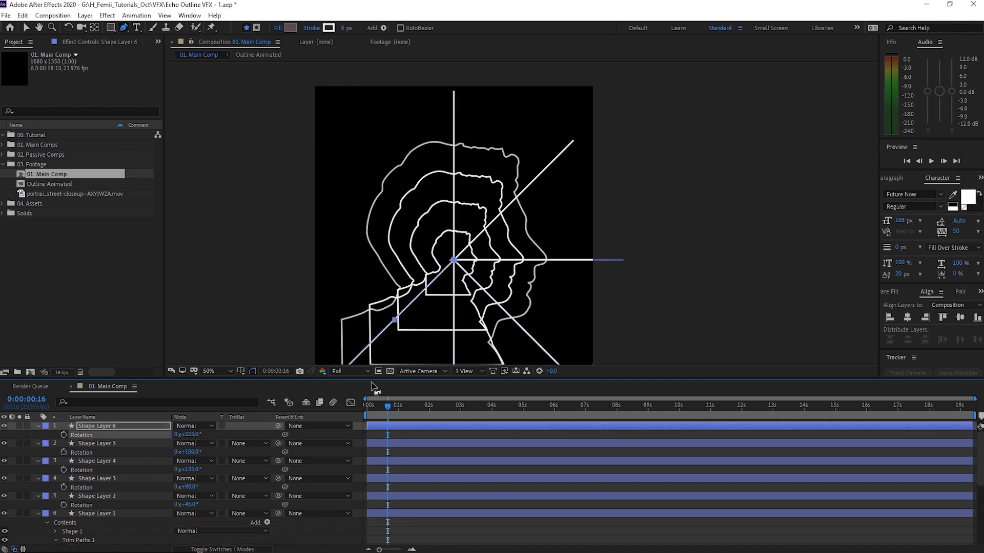
key("ctrl+d")
type("270")
key("ctrl+d")
type("315")
left_click_drag(462, 358, 455, 282)
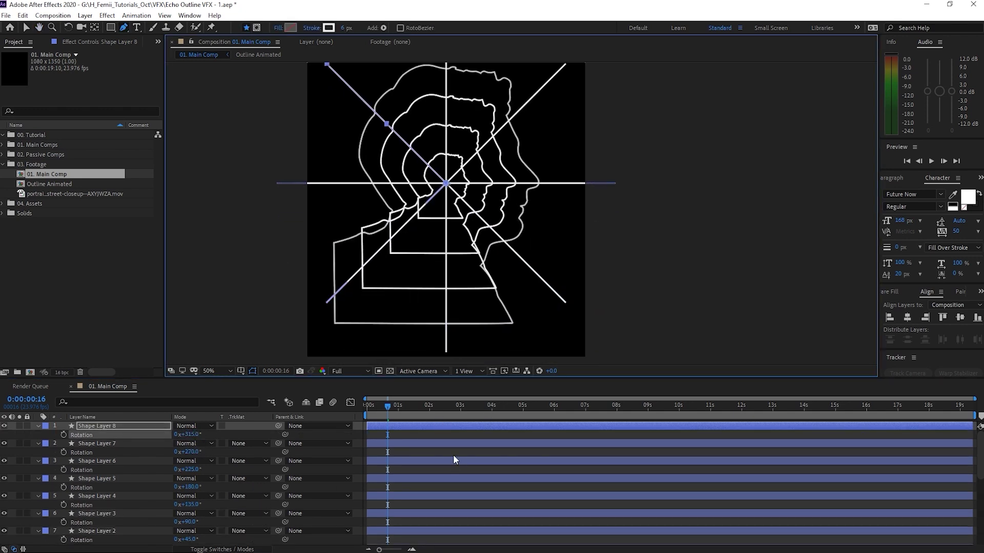
key("F2")
left_click_drag(385, 411, 338, 409)
key("space")
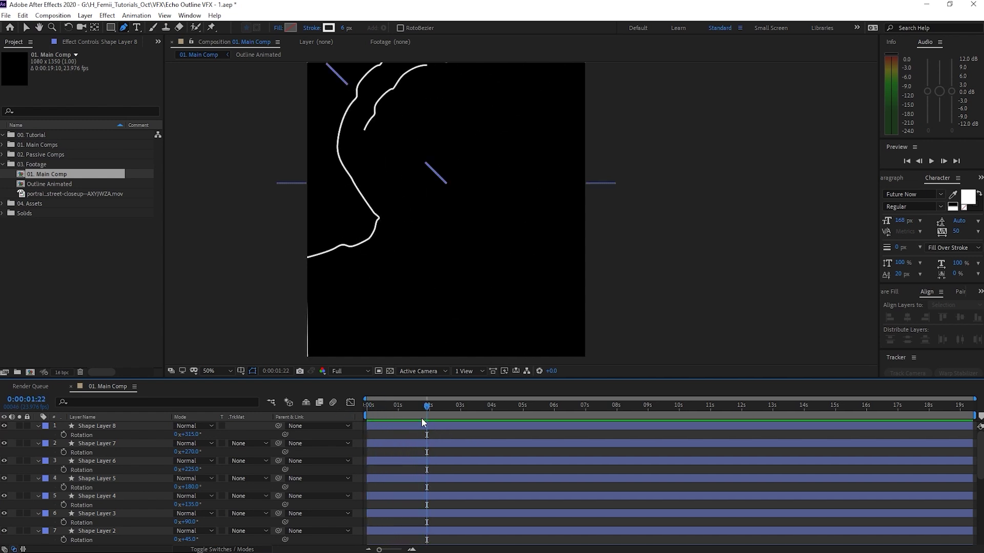
left_click_drag(380, 405, 397, 408)
left_click_drag(548, 173, 541, 181)
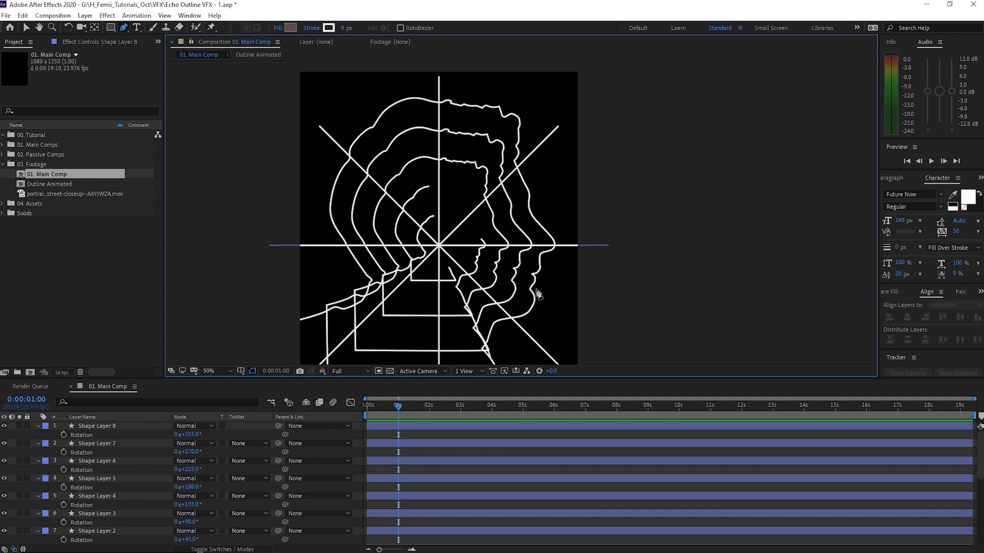
mouse_move(451, 348)
left_mouse_down()
mouse_move(444, 304)
mouse_move(443, 355)
left_mouse_up()
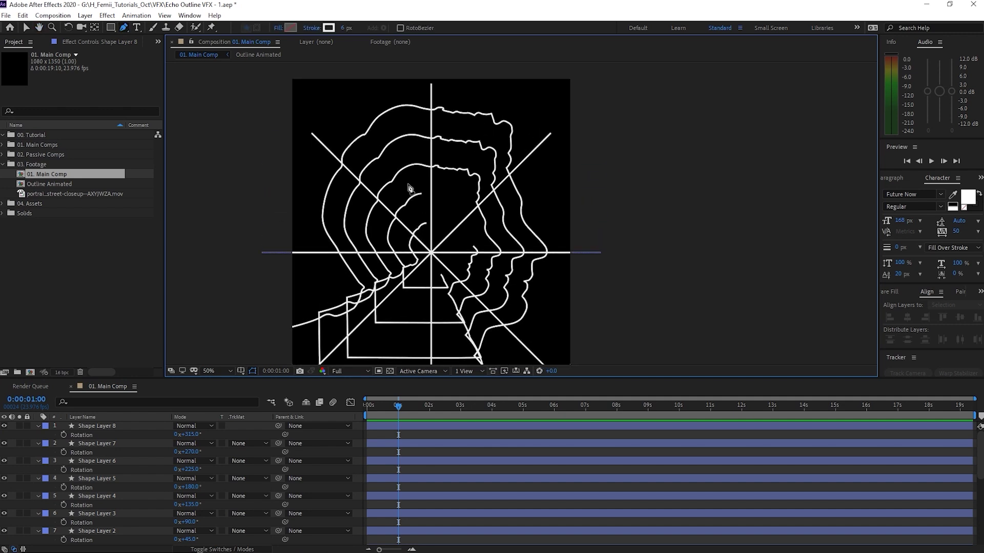
left_click(402, 434)
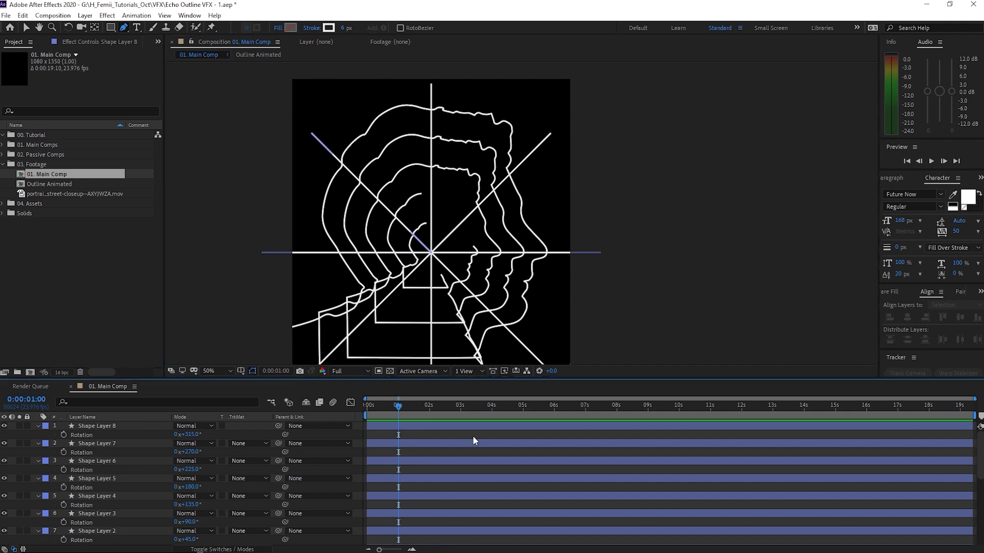
- Collapse all layers' shown properties and scrub ahead to review the outline animation
key("ctrl+a")
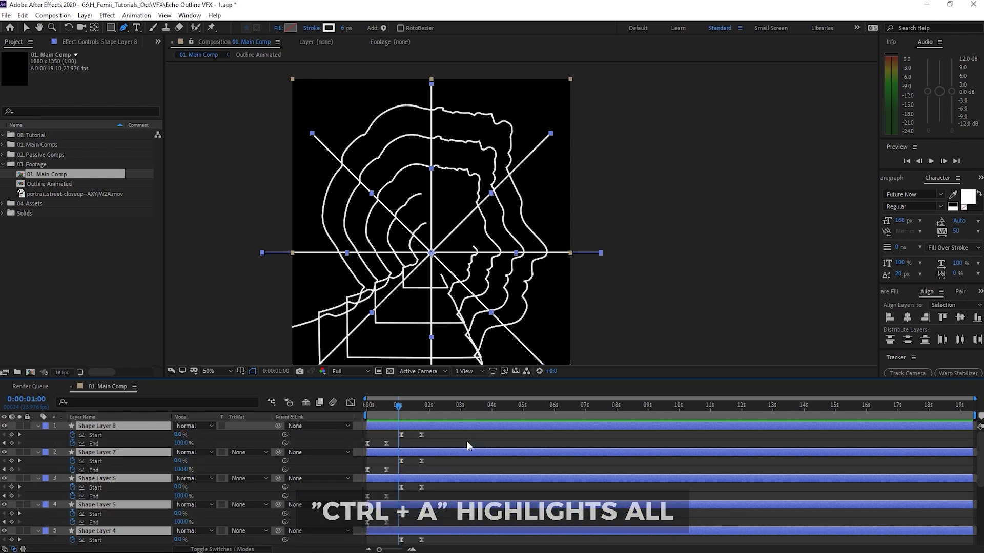
key("u")
left_click(410, 536)
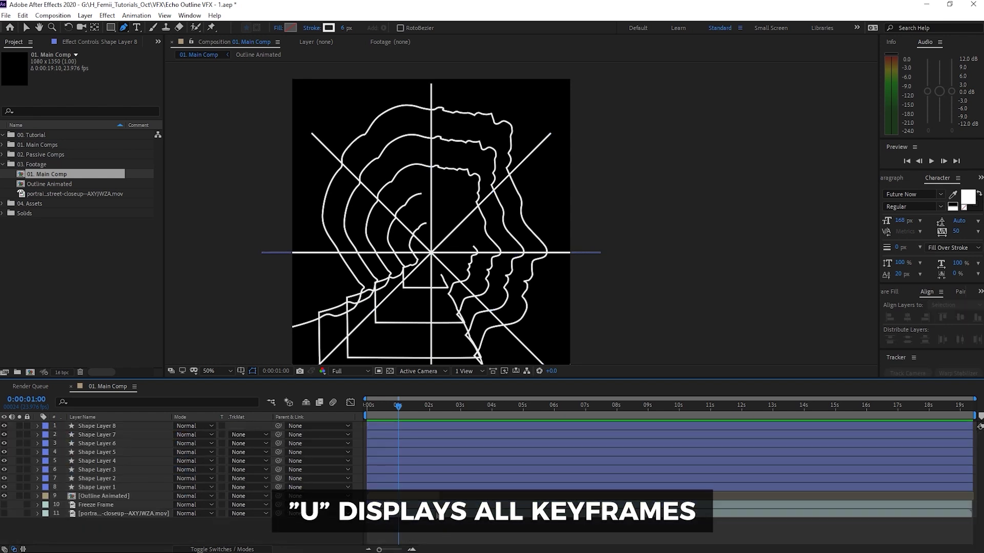
left_click_drag(398, 406, 429, 407)
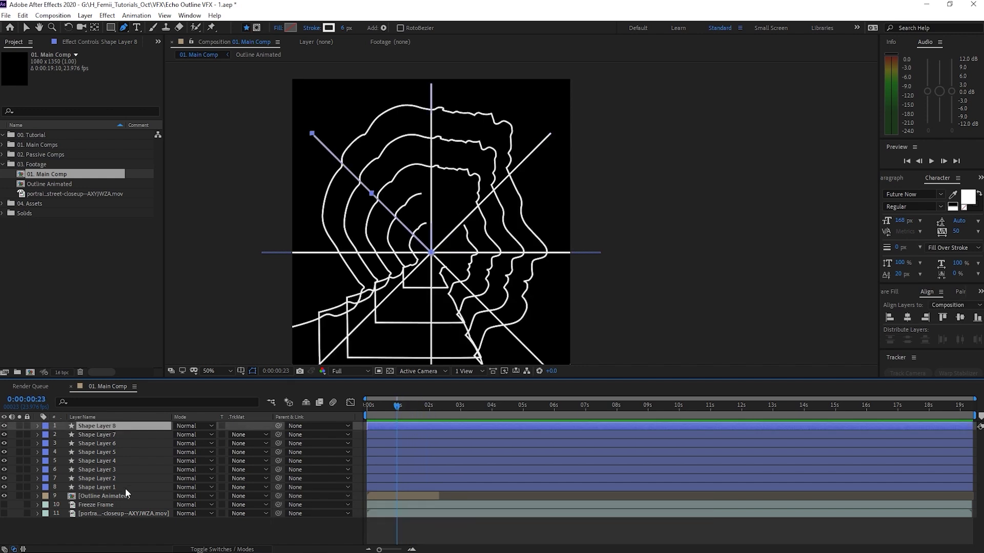
- Pre-compose the eight line layers into a precomp named 'Straight Lines'
left_click(125, 488, "shift")
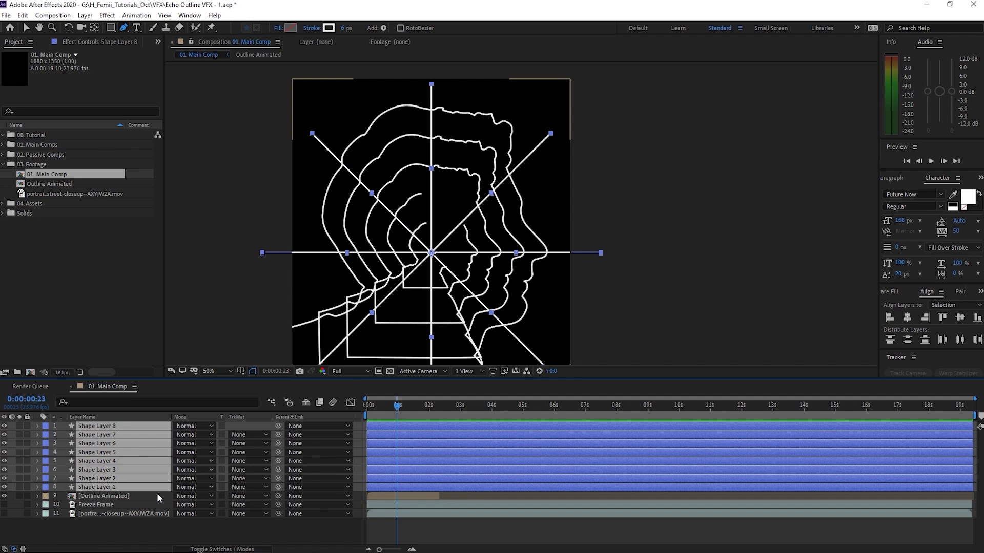
key("ctrl+shift+c")
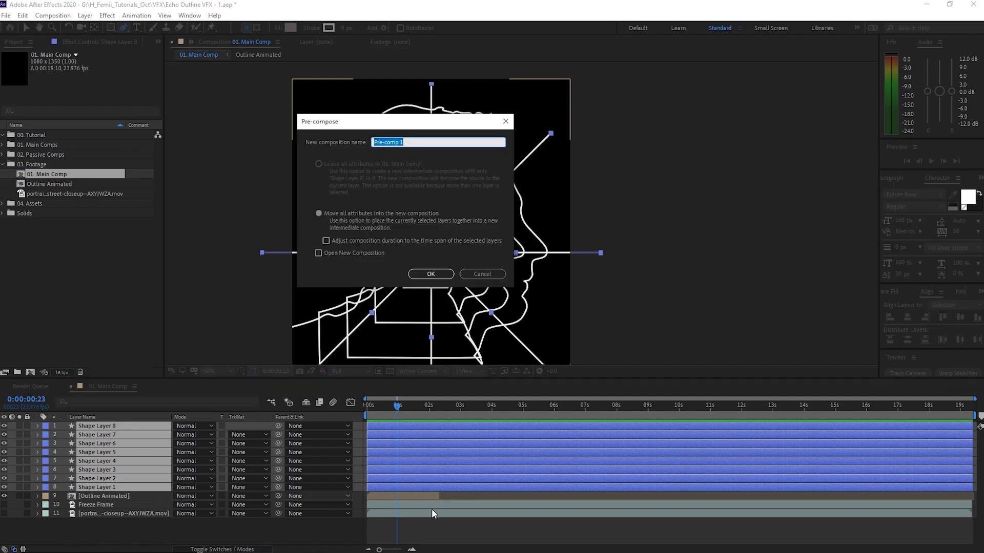
type("L")
key("Return")
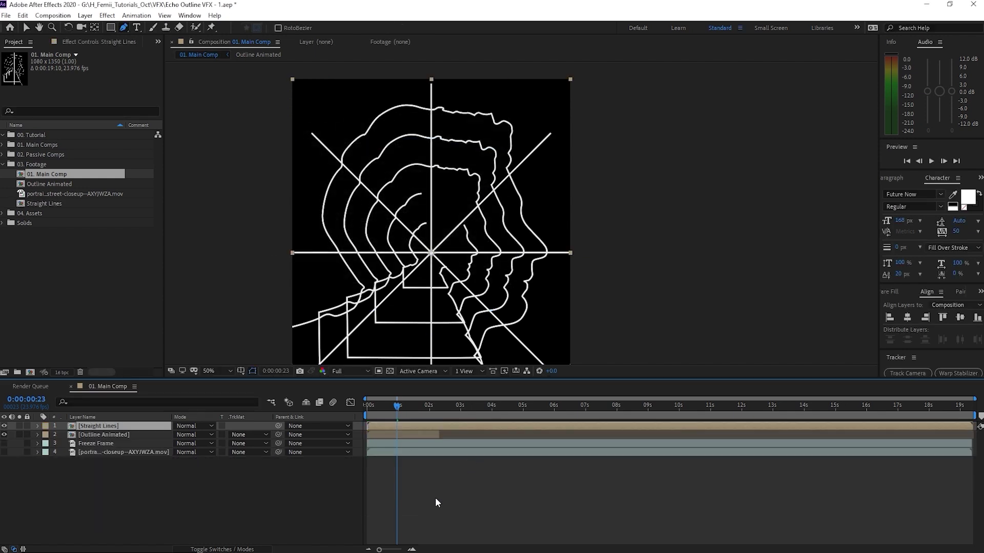
left_click(375, 520)
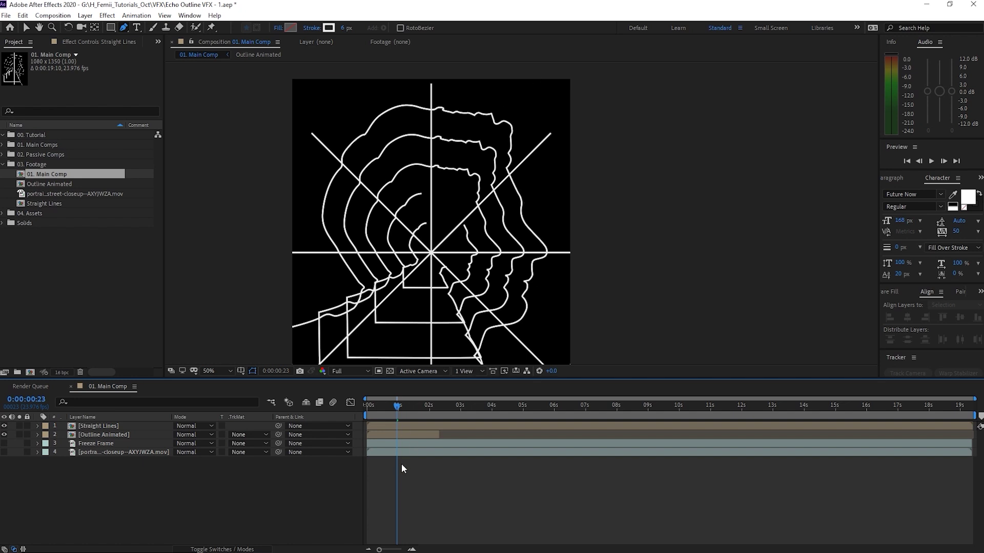
- Copy the outermost Outline layer from the Outline Animated precomp and return to 01. Main Comp
left_click(408, 435)
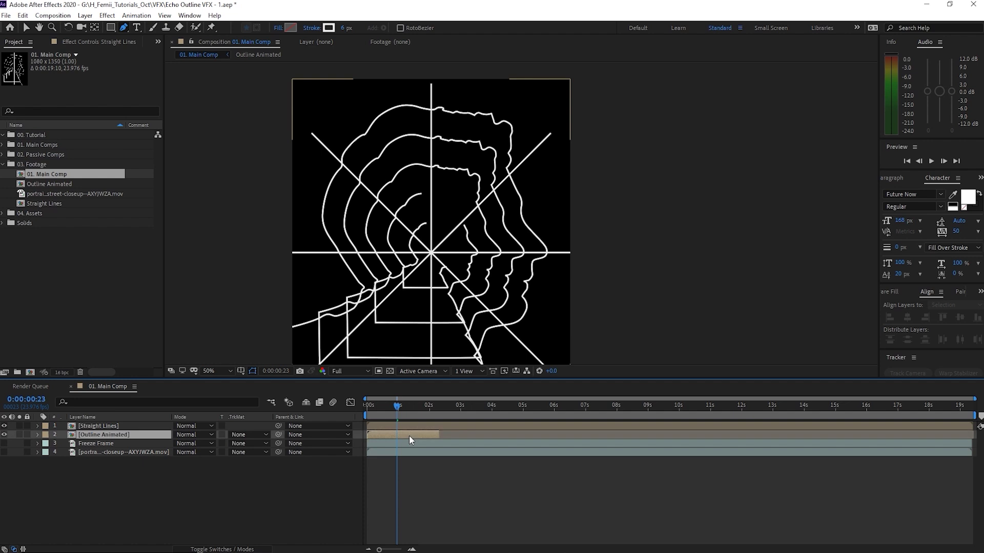
double_click(112, 434)
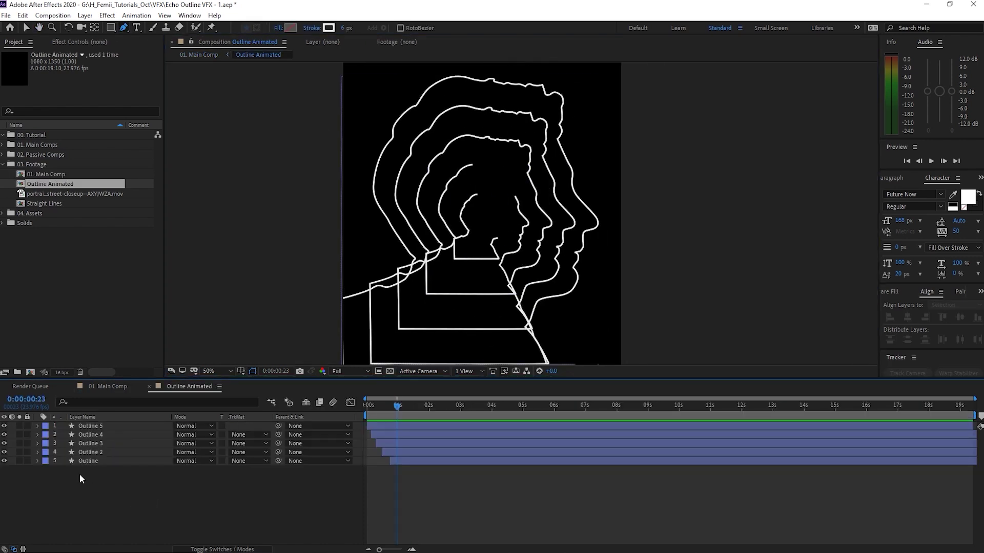
left_click(90, 462)
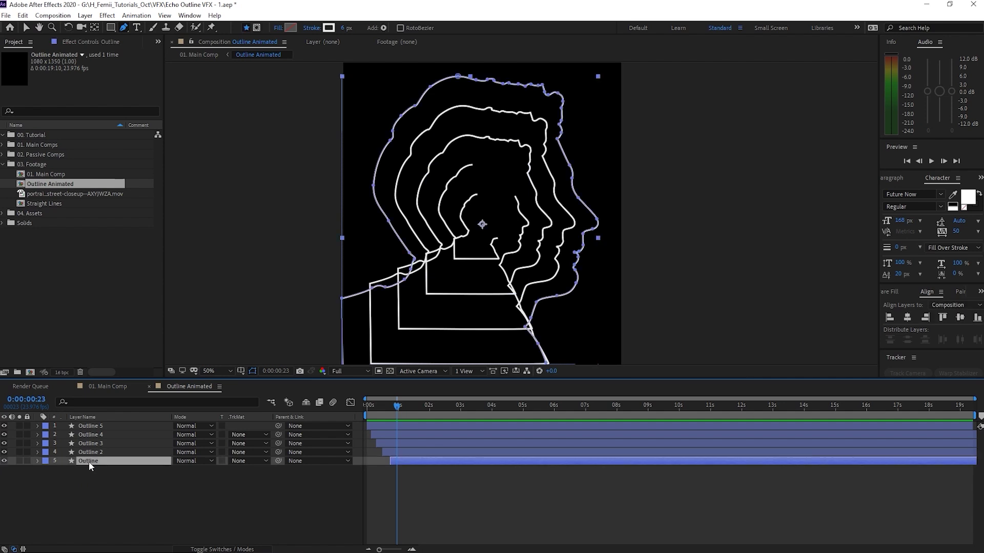
left_click(134, 476)
left_click(116, 462)
key("ctrl+c")
left_click(127, 386)
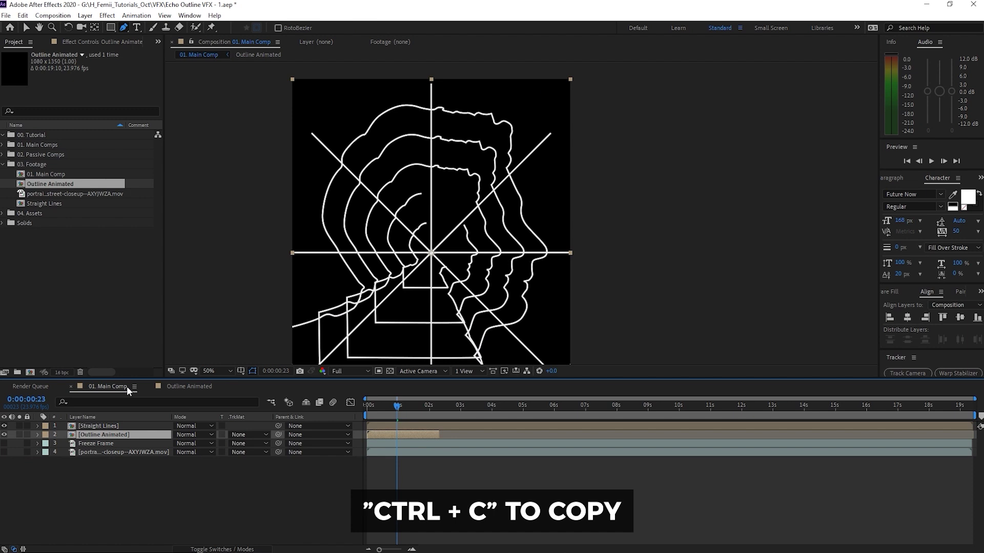
left_click(197, 494)
- Paste the copied Outline layer into 01. Main Comp
key("ctrl+v")
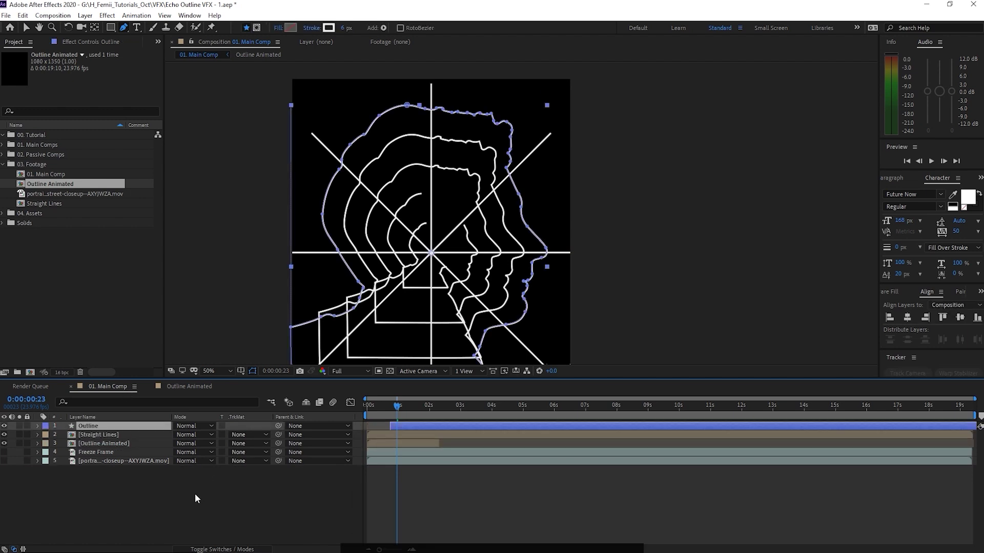
scroll(542, 205, "up", 3)
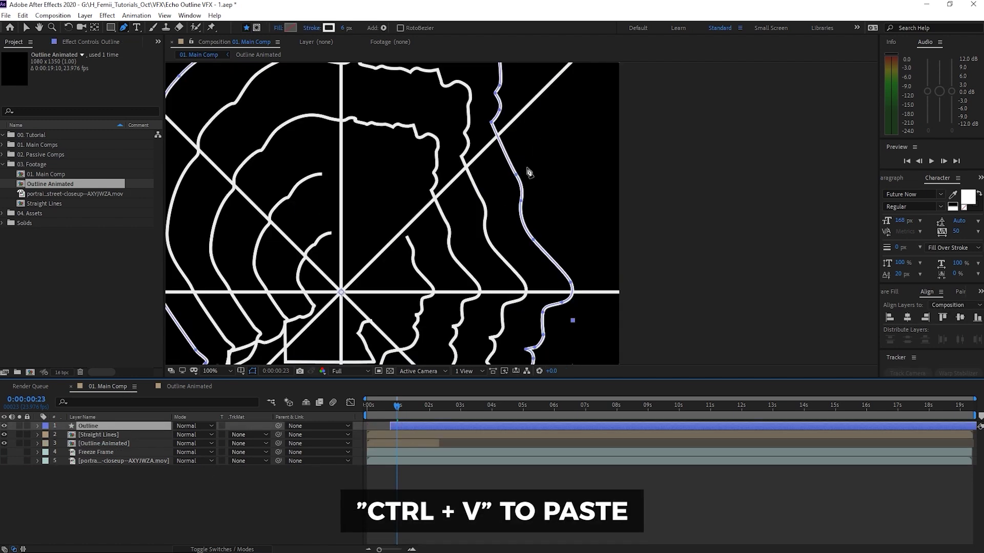
scroll(536, 226, "down", 3)
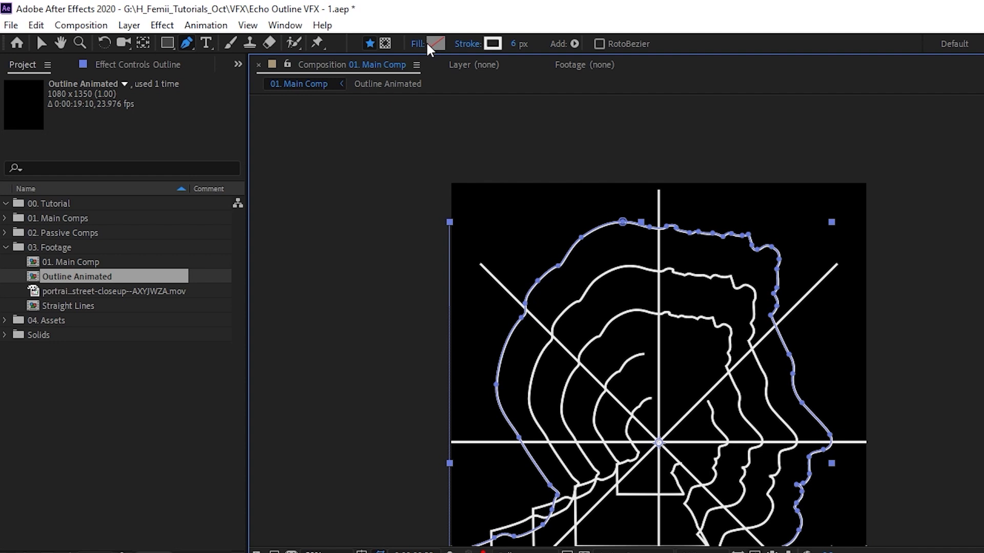
- Give the Outline shape a solid white fill
left_click(424, 45)
left_click(539, 254)
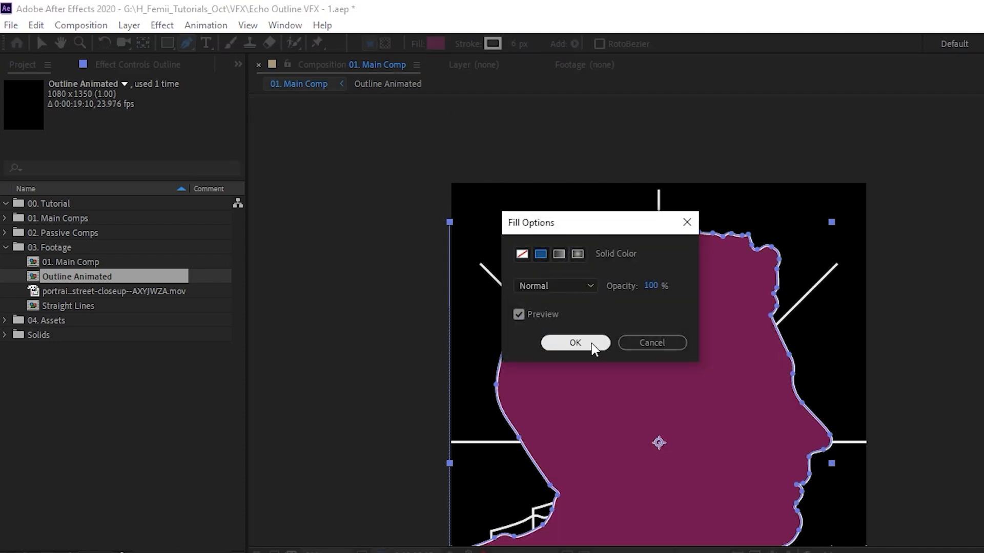
left_click(591, 343)
left_click(435, 43)
left_click_drag(256, 425, 198, 379)
left_click(541, 388)
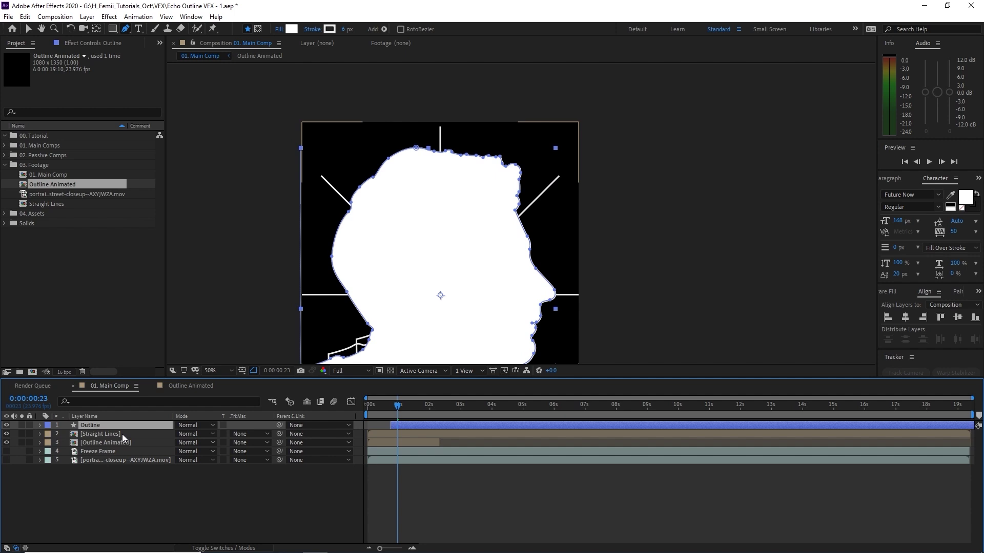
left_click(122, 434)
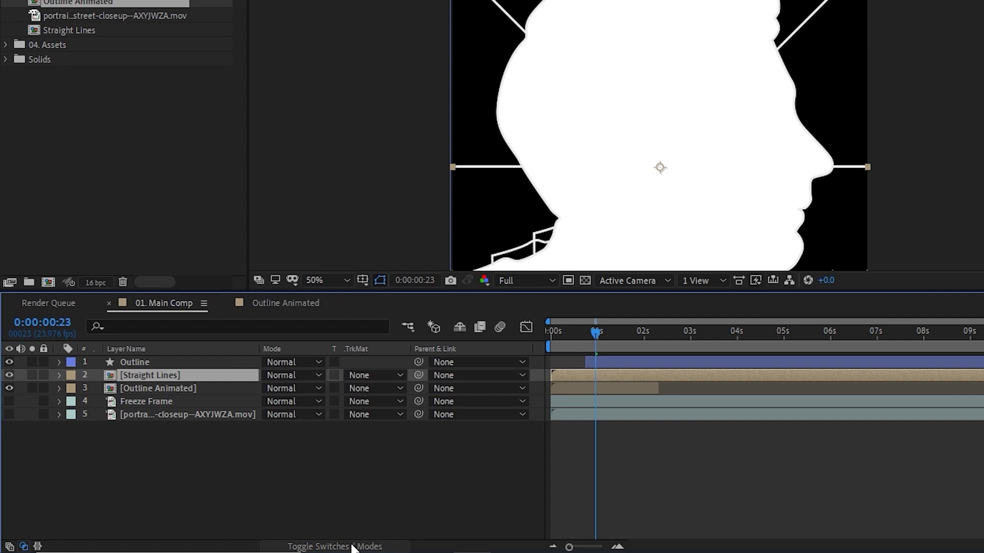
- Set Straight Lines' track matte to Luma Matte 'Outline' and scrub to check the result
left_click(369, 375)
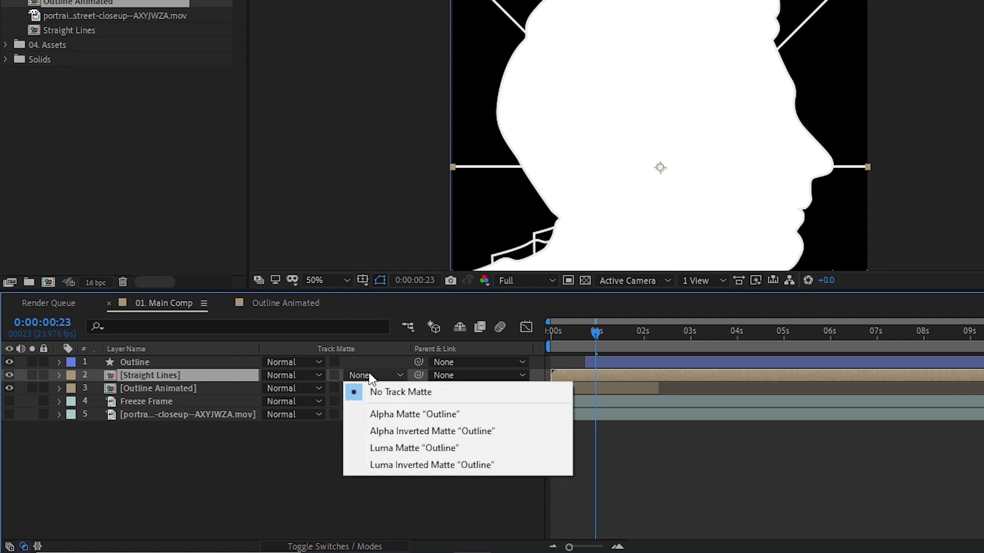
left_click(414, 449)
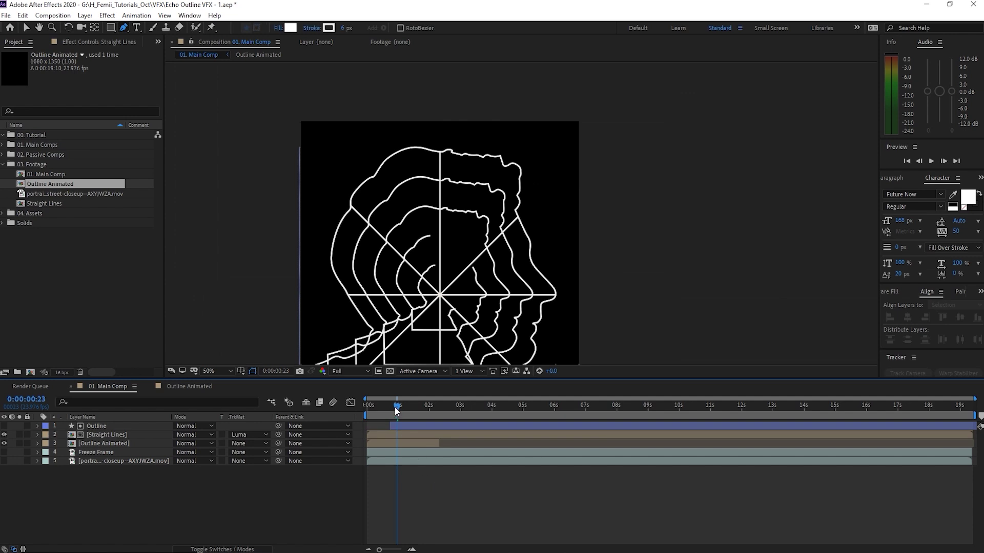
mouse_move(589, 338)
left_mouse_down()
mouse_move(569, 338)
mouse_move(607, 340)
left_mouse_up()
- Select the Outline layer and preview the animation up to the echo-outline frame
mouse_move(404, 414)
left_mouse_down()
mouse_move(417, 414)
mouse_move(405, 415)
left_mouse_up()
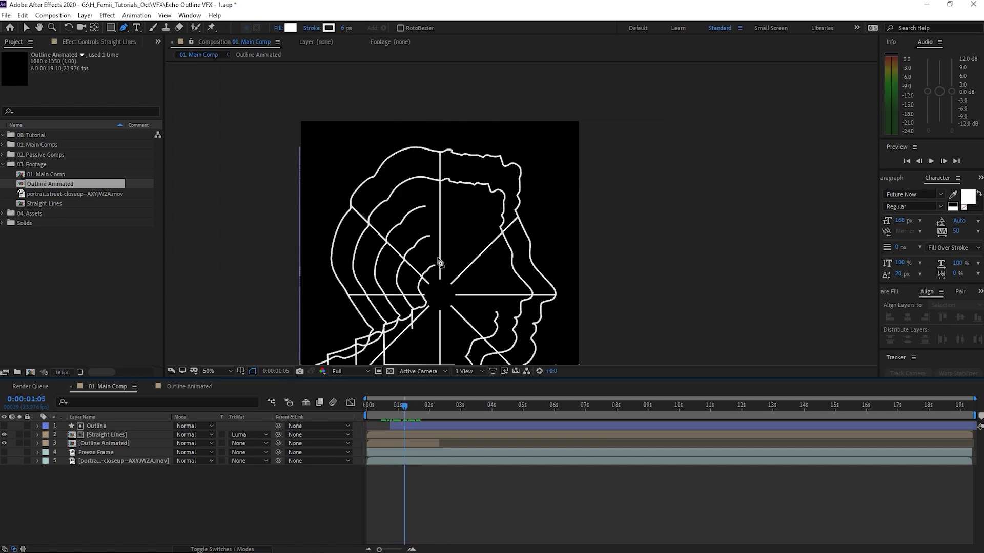
left_click(437, 223)
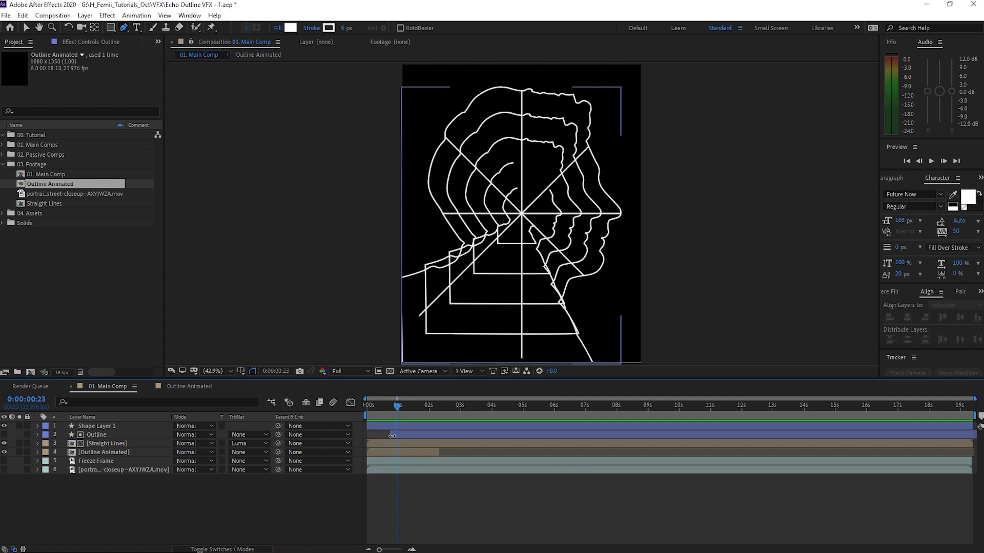
left_click(390, 433)
left_click_drag(371, 413, 360, 407)
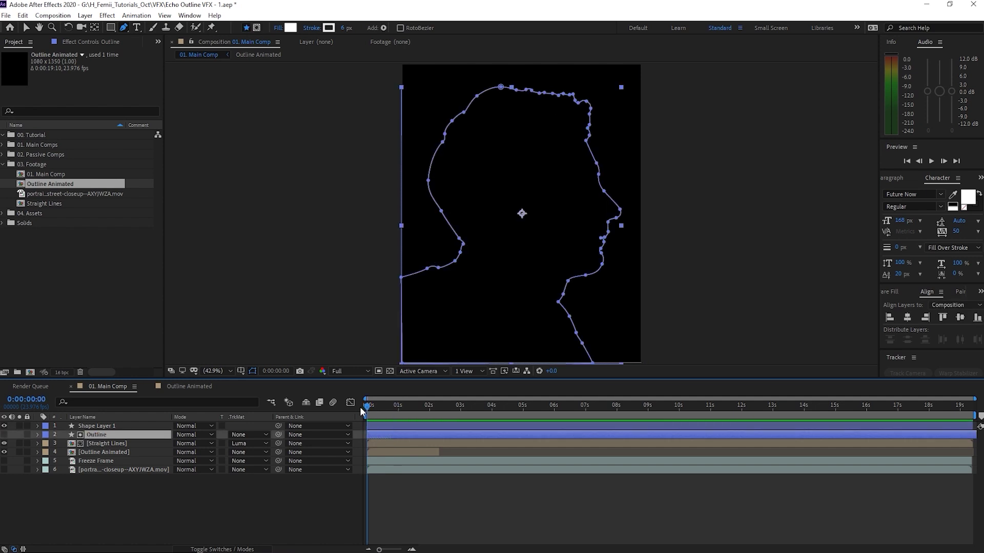
key("space")
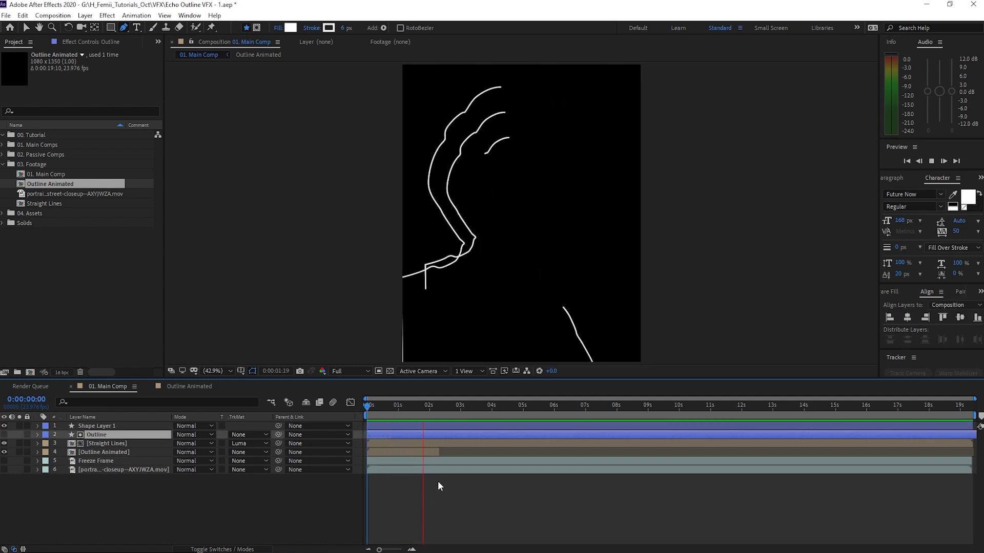
key("space")
left_click_drag(403, 409, 397, 409)
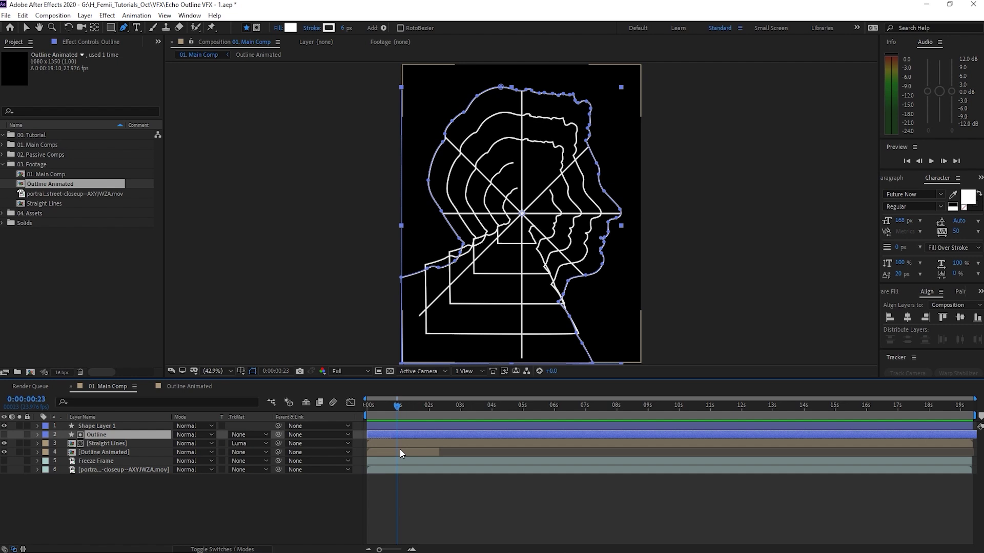
- Delete the Outline layer's End and Opacity keyframes and preview the result
key("u")
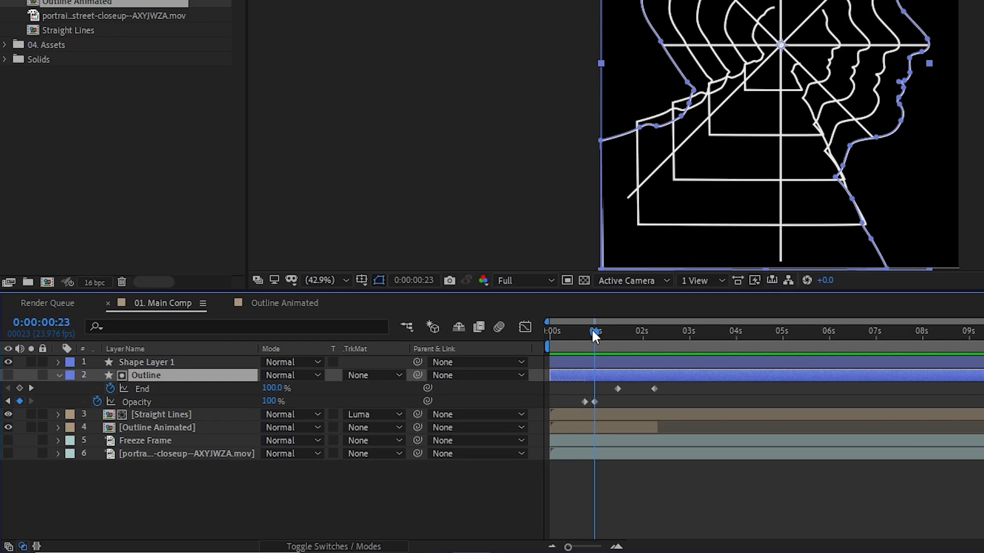
left_click_drag(594, 332, 609, 336)
left_click(673, 405)
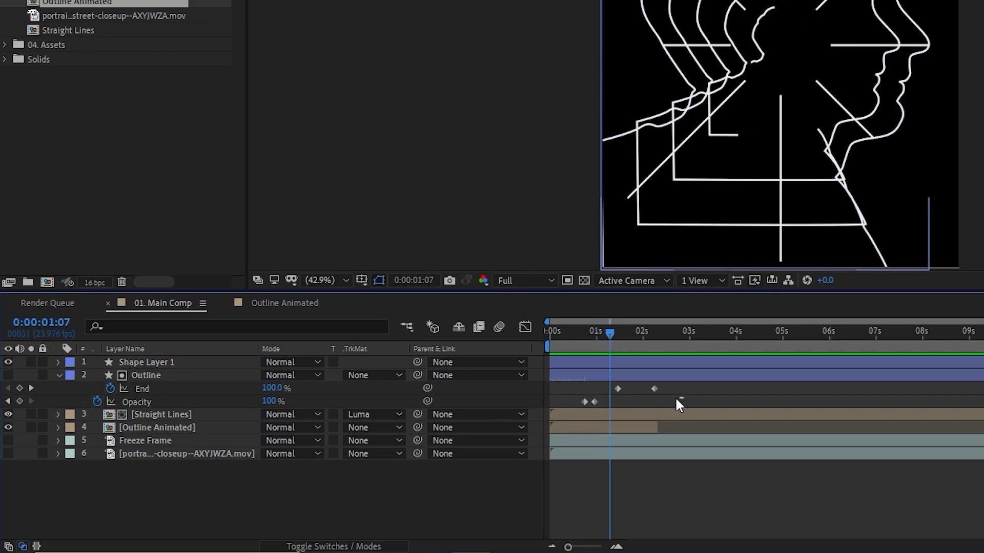
left_click_drag(676, 404, 546, 383)
key("Delete")
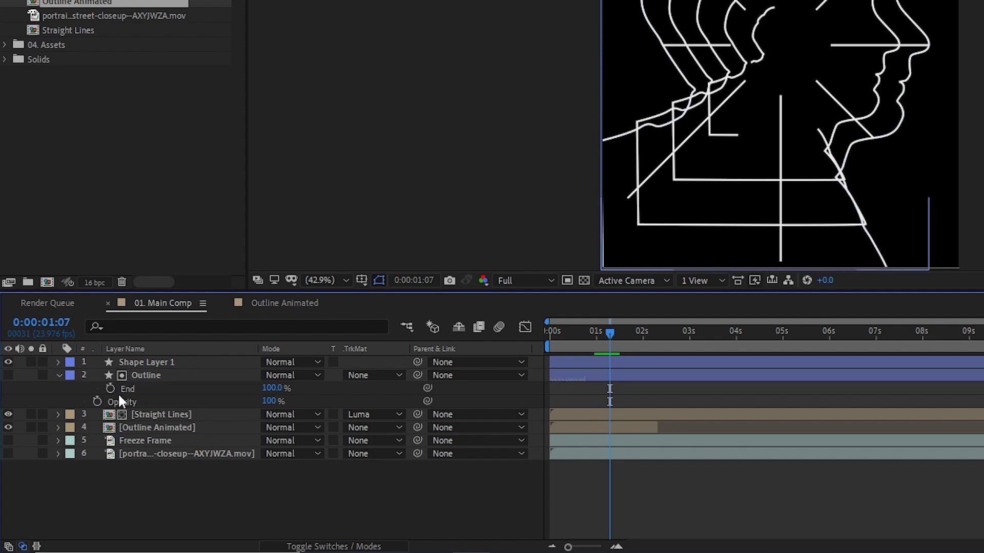
left_click(552, 332)
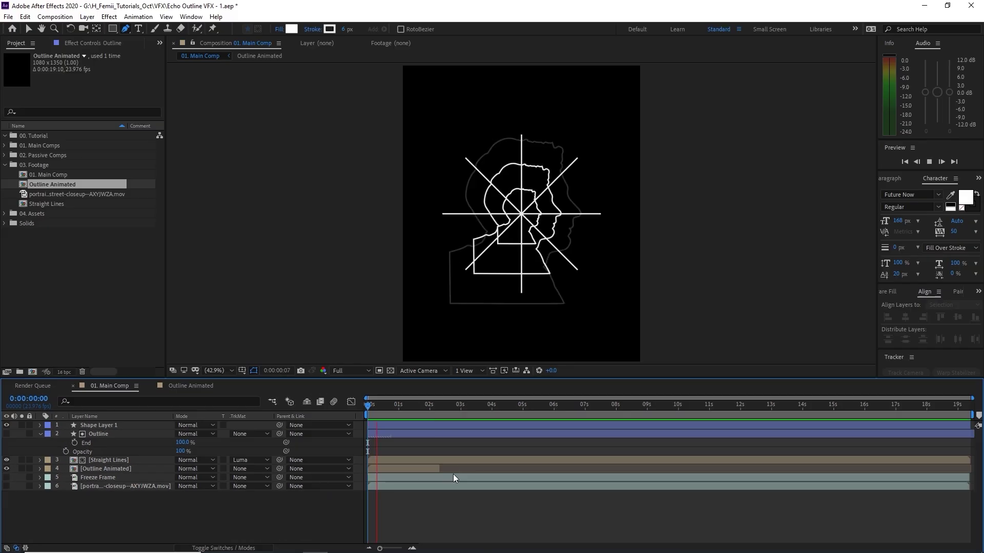
key("space")
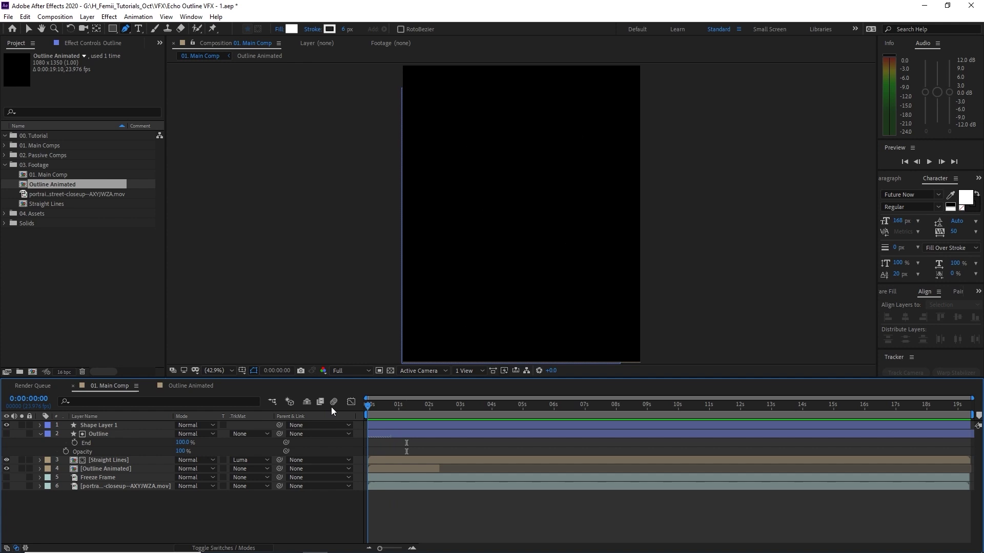
key("space")
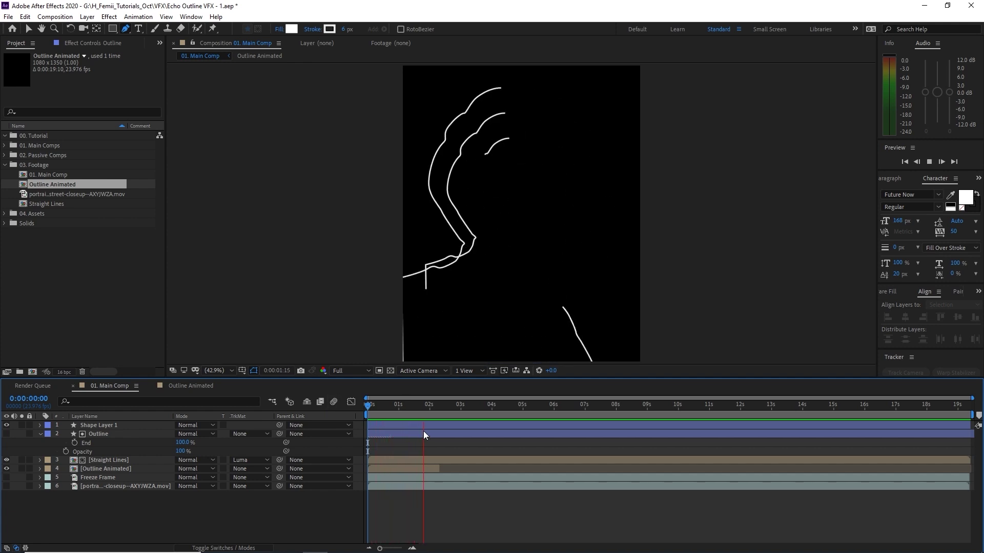
key("space")
- Shift the Straight Lines layer to start slightly later and preview the new timing
left_click(400, 460)
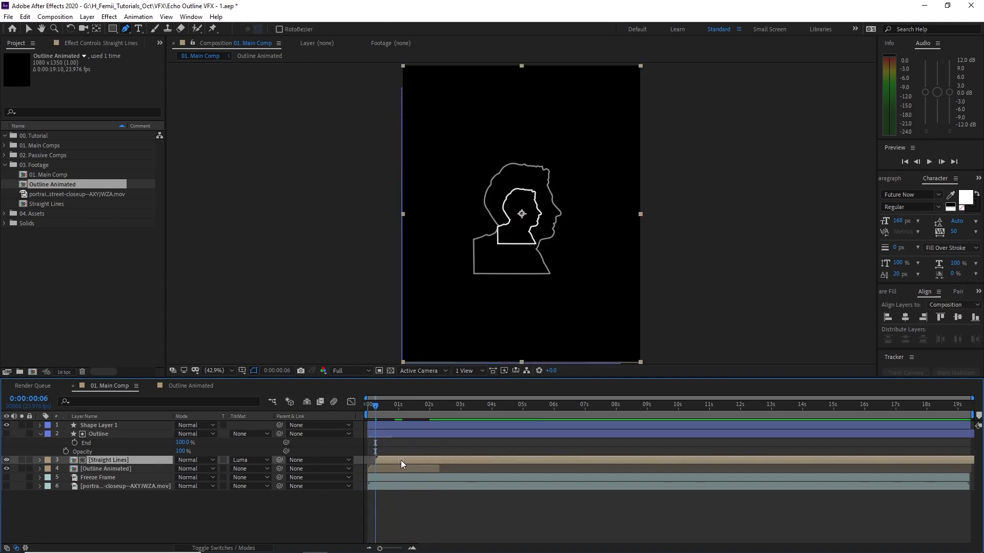
left_click_drag(376, 412, 398, 408)
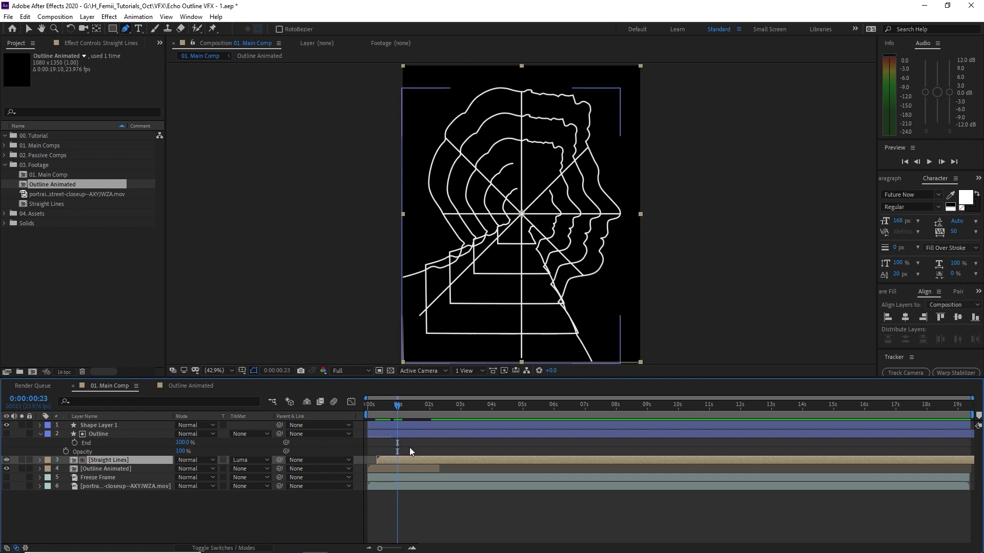
left_click_drag(404, 460, 408, 457)
mouse_move(391, 412)
left_mouse_down()
mouse_move(402, 410)
mouse_move(377, 418)
left_mouse_up()
key("space")
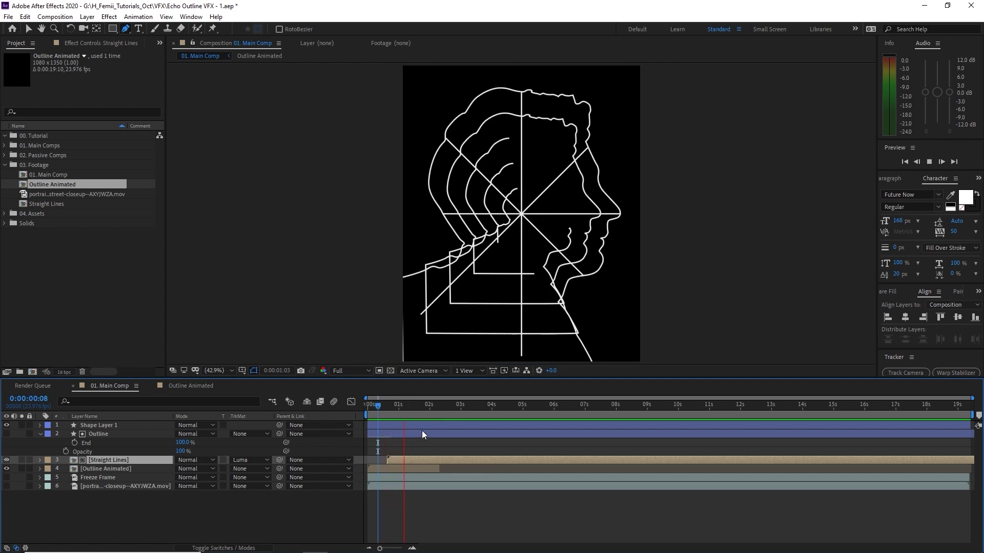
mouse_move(398, 407)
left_mouse_down()
mouse_move(322, 411)
mouse_move(416, 412)
mouse_move(406, 418)
left_mouse_up()
left_click(411, 443)
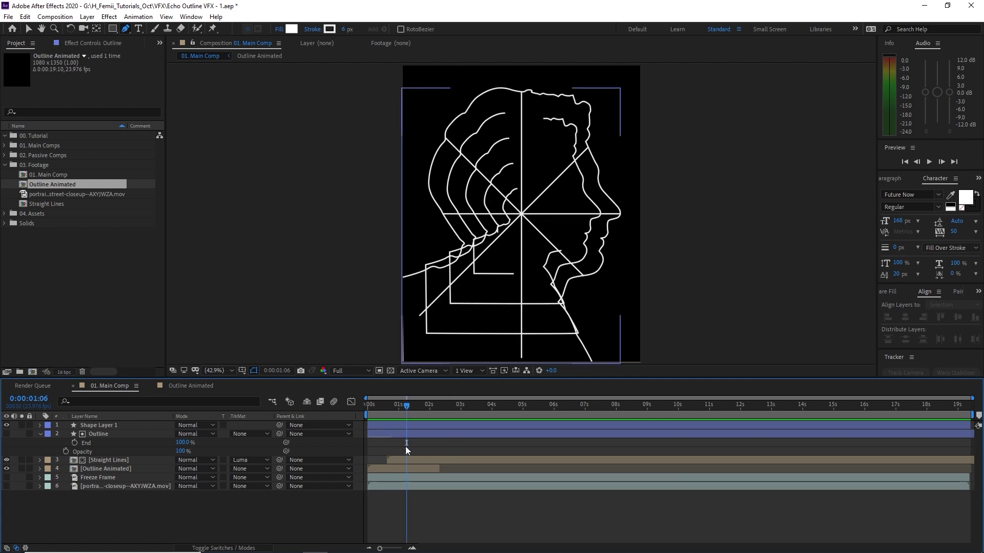
left_click(405, 447)
- Show Freeze Frame and keyframe its opacity from 0% at 0:00:00:19 to 100% at 1 second
left_click(6, 477)
left_click(388, 479)
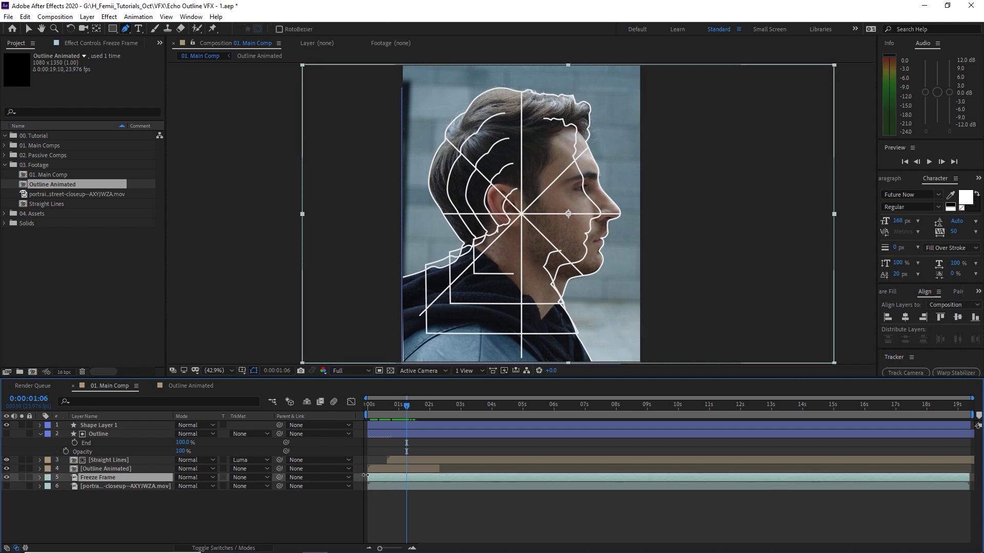
key("t")
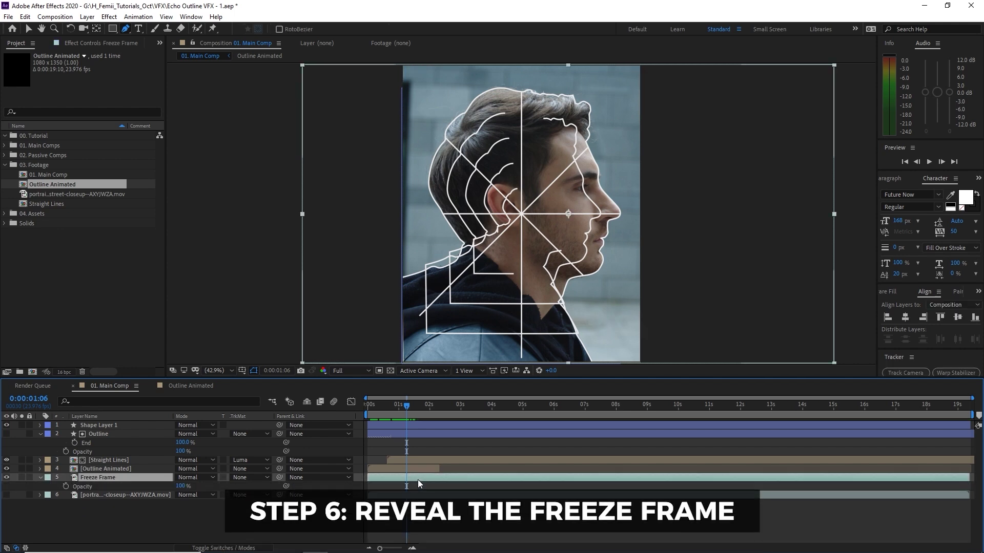
key("=")
mouse_move(419, 407)
left_mouse_down()
mouse_move(395, 408)
mouse_move(409, 416)
left_mouse_up()
scroll(630, 127, "up", 1)
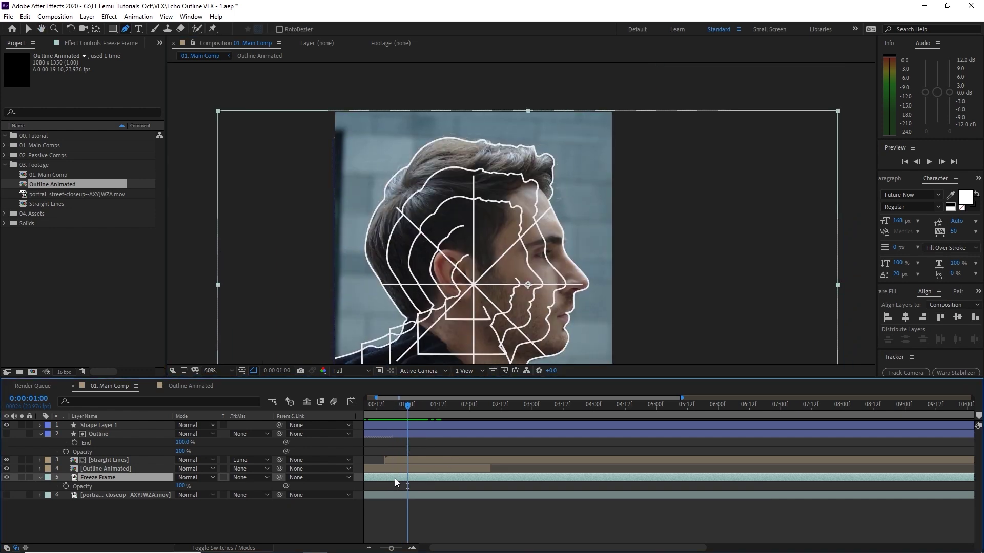
left_click(66, 486)
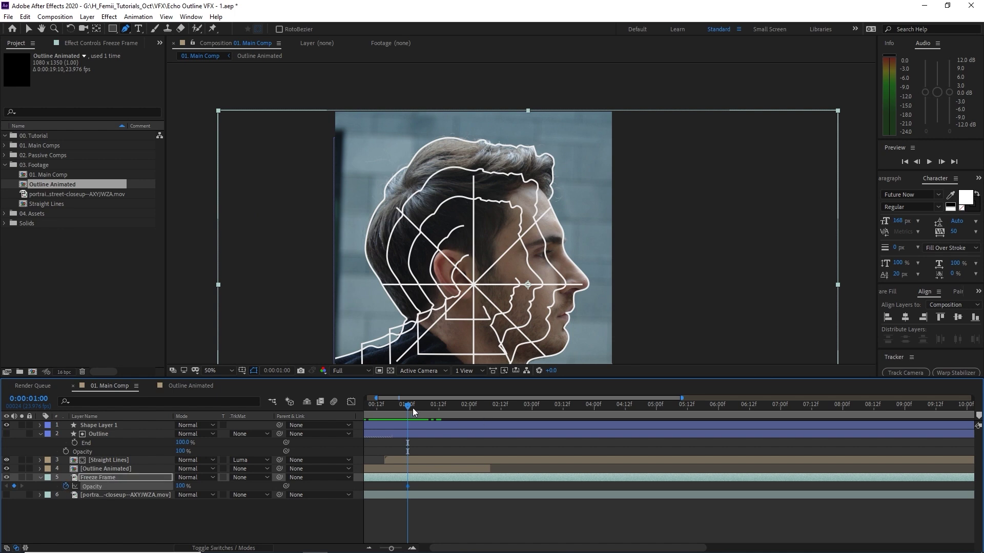
left_click_drag(414, 412, 394, 413)
left_click(181, 486)
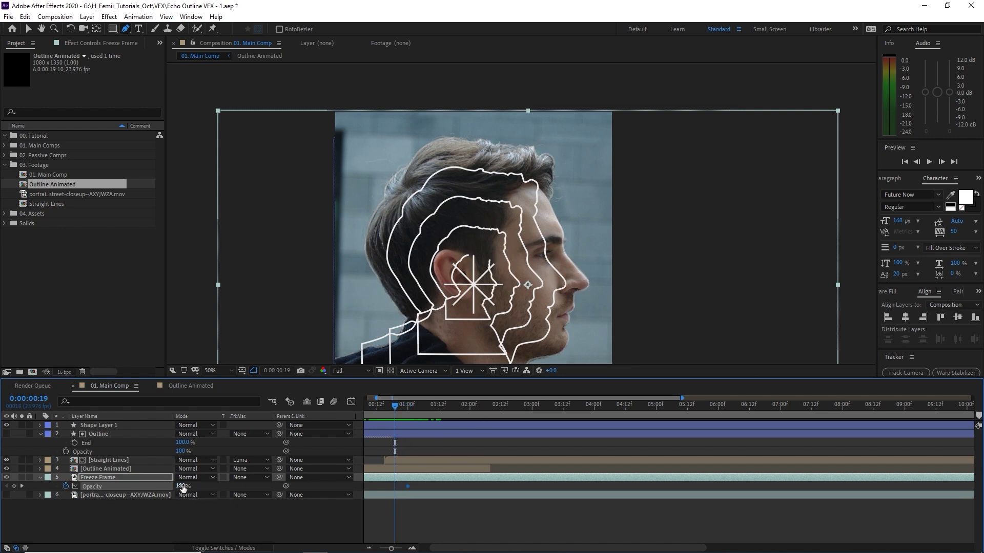
type("0")
key("Return")
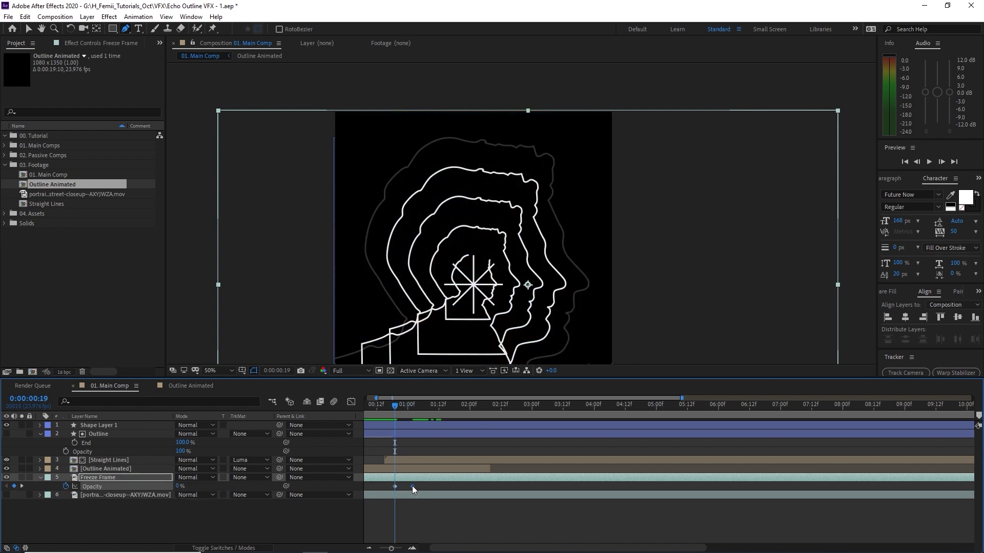
- Preview the photo fade-in from the start of the composition
left_click(414, 490)
key("space")
scroll(513, 275, "down", 1)
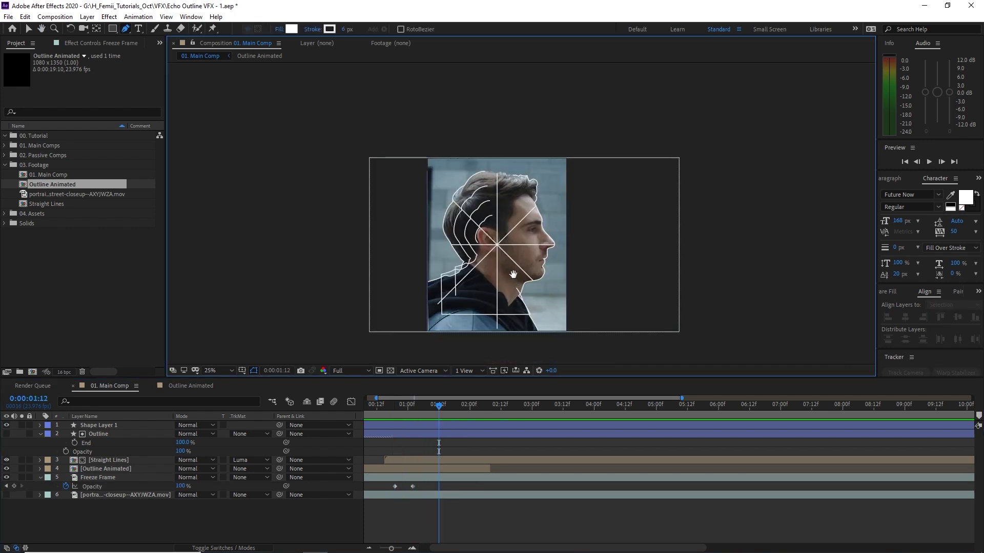
key("Home")
key("space")
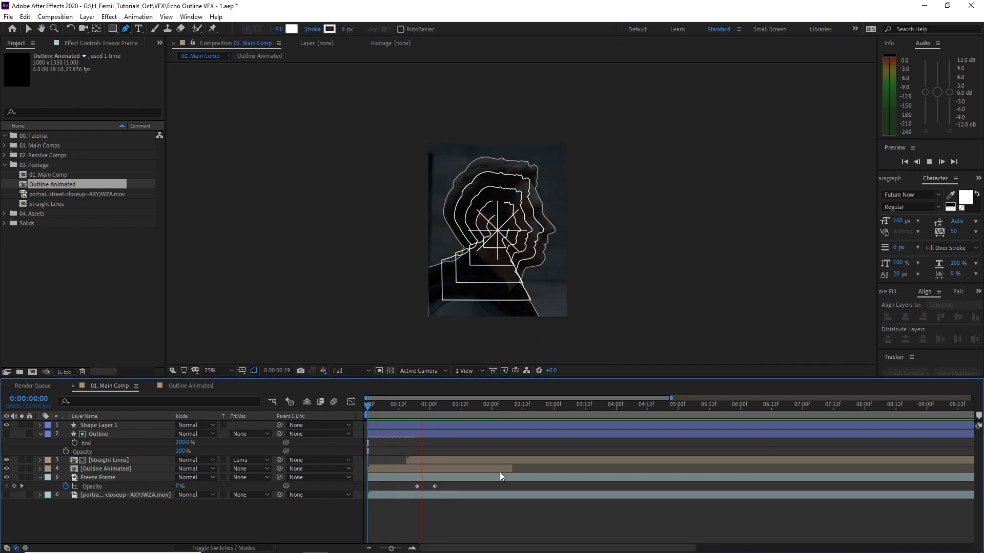
key("space")
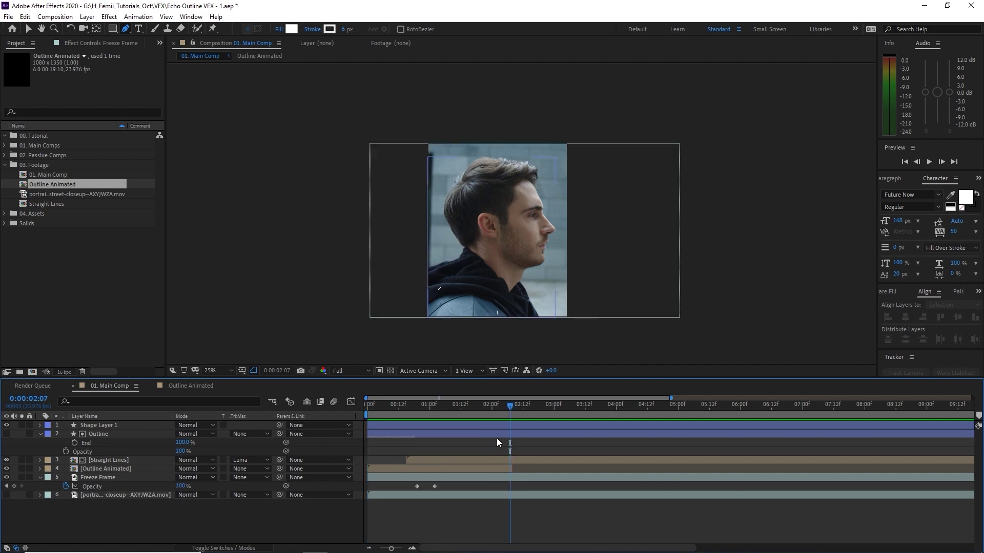
scroll(517, 263, "up", 1)
- Show the portrait footage layer above Freeze Frame and make it start at 0:00:02:03
left_click_drag(515, 413, 496, 411)
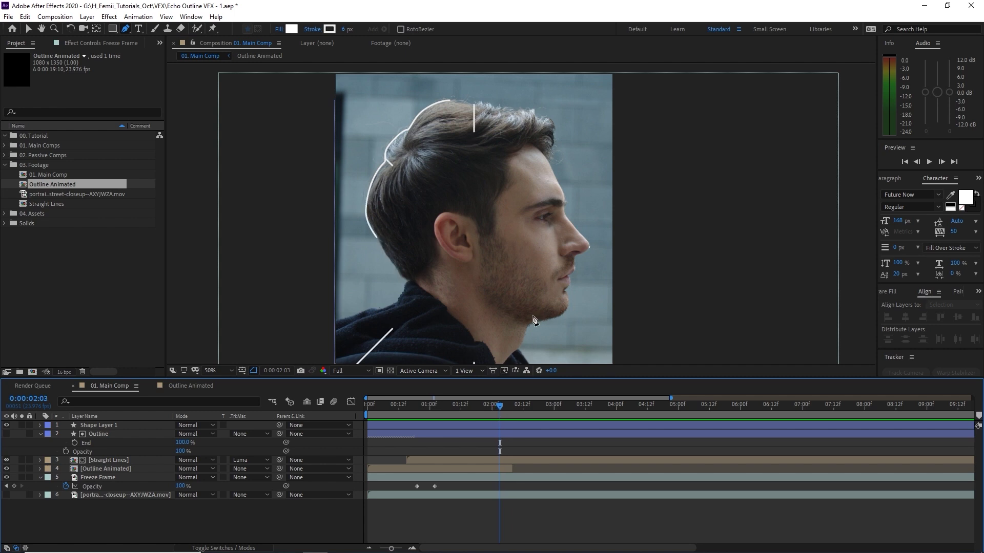
left_click_drag(531, 227, 527, 215)
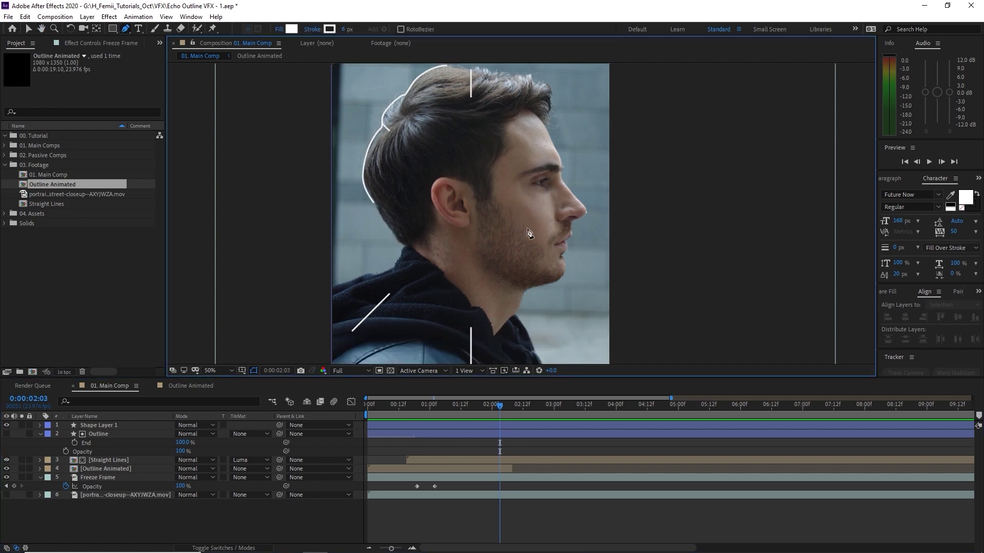
left_click(504, 485)
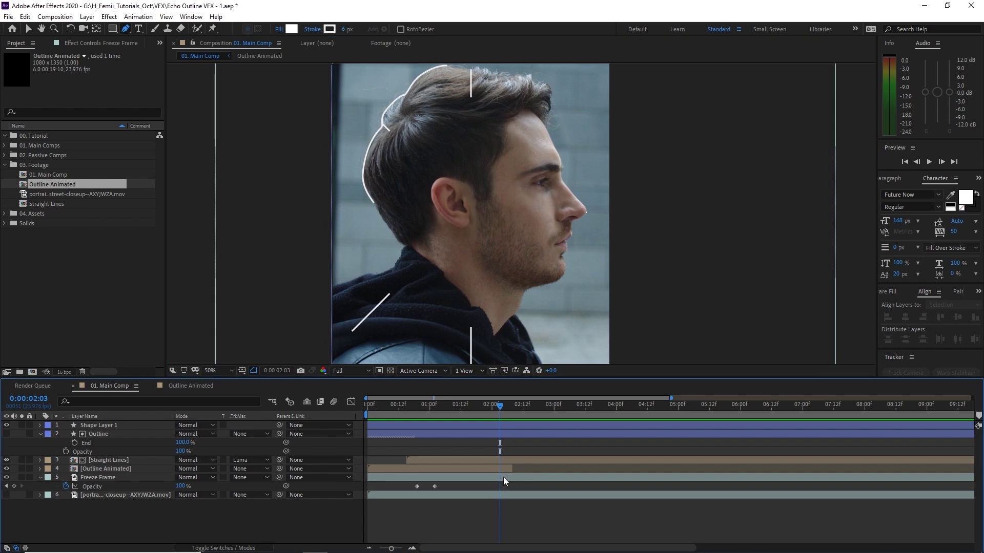
left_click(125, 495)
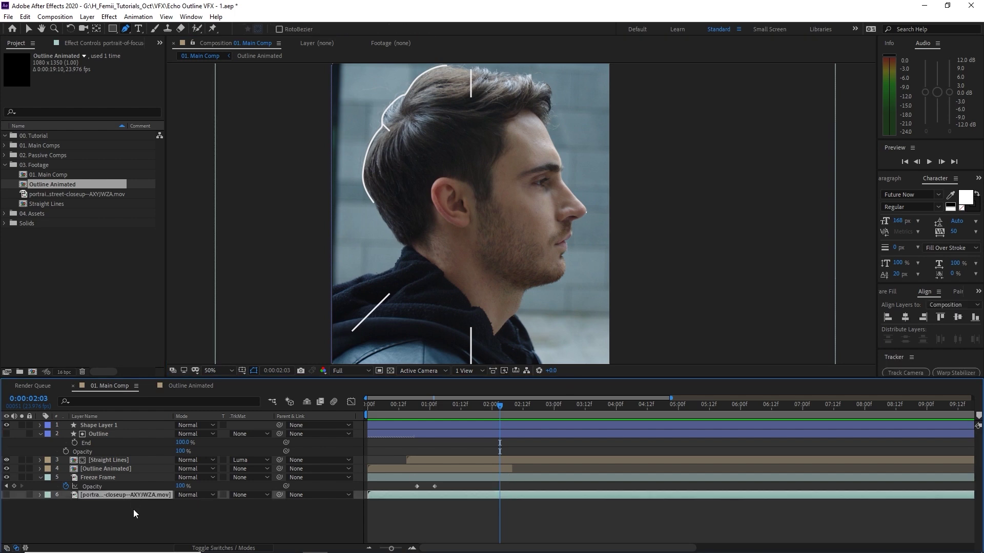
left_click(6, 495)
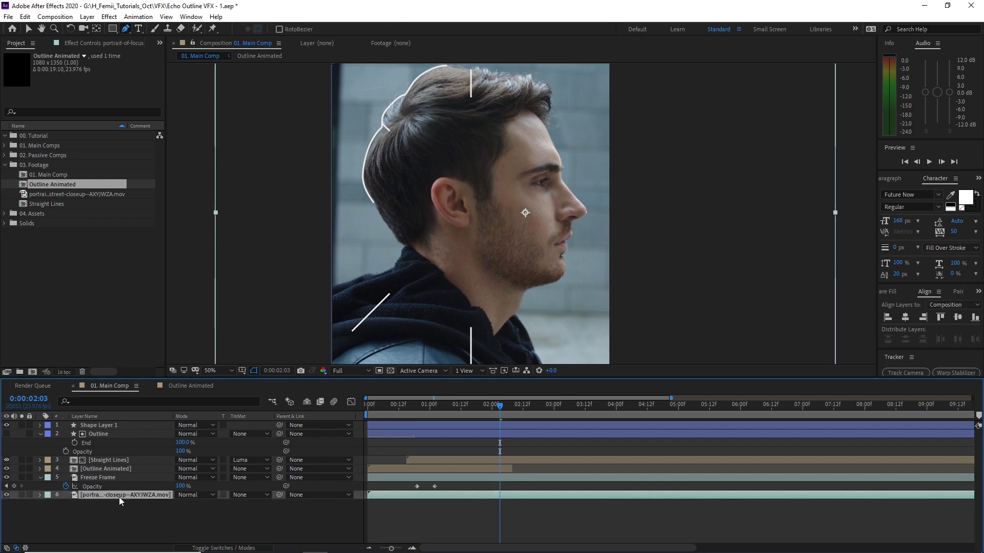
left_click_drag(118, 492, 116, 474)
left_click_drag(404, 476, 530, 475)
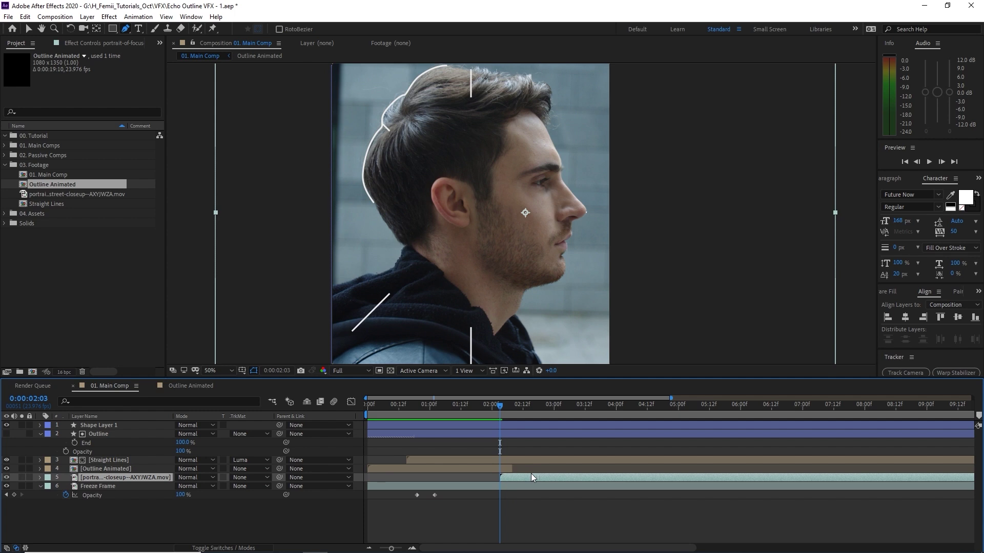
key("F2")
- Fit the comp in the viewer and preview it from the start
left_click_drag(553, 295, 548, 295)
left_click(219, 371)
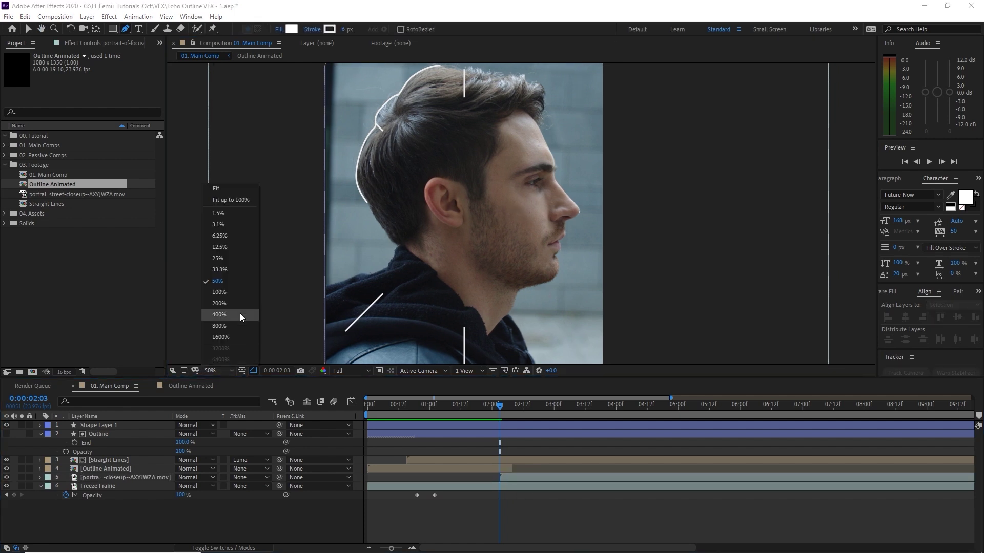
left_click(245, 206)
left_click(538, 536)
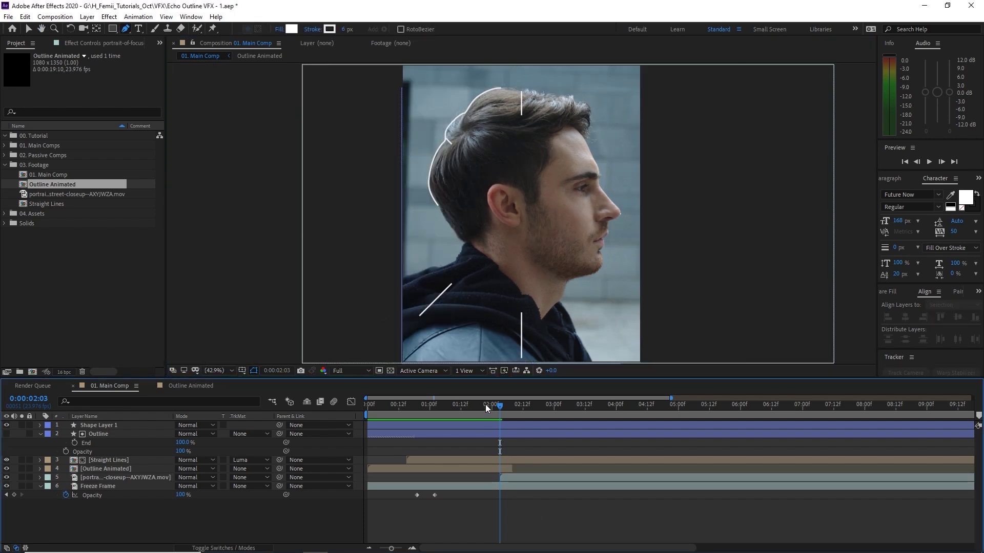
left_click_drag(484, 405, 364, 435)
key("space")
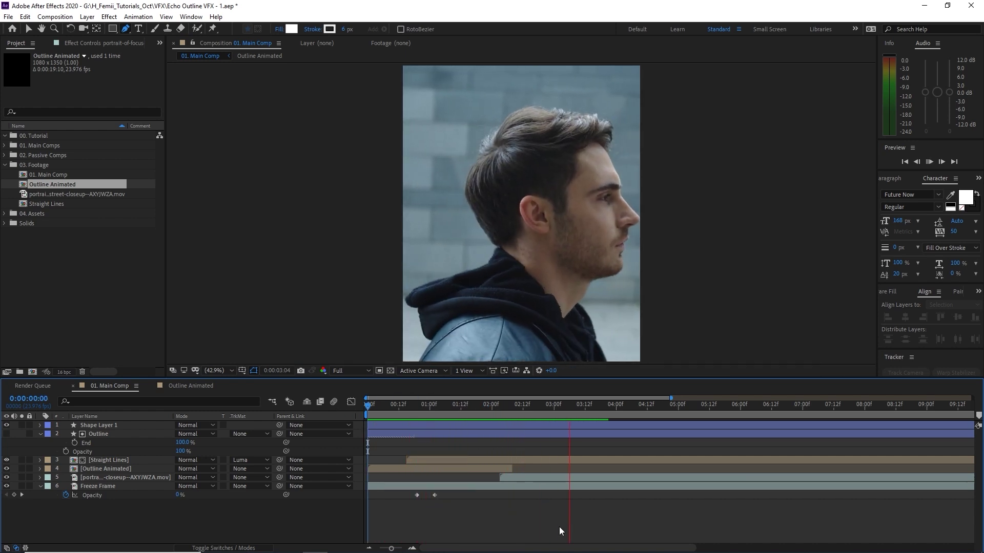
key("space")
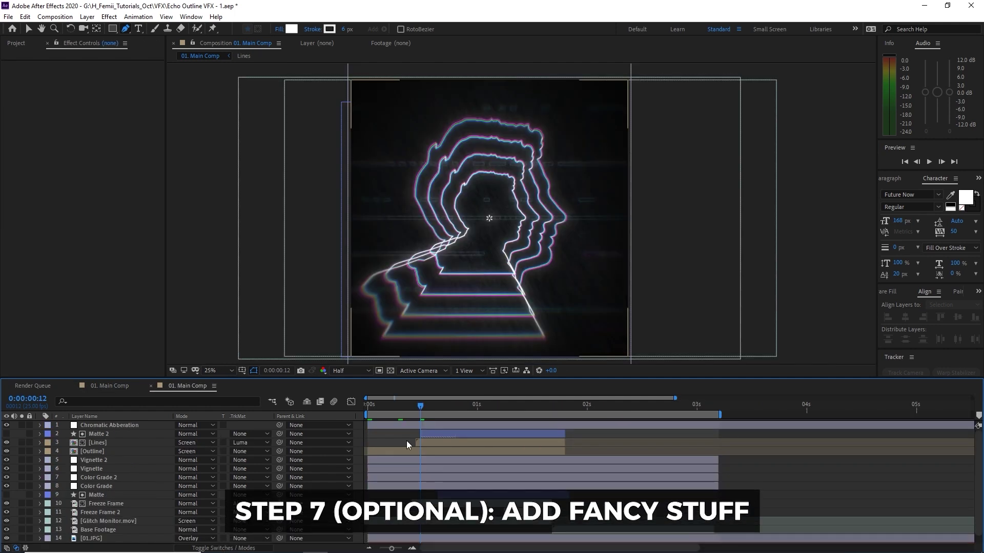
- Check frames 0:00:00:21, 0:00:01:00 and 0:00:00:14 of the finished comp
left_click(459, 407)
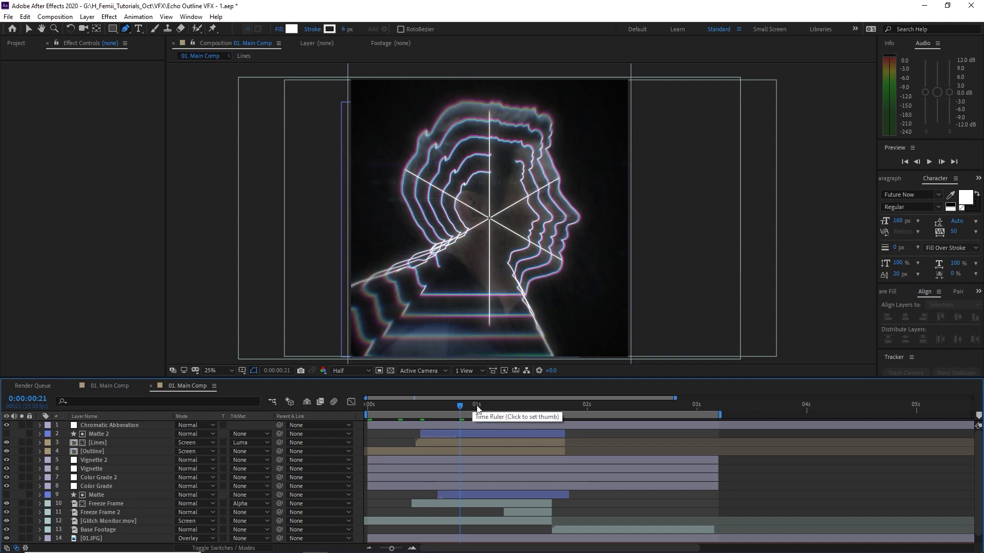
left_click(477, 407)
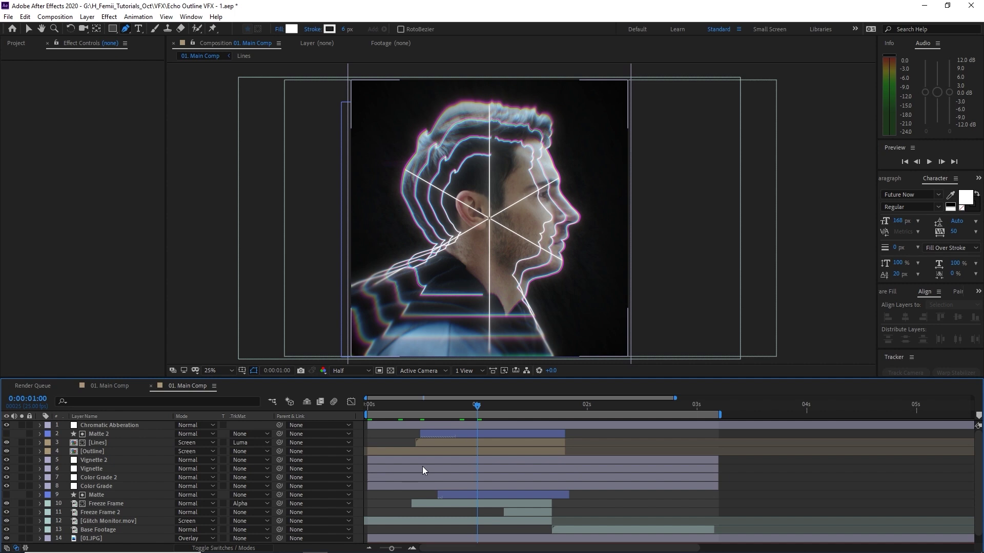
left_click(429, 405)
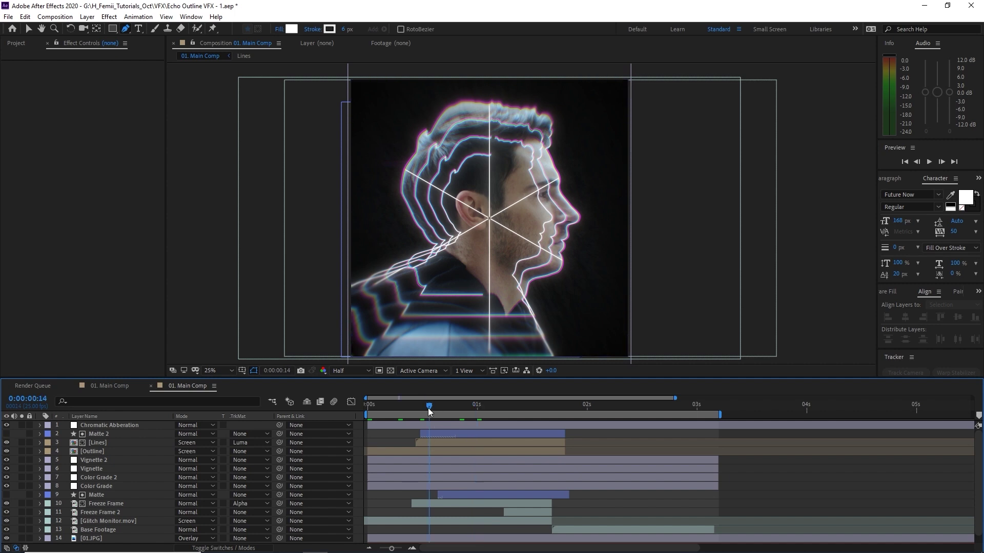
- Select the Chromatic Abberation layer to reveal its Change to Color effect
scroll(466, 190, "up", 2)
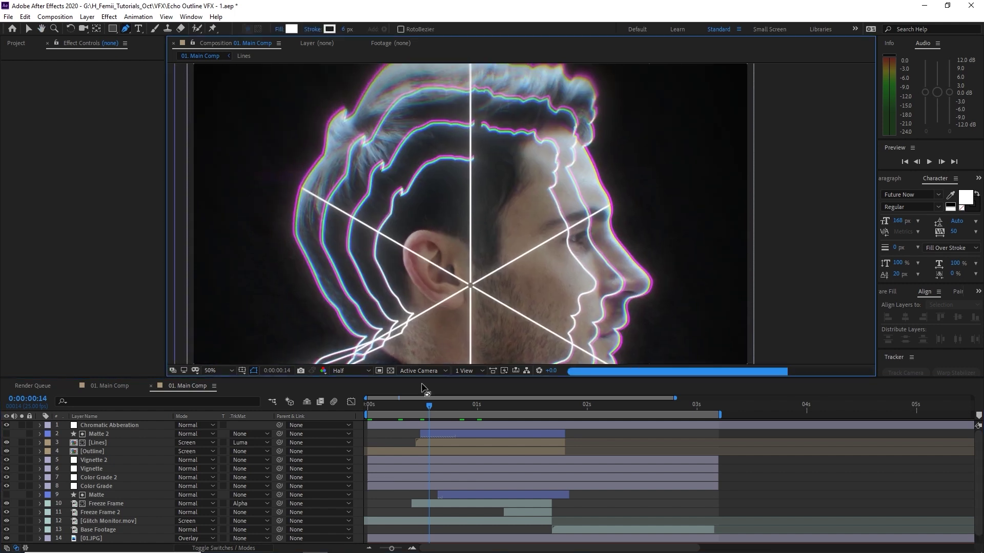
left_click(404, 427)
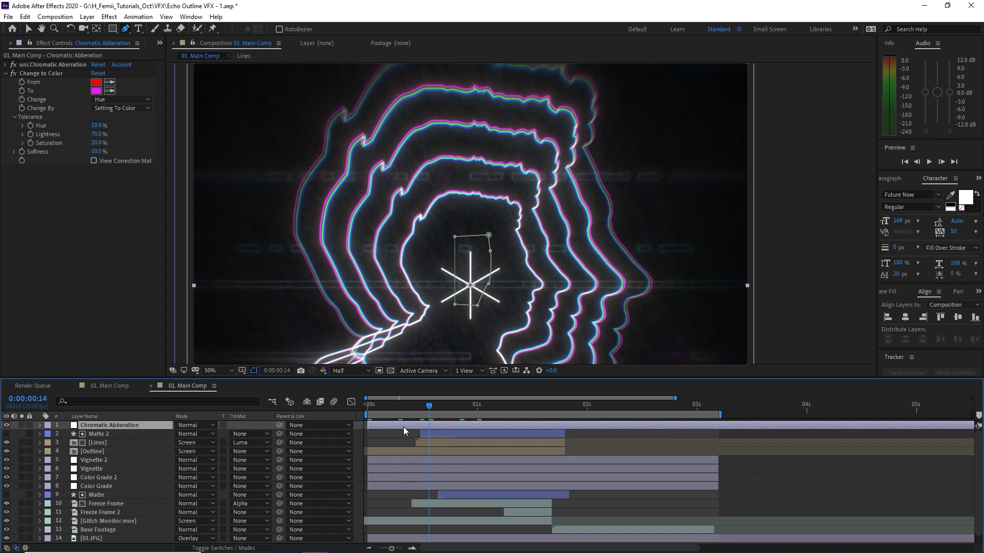
scroll(494, 250, "down", 2)
- Solo Glitch Monitor.mov and try 100% Opacity, then undo back to 20%
scroll(476, 249, "up", 2)
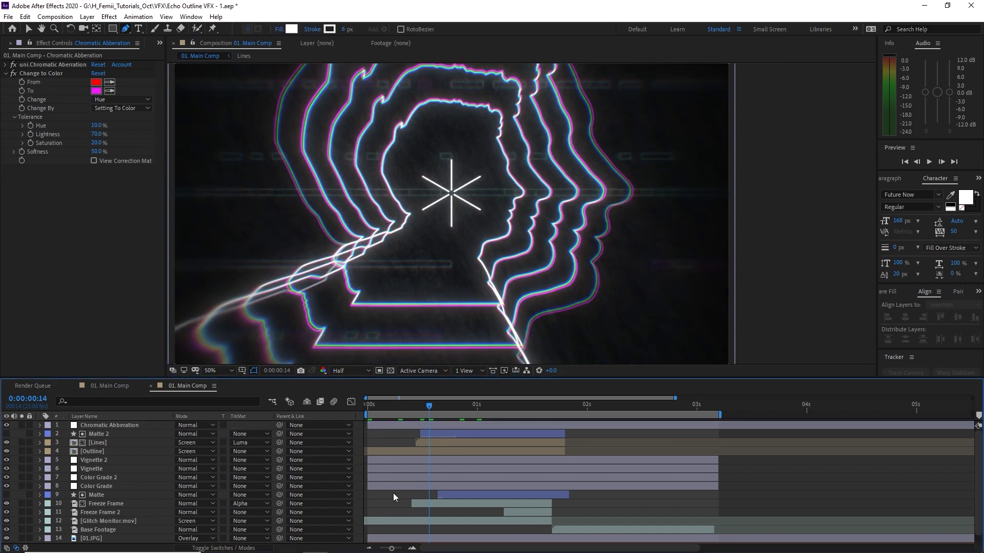
scroll(393, 493, "down", 1)
left_click(29, 511)
left_click(22, 513)
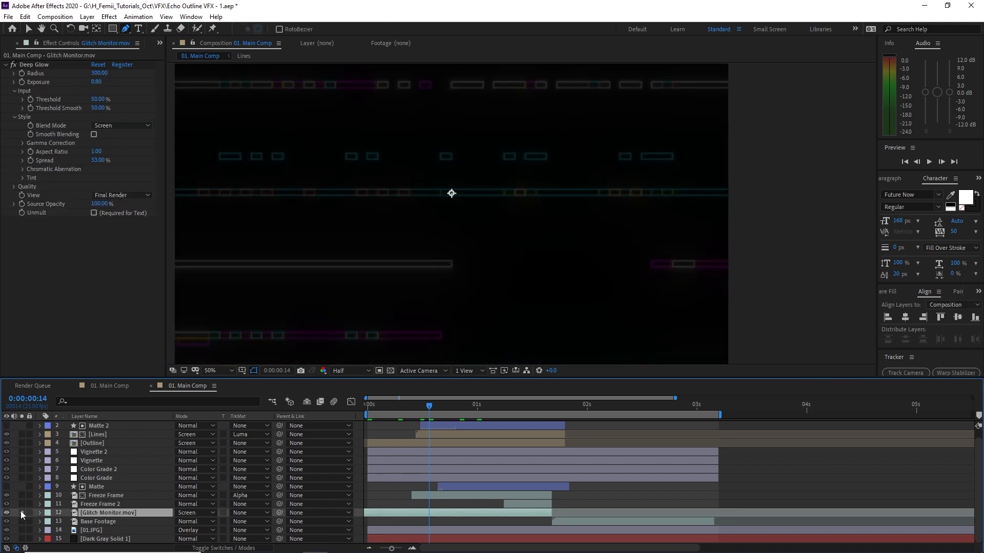
key("comma")
key("t")
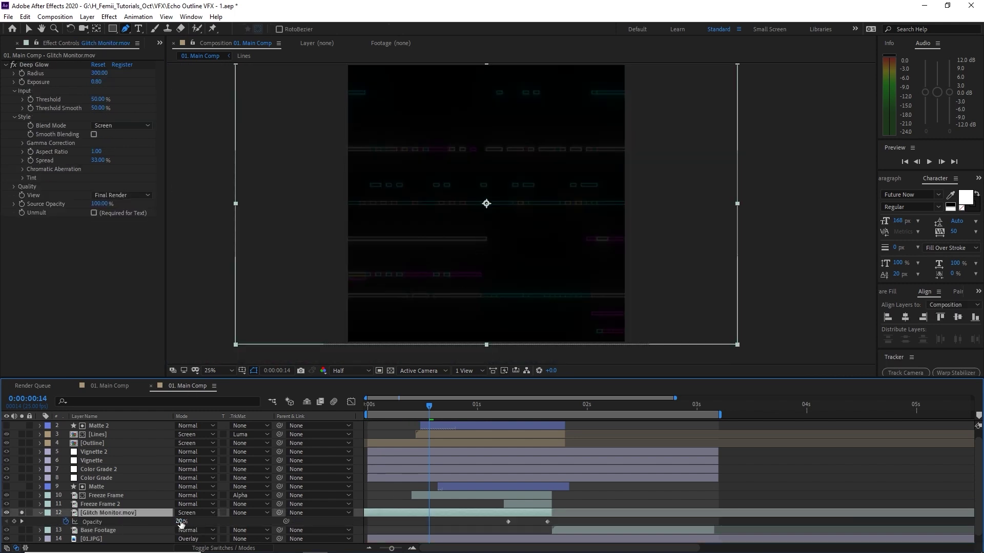
left_click_drag(181, 521, 226, 519)
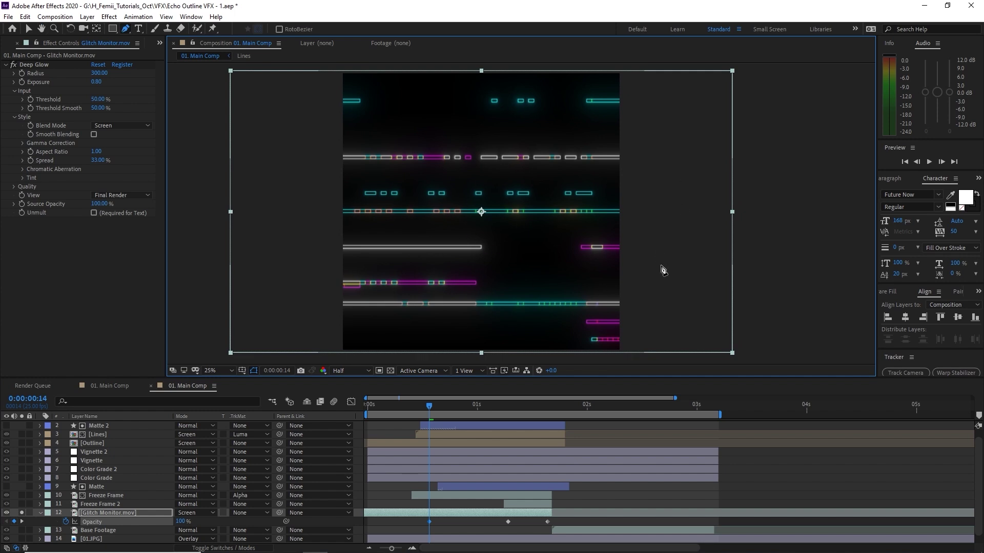
key("ctrl+z")
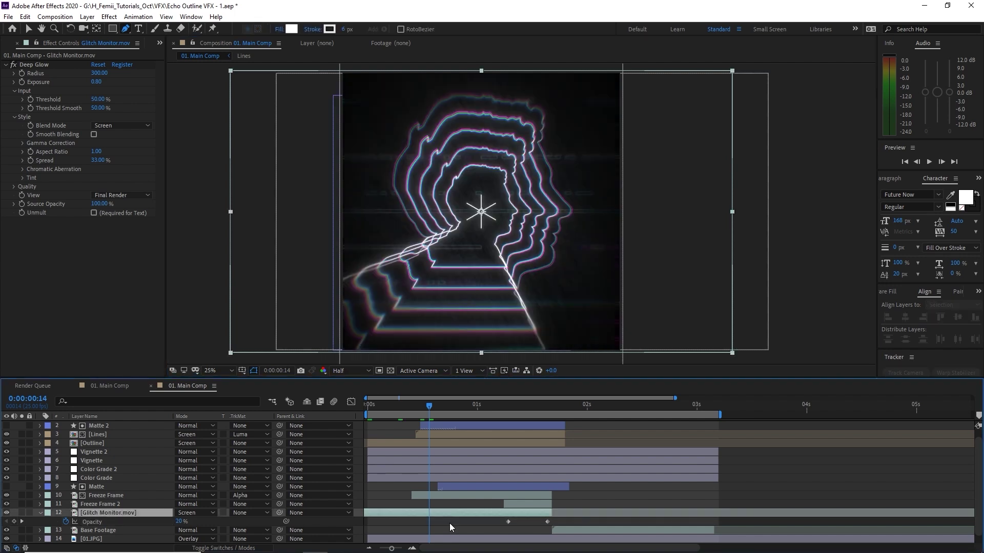
- Unsolo the layer, select 01.JPG, and move to 0:00:01:14 where the outlines are drawn
left_click(426, 504)
scroll(124, 526, "down", 1)
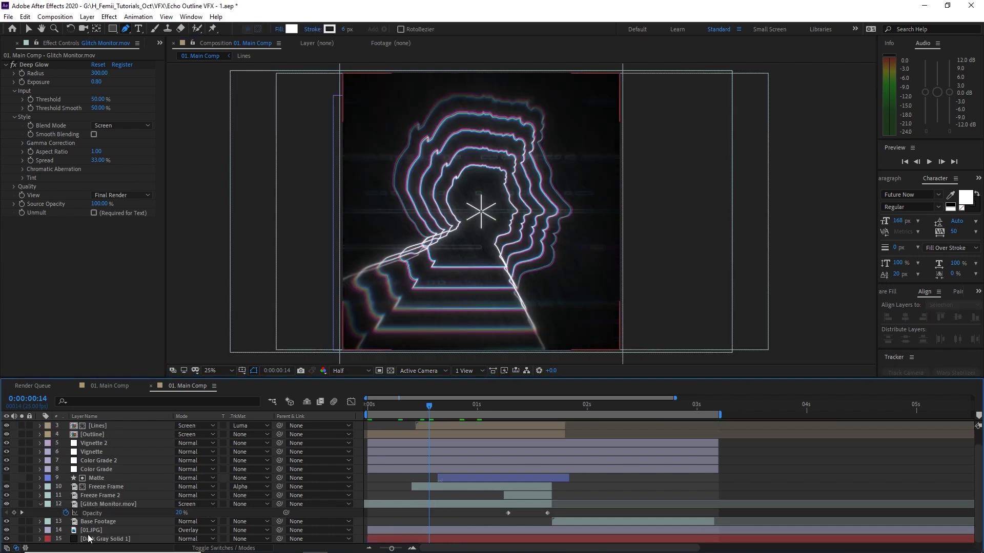
left_click(77, 531)
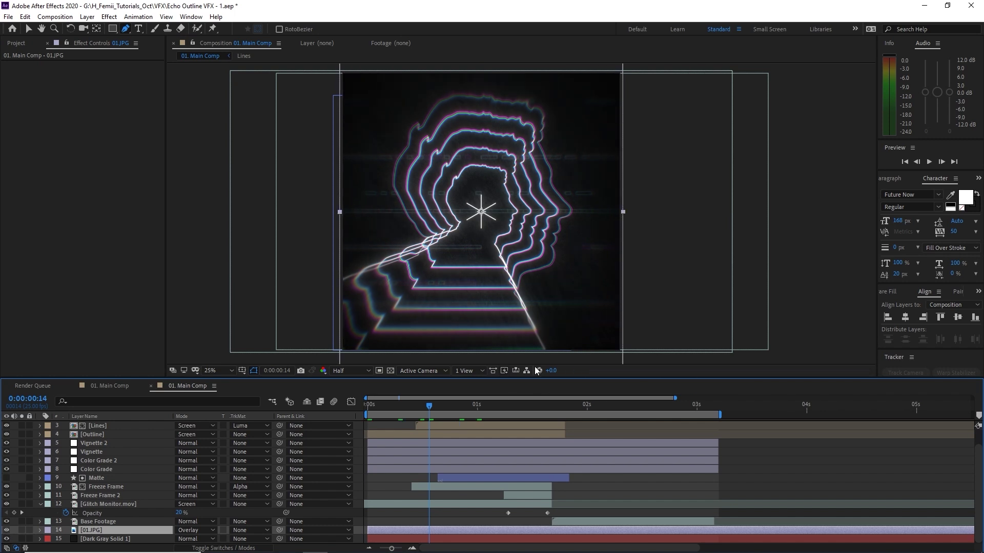
key("period")
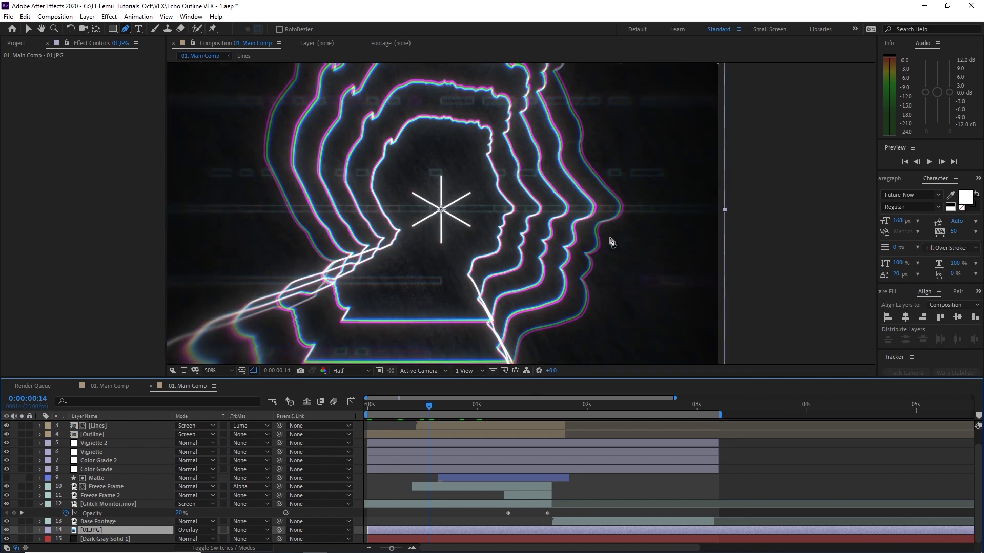
key("comma")
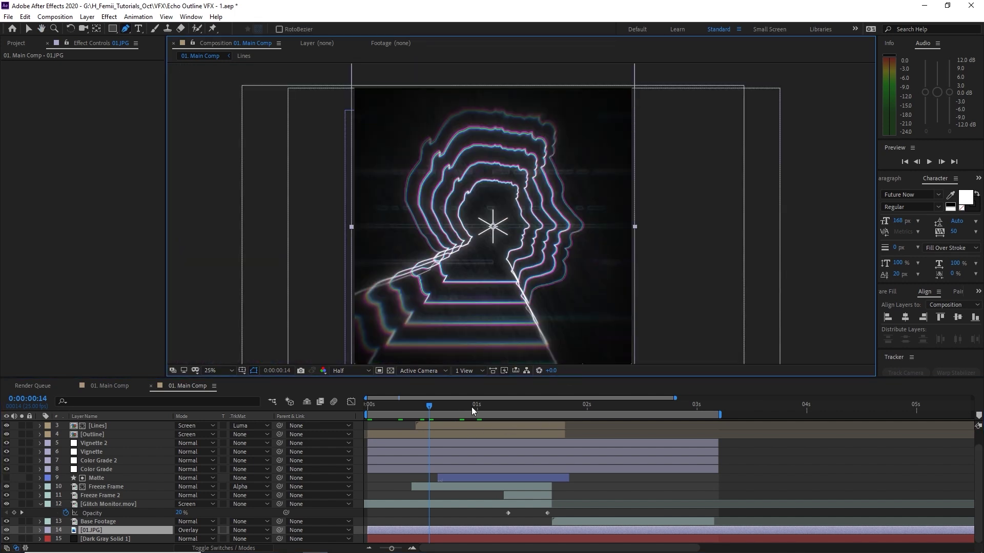
left_click(477, 406)
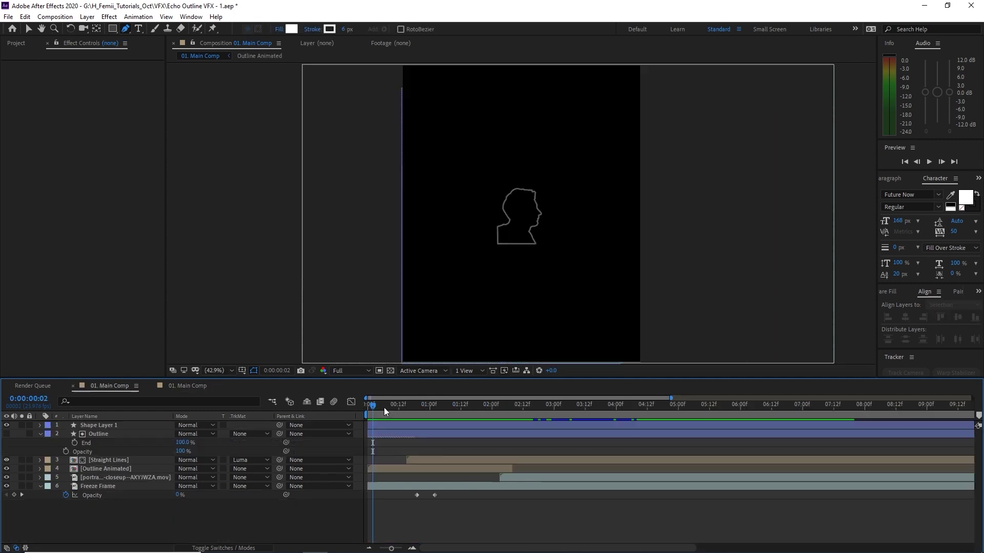
left_click_drag(383, 407, 466, 407)
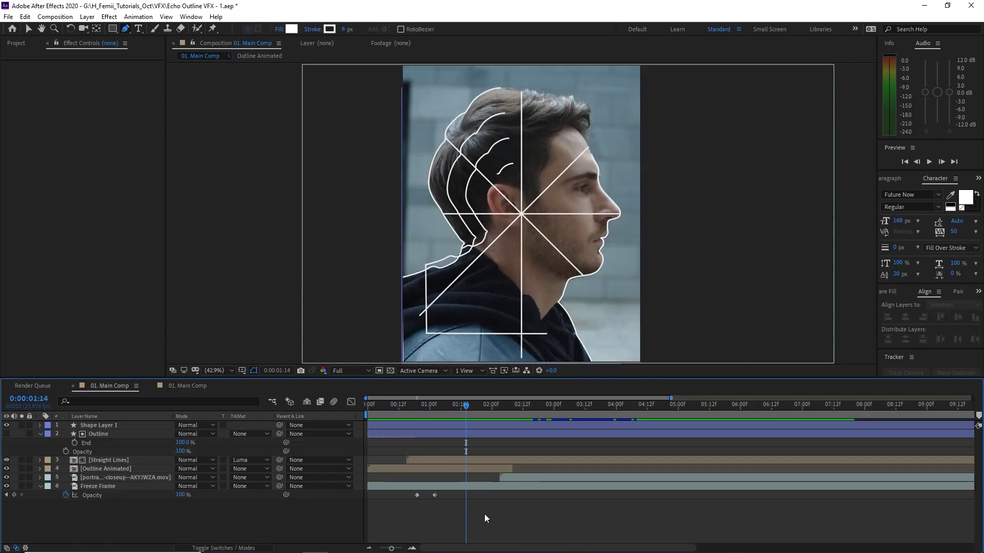
- Add 01. Main Comp to the Render Queue, keeping the GV output module preset
key("ctrl+m")
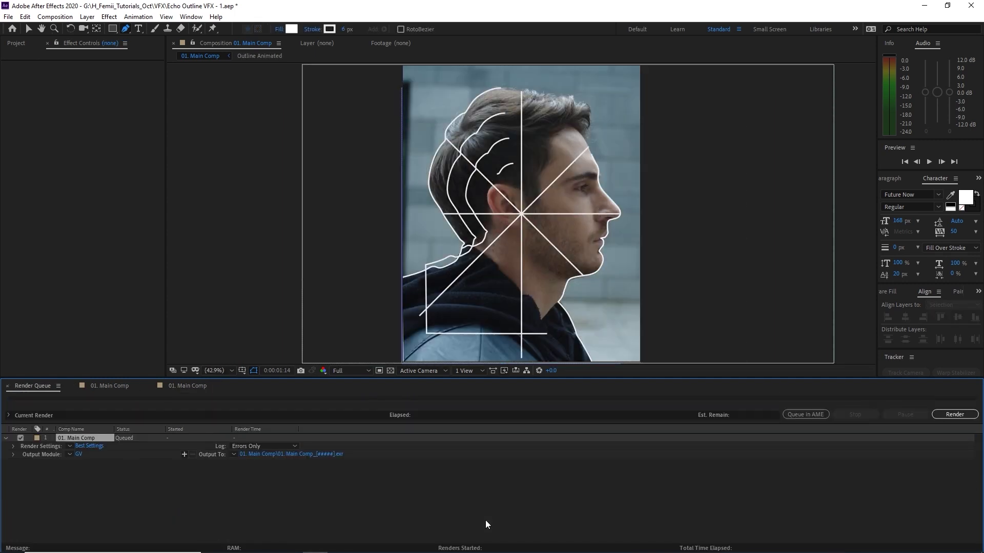
left_click(69, 454)
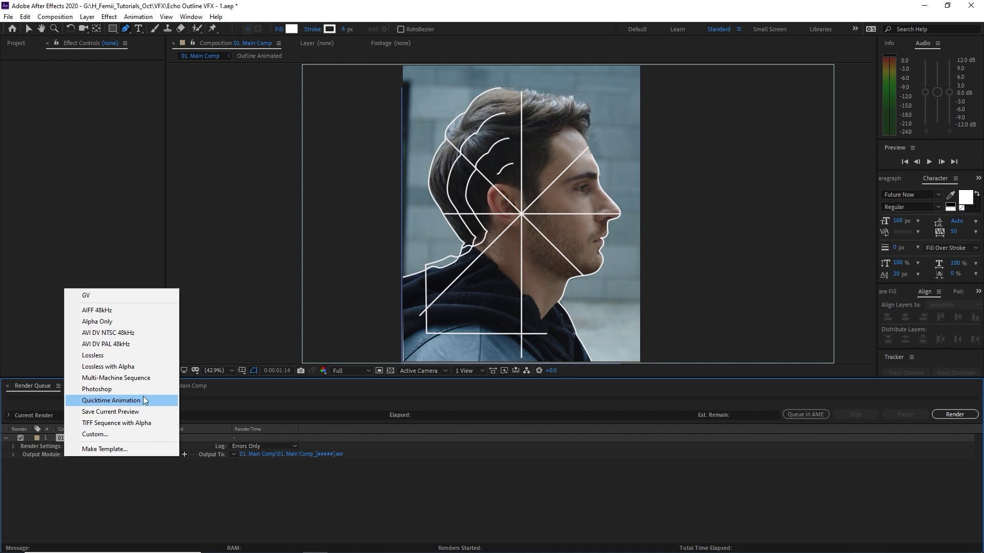
left_click(590, 463)
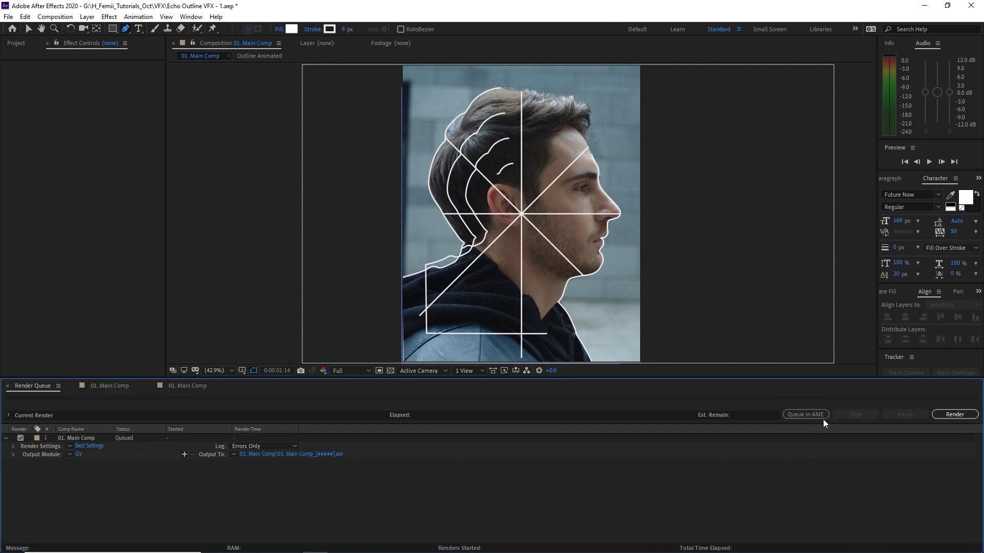